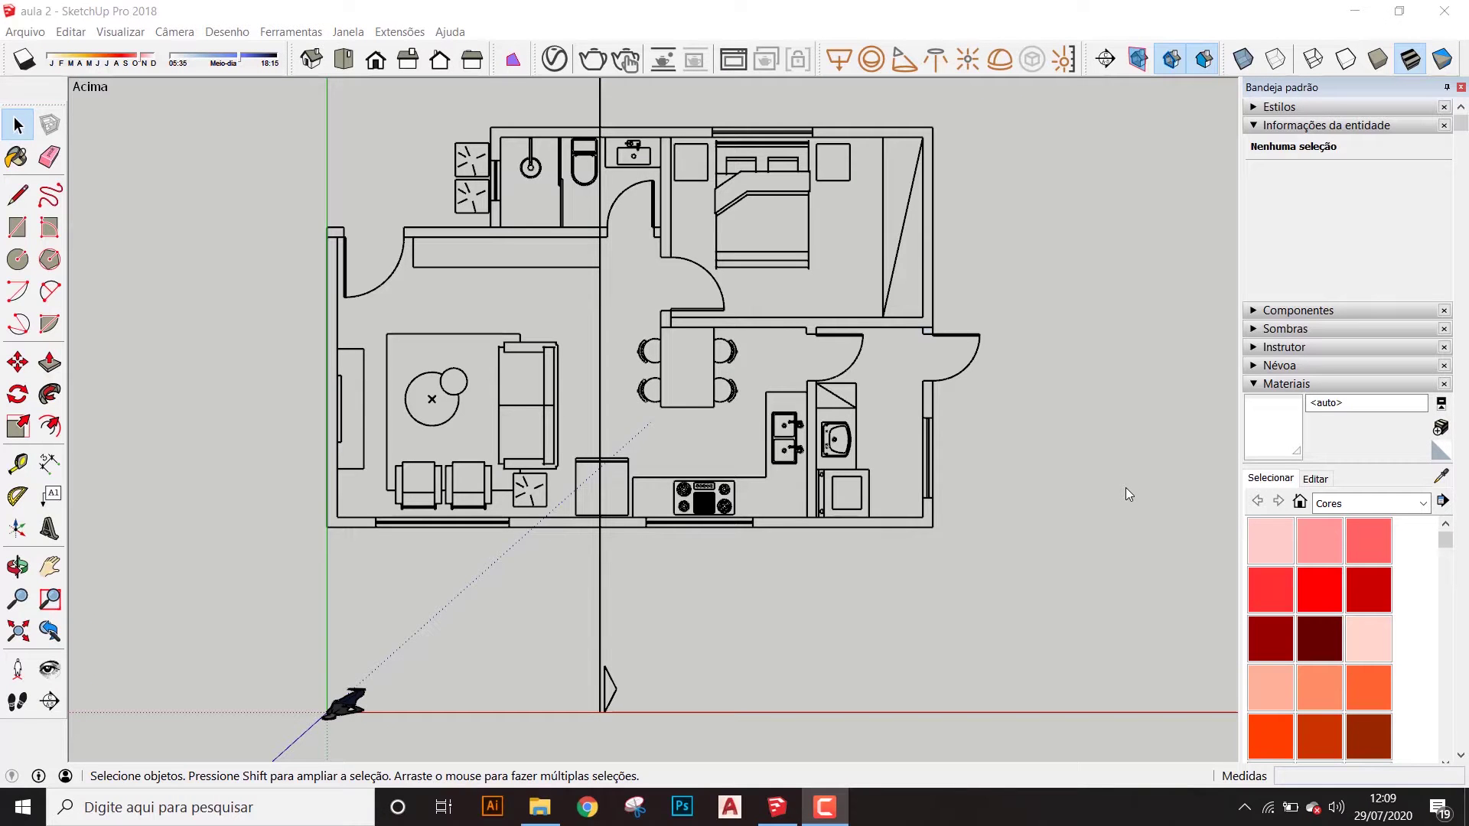
pyautogui.scroll(-1, 734, 358)
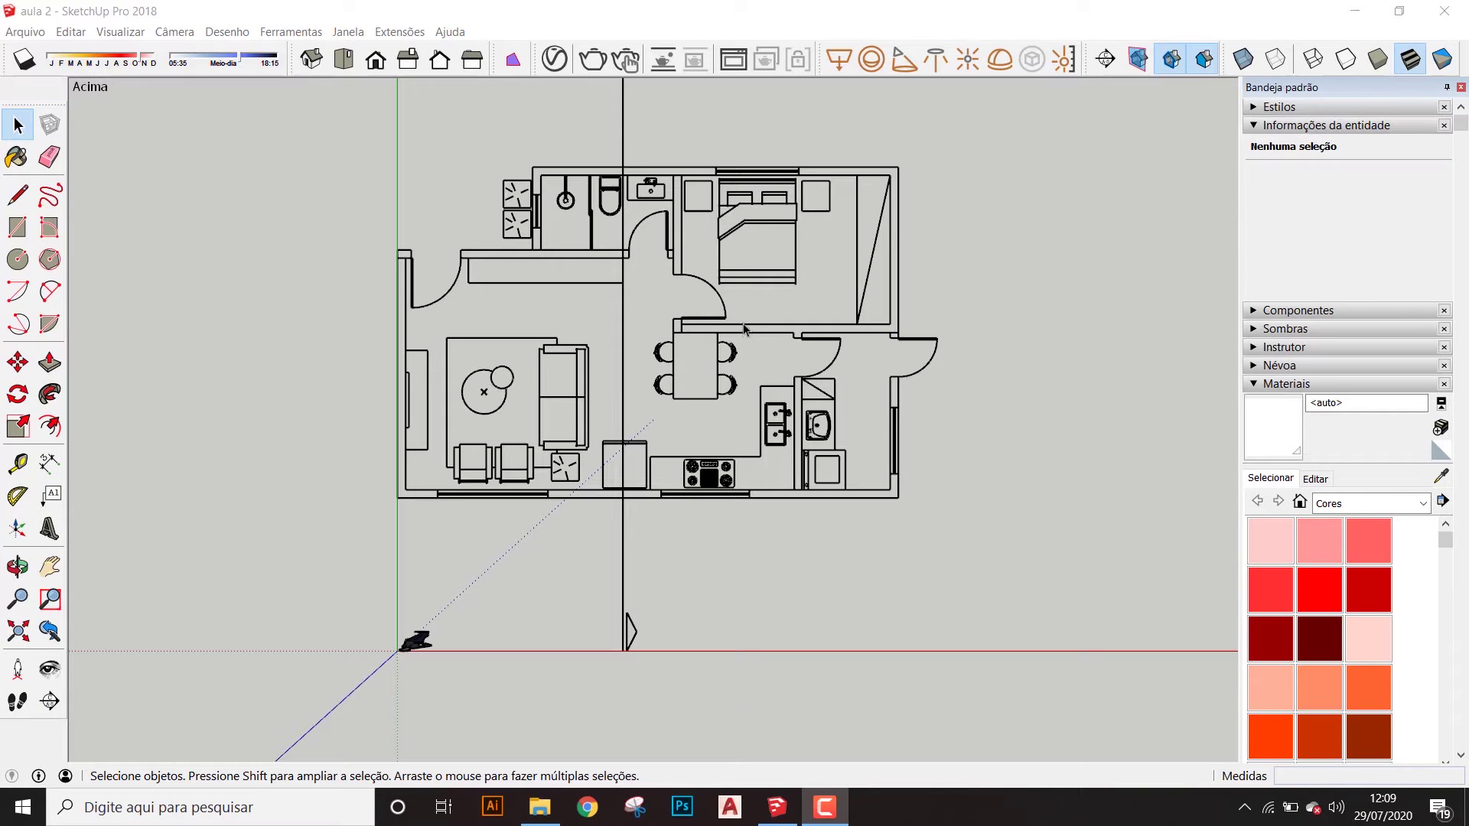
pyautogui.keyDown('shift'); pyautogui.moveTo(740, 342); pyautogui.dragTo(743, 409, button='middle'); pyautogui.keyUp('shift')
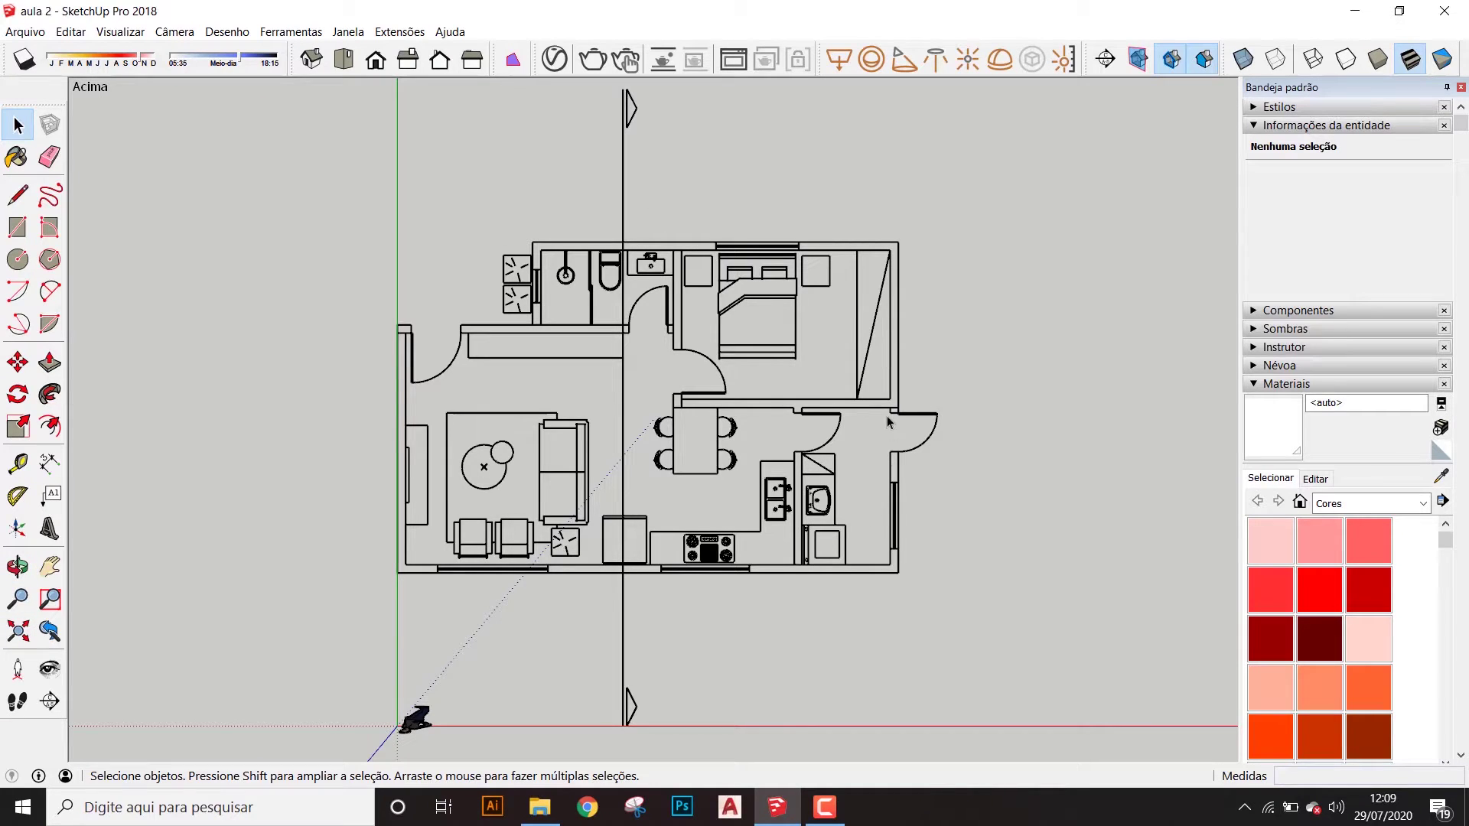
pyautogui.scroll(-2, 828, 442)
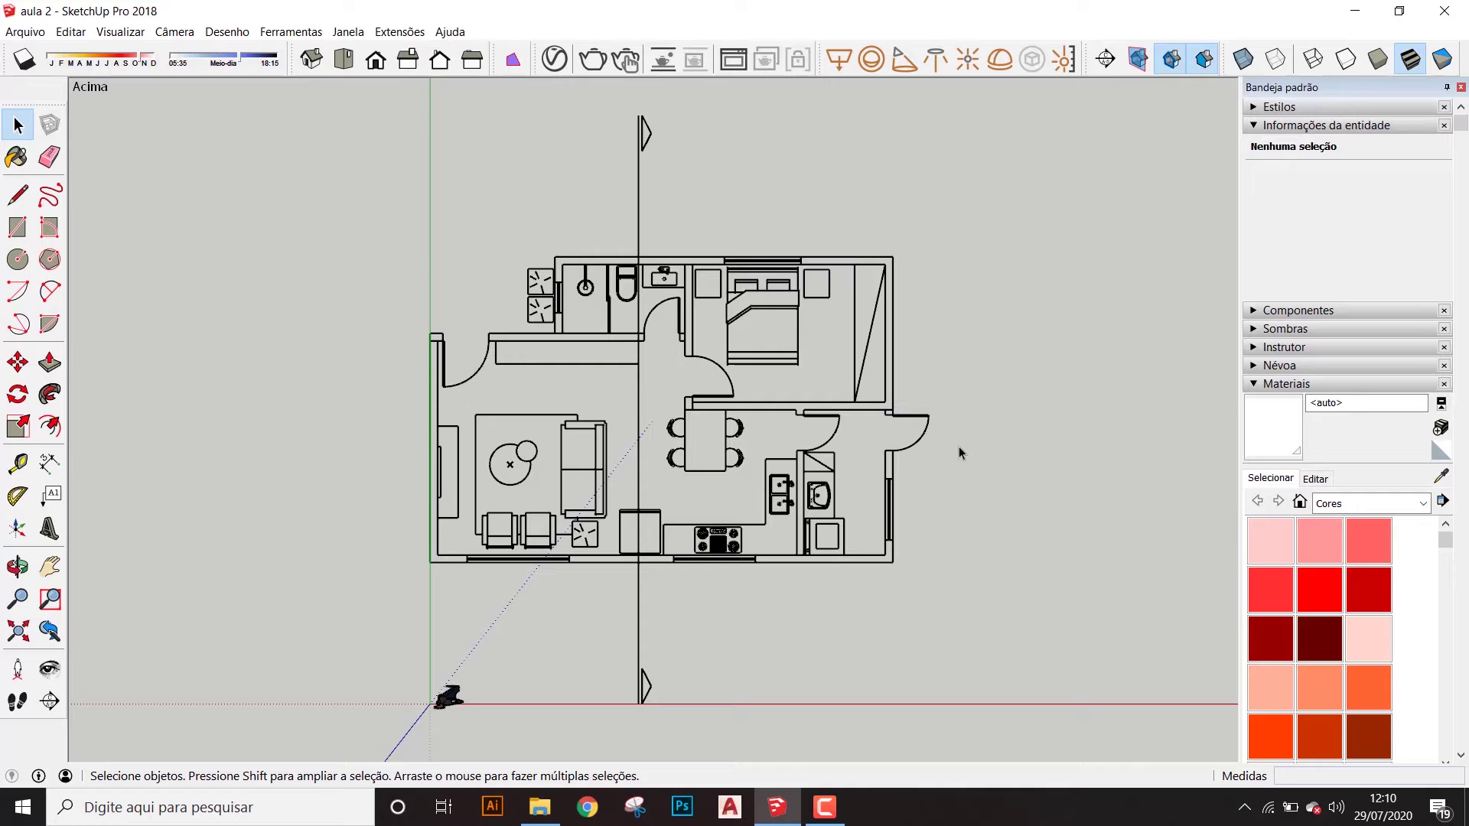
pyautogui.scroll(1, 796, 382)
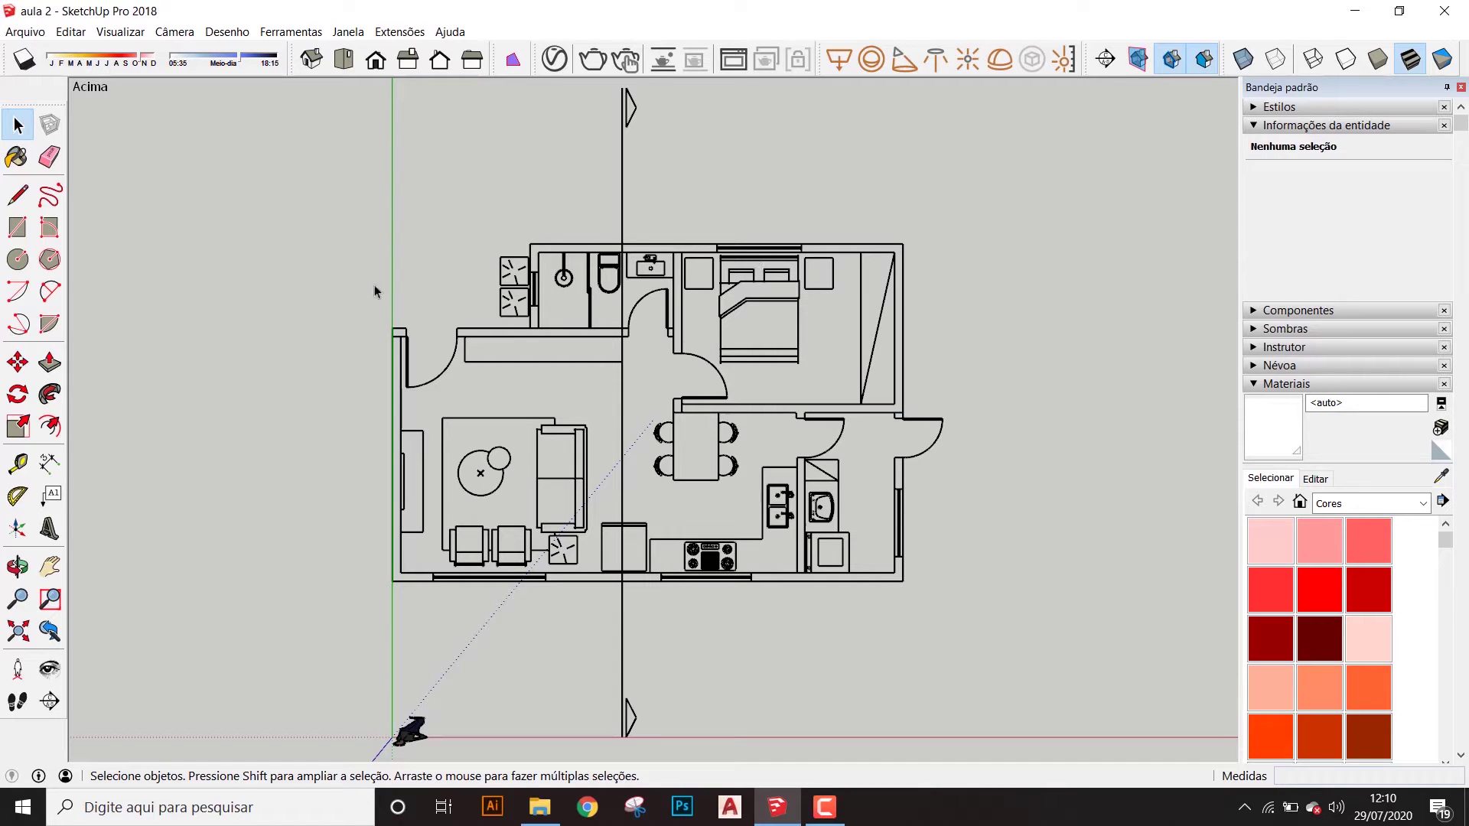
# Open the Extension Warehouse and list the extensions in the Architecture category
pyautogui.click(352, 35)
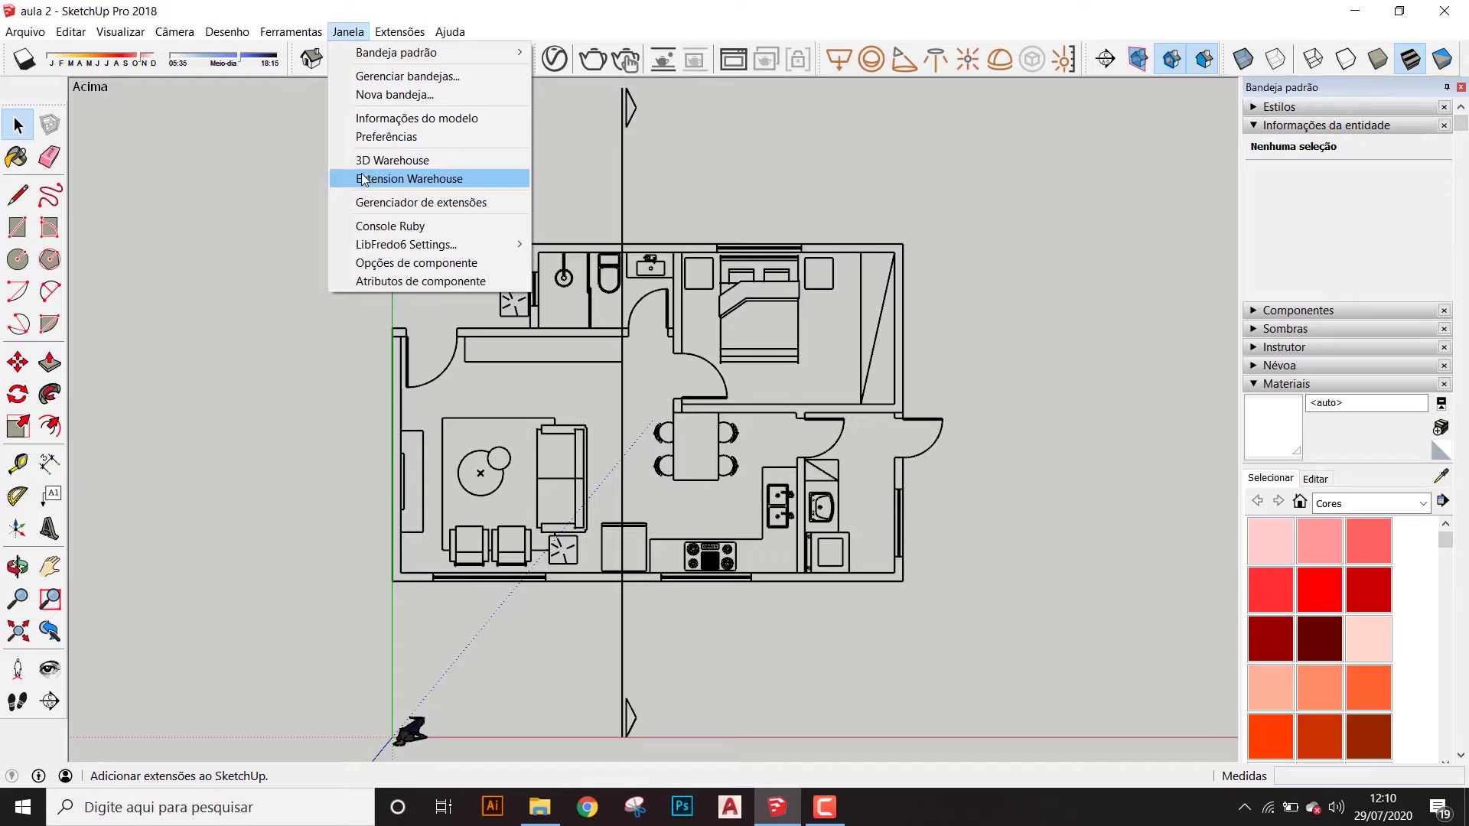
pyautogui.click(431, 179)
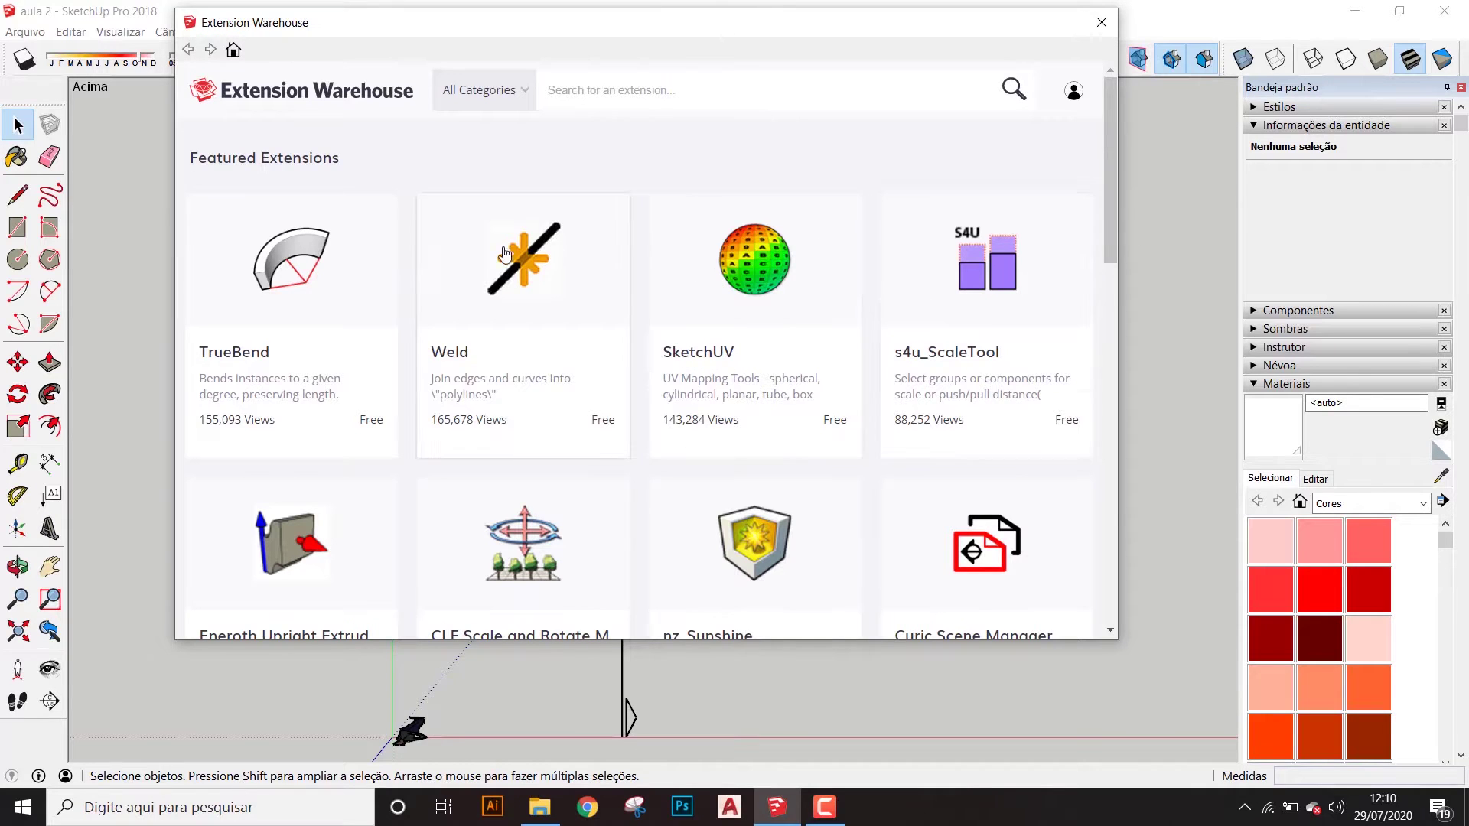
pyautogui.scroll(-3, 1034, 207)
pyautogui.scroll(2, 1034, 206)
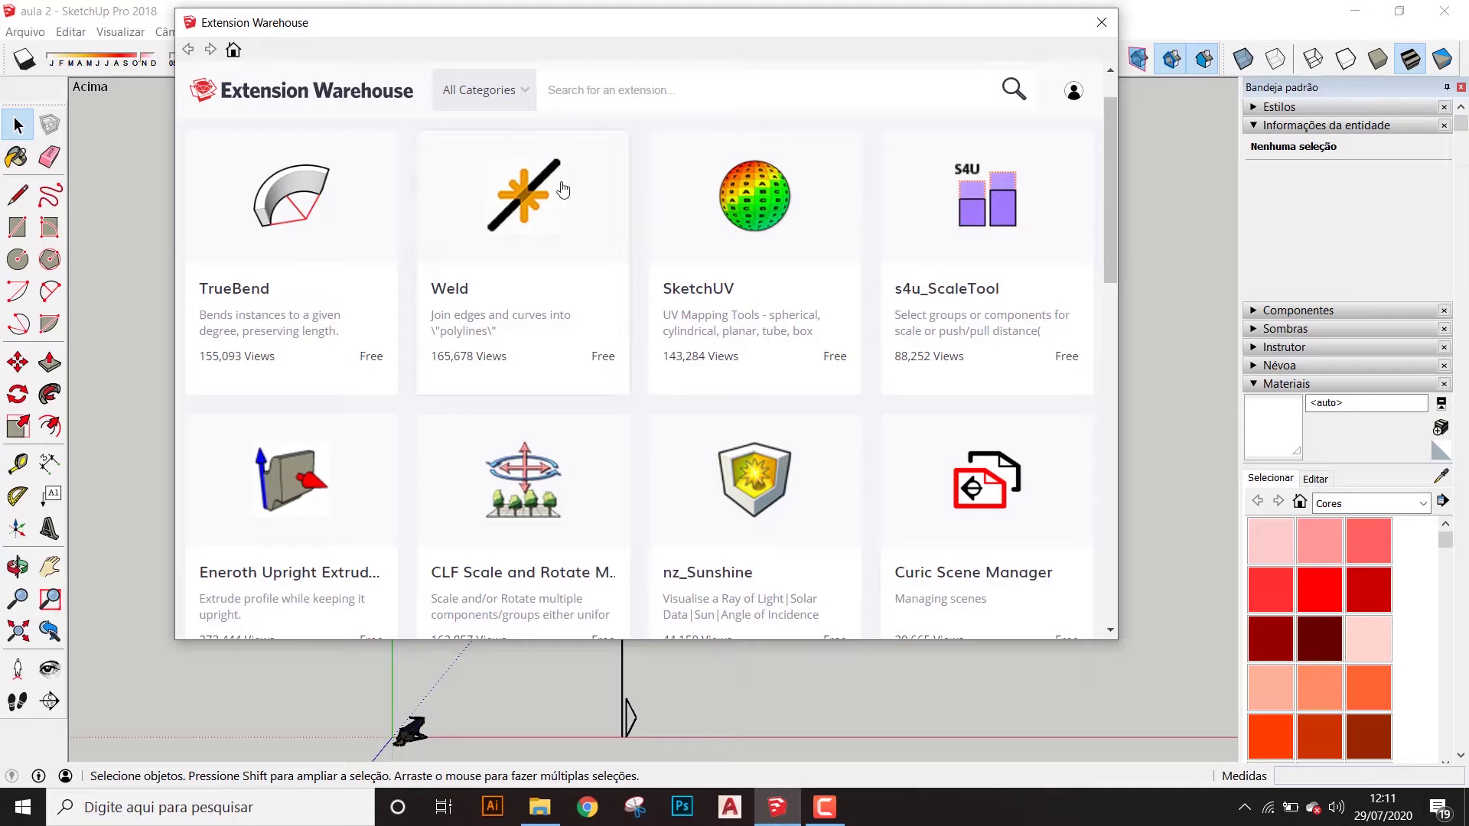
pyautogui.scroll(2, 824, 322)
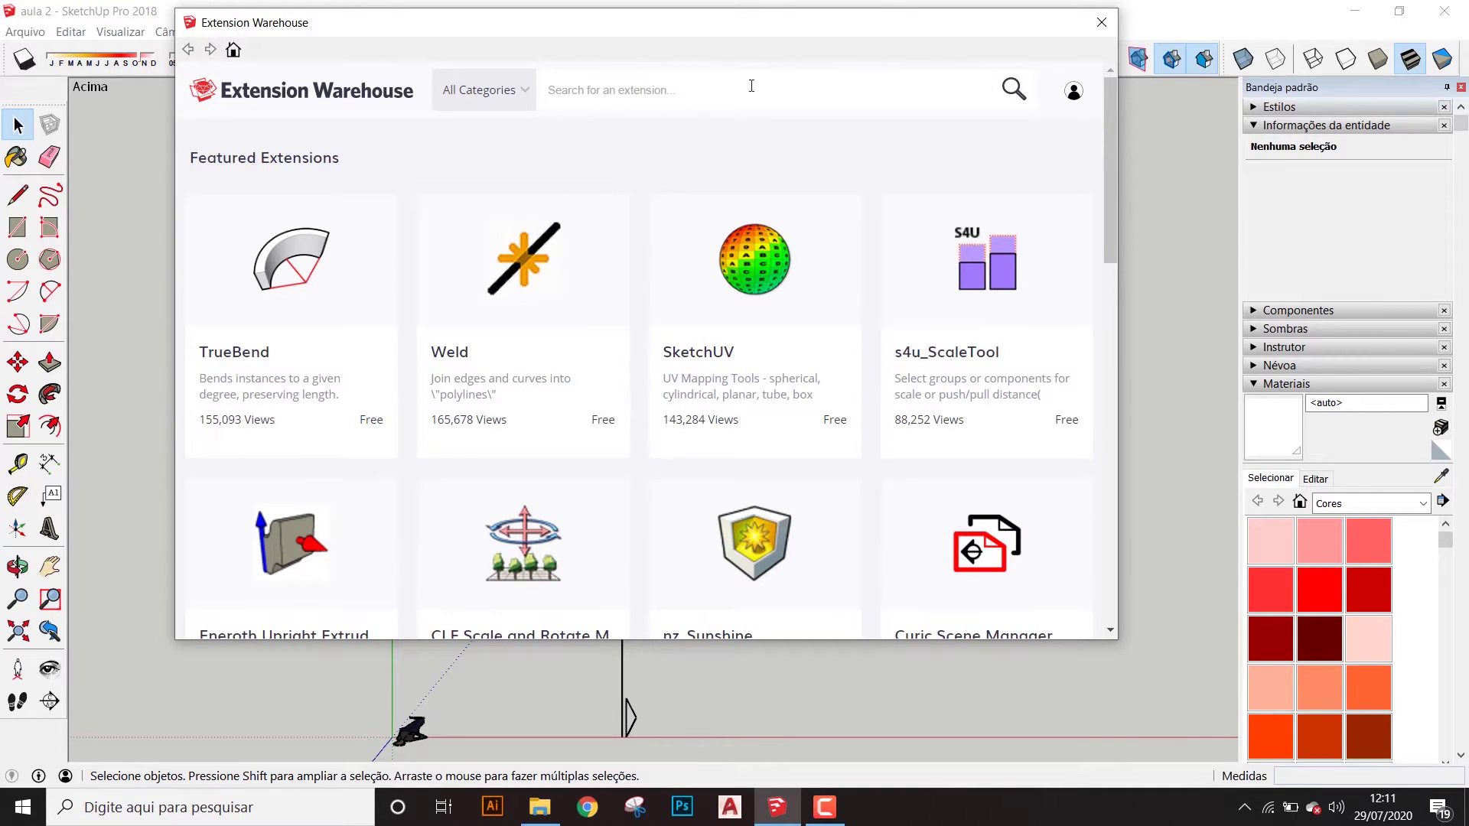
pyautogui.click(511, 92)
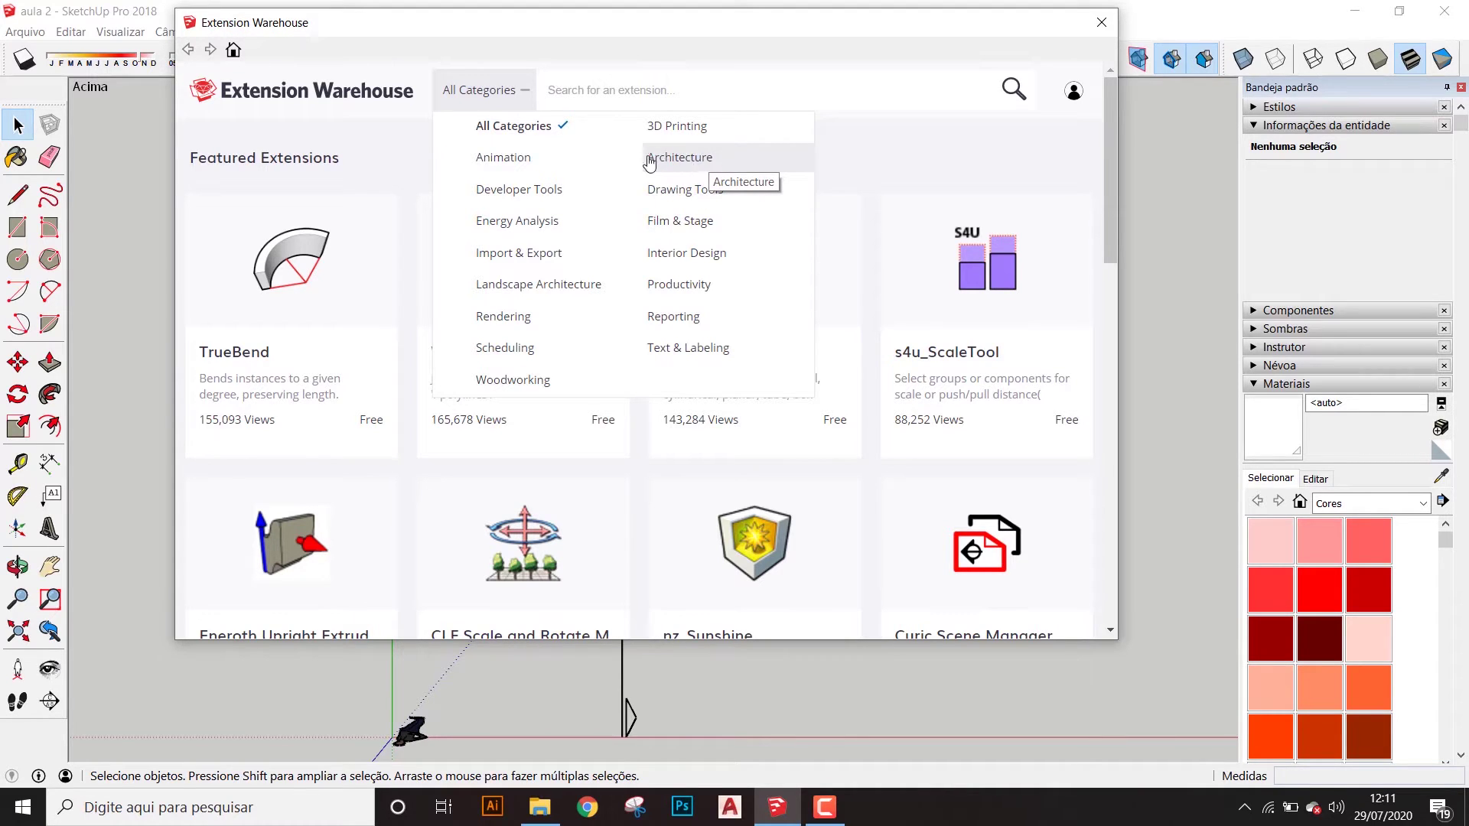
pyautogui.click(693, 157)
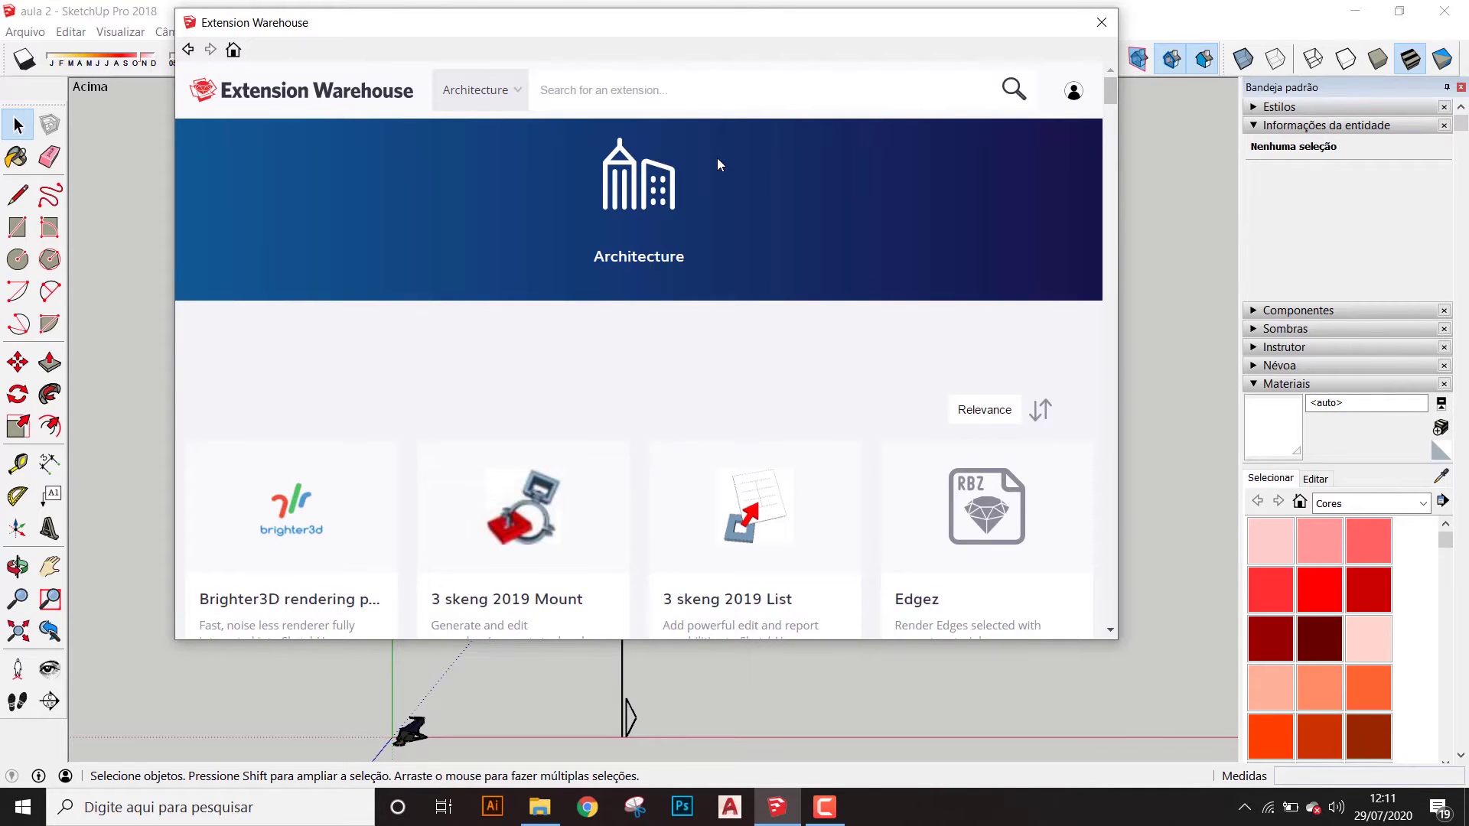
# Search the Extension Warehouse for "tree maker" and open the 3D Tree Maker extension's page
pyautogui.click(704, 99)
pyautogui.write('tree')
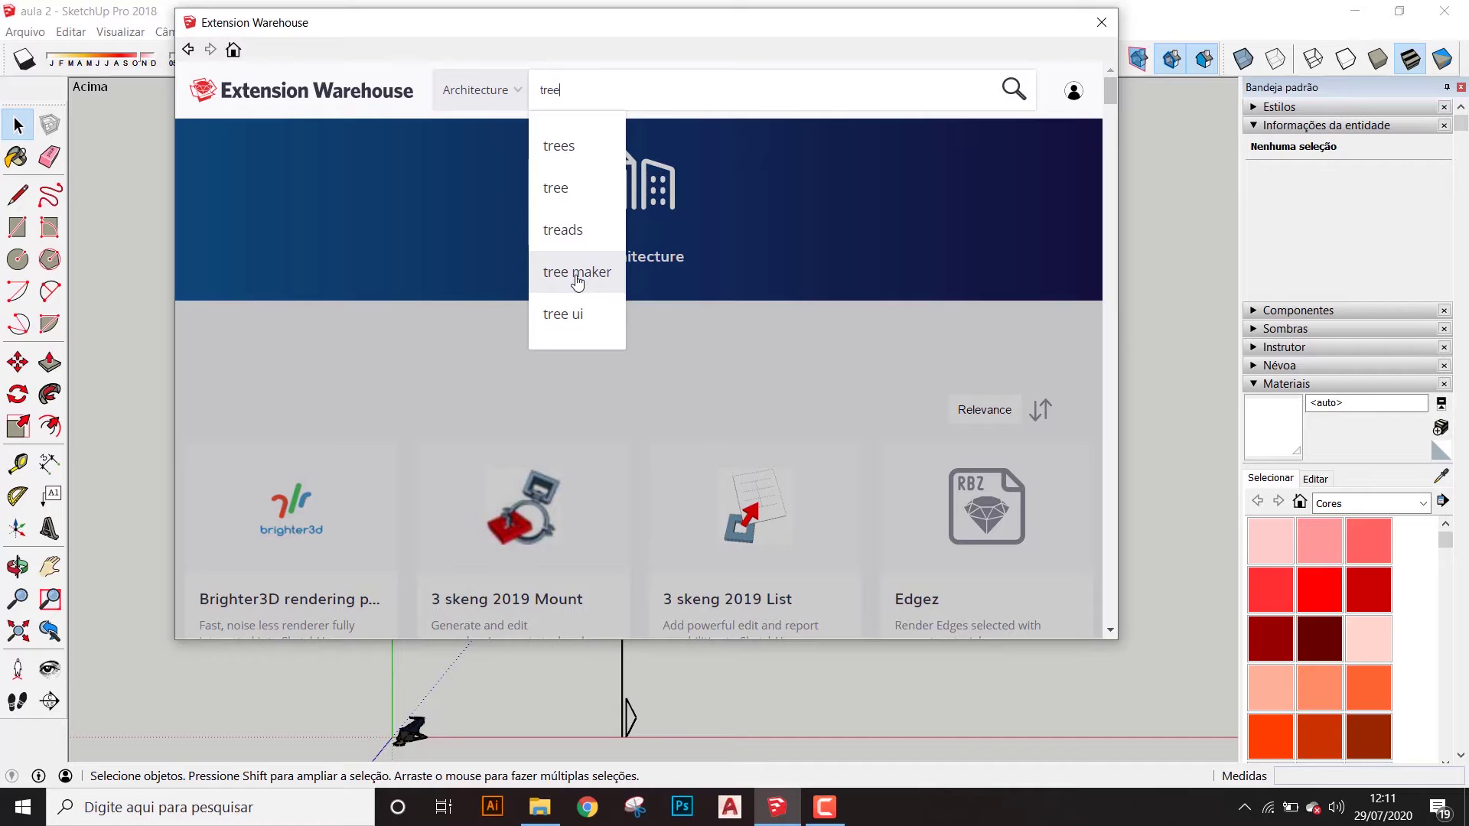
pyautogui.click(566, 273)
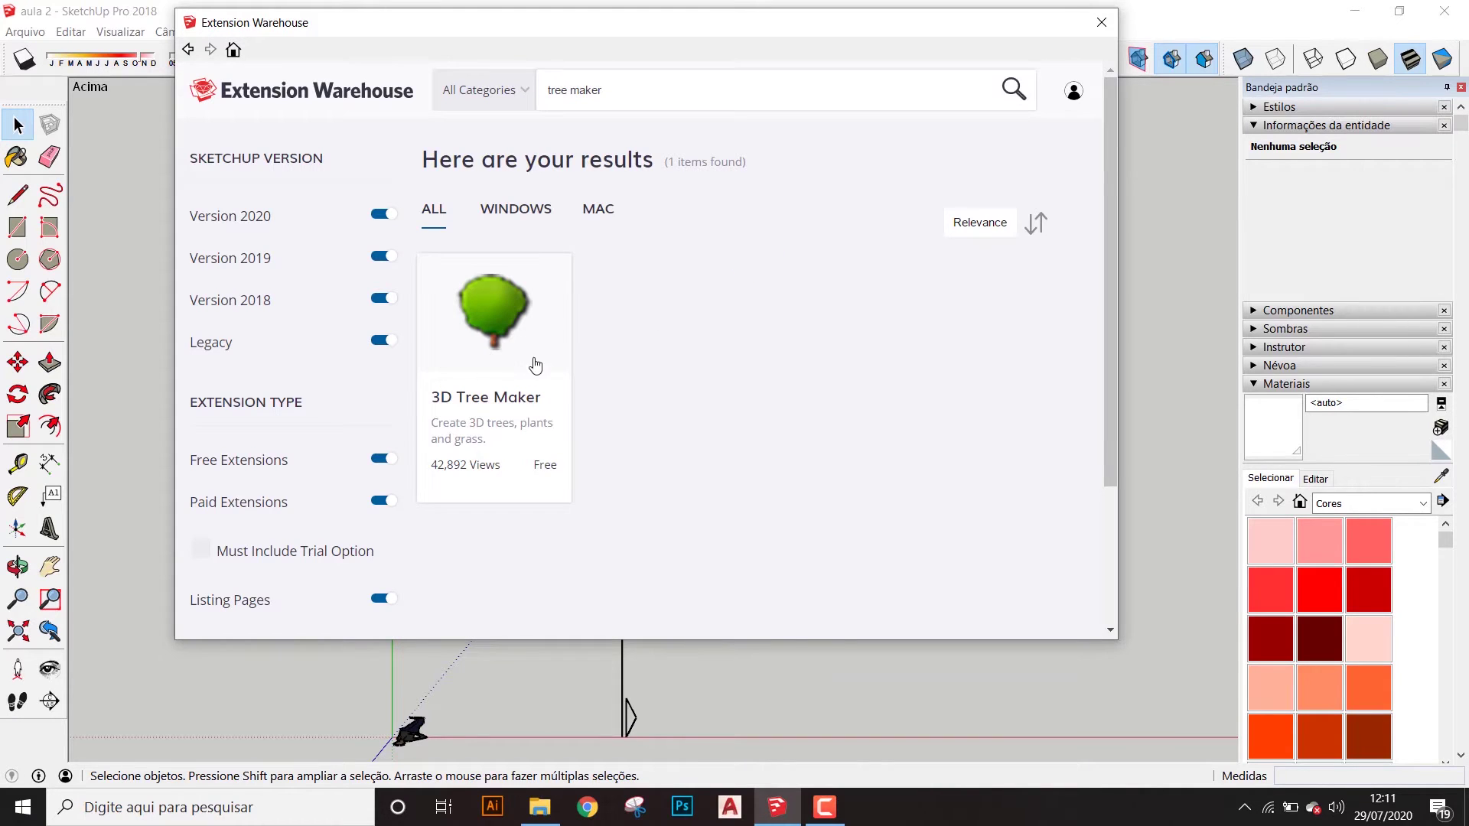
pyautogui.click(527, 362)
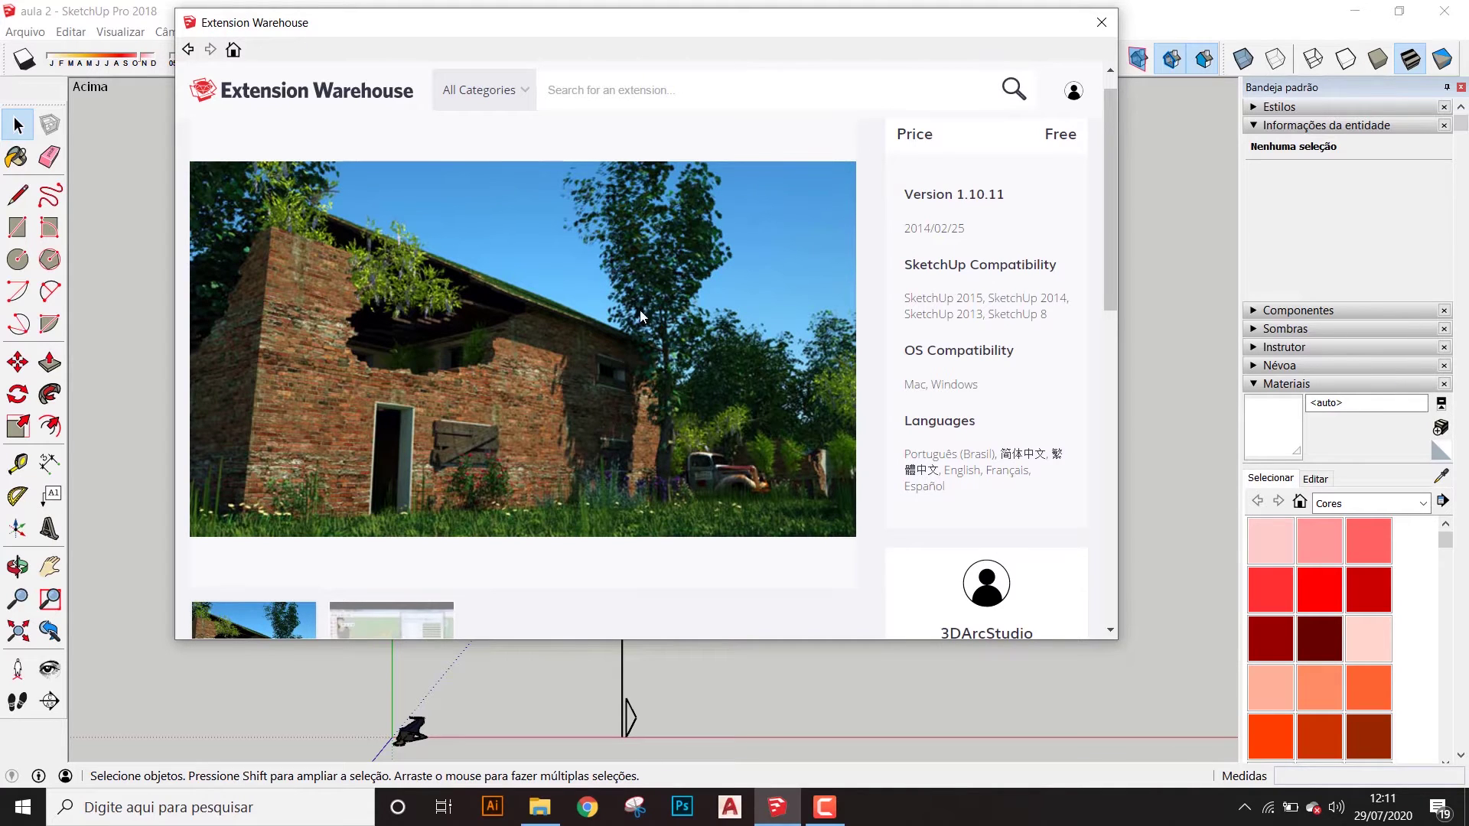
# Examine the 3D Tree Maker page, checking its compatibility details, second preview and description
pyautogui.scroll(-1, 470, 315)
pyautogui.scroll(1, 688, 317)
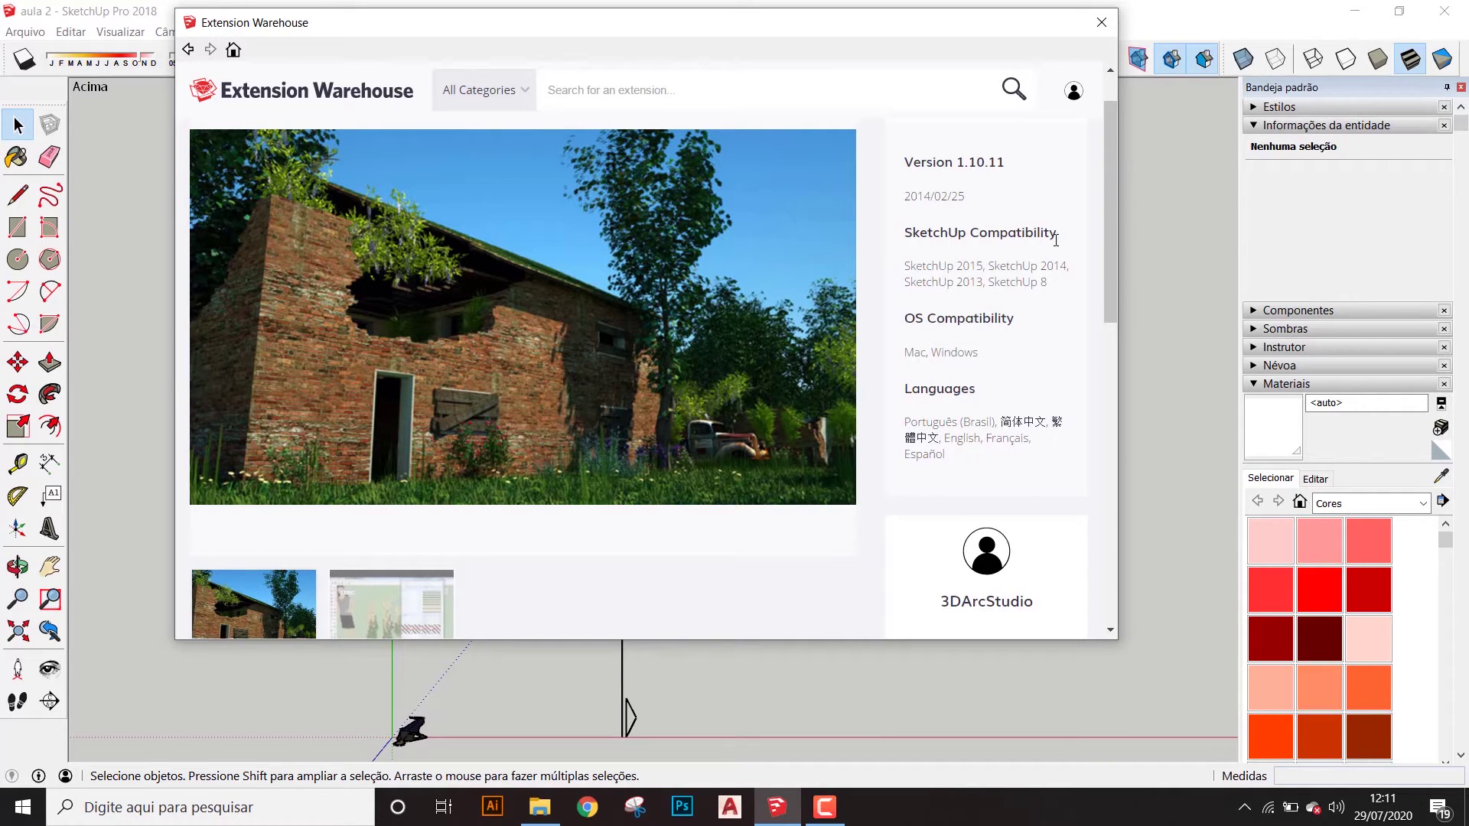
pyautogui.scroll(-3, 668, 268)
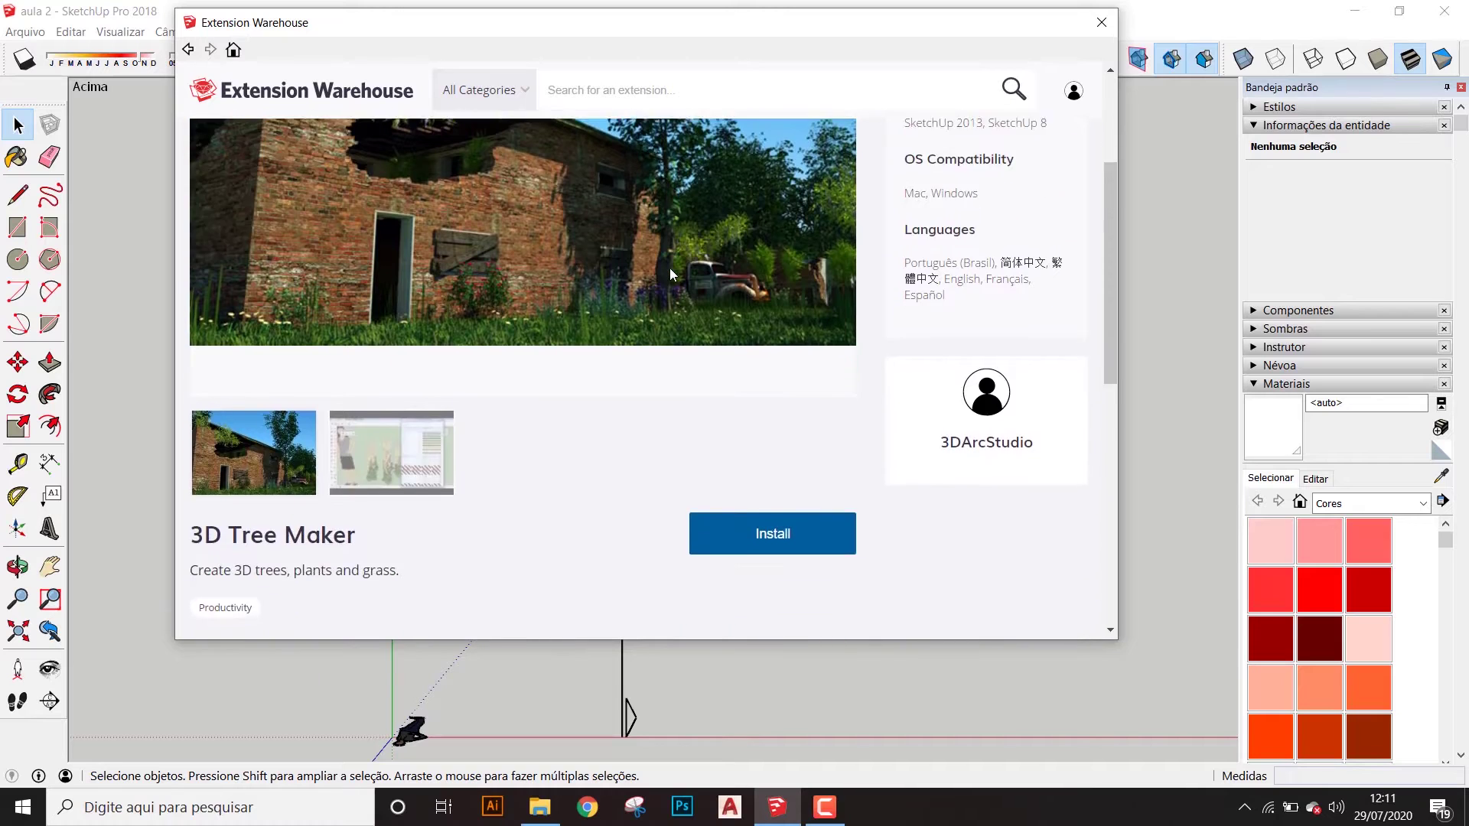
pyautogui.scroll(1, 369, 331)
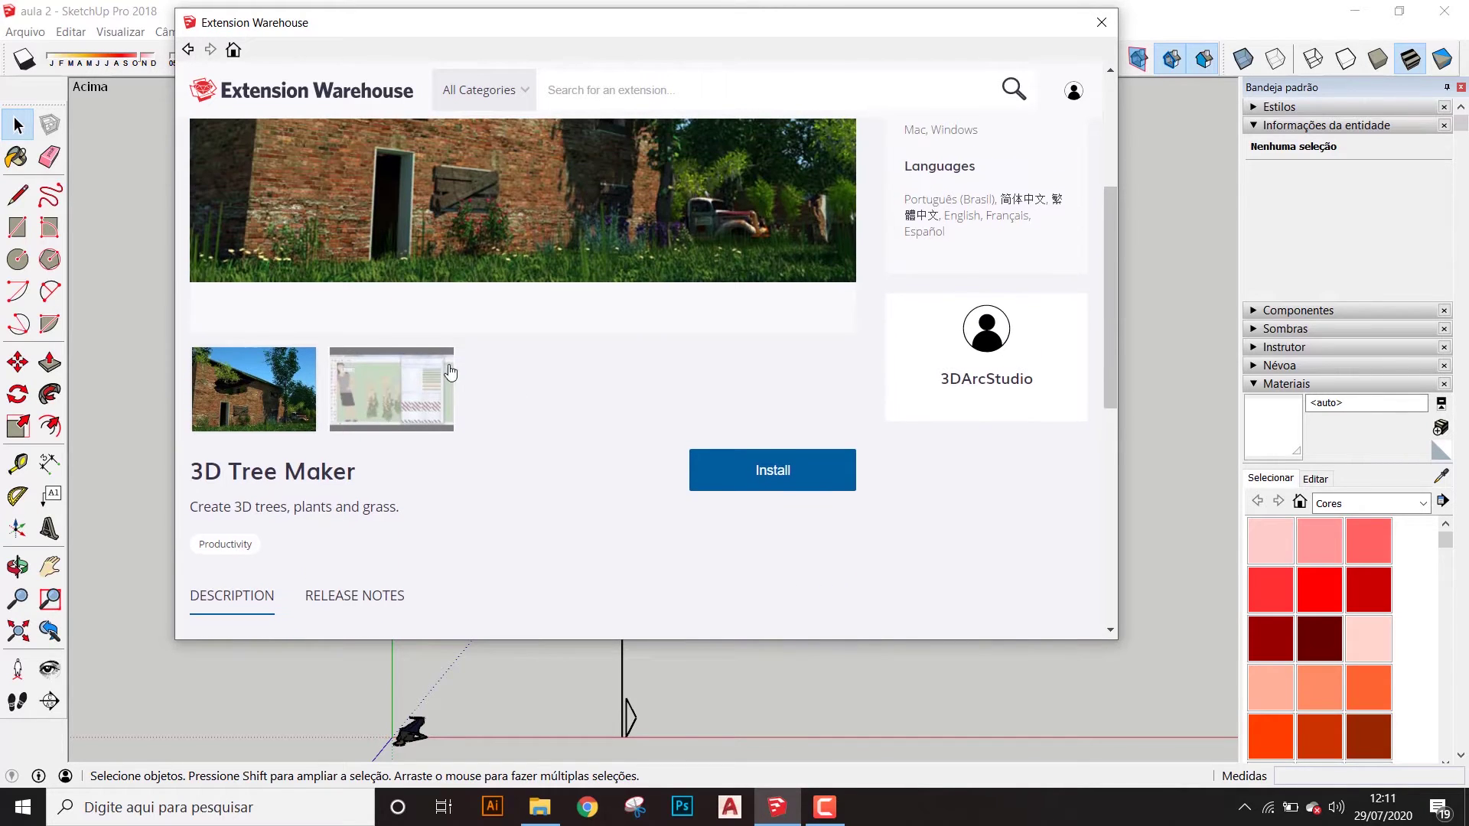
pyautogui.click(391, 386)
pyautogui.scroll(3, 503, 366)
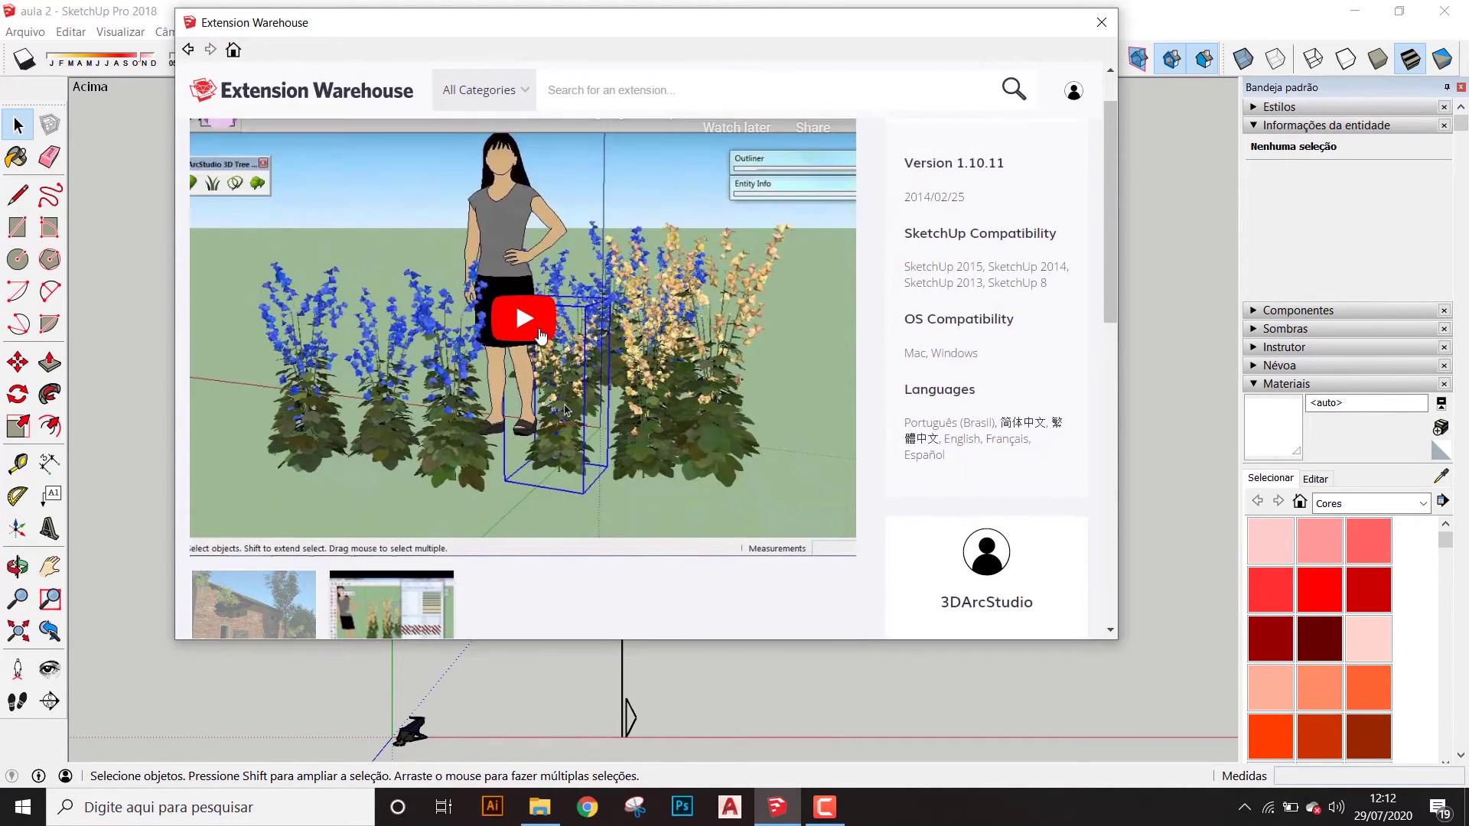
pyautogui.scroll(-1, 576, 329)
pyautogui.scroll(1, 546, 339)
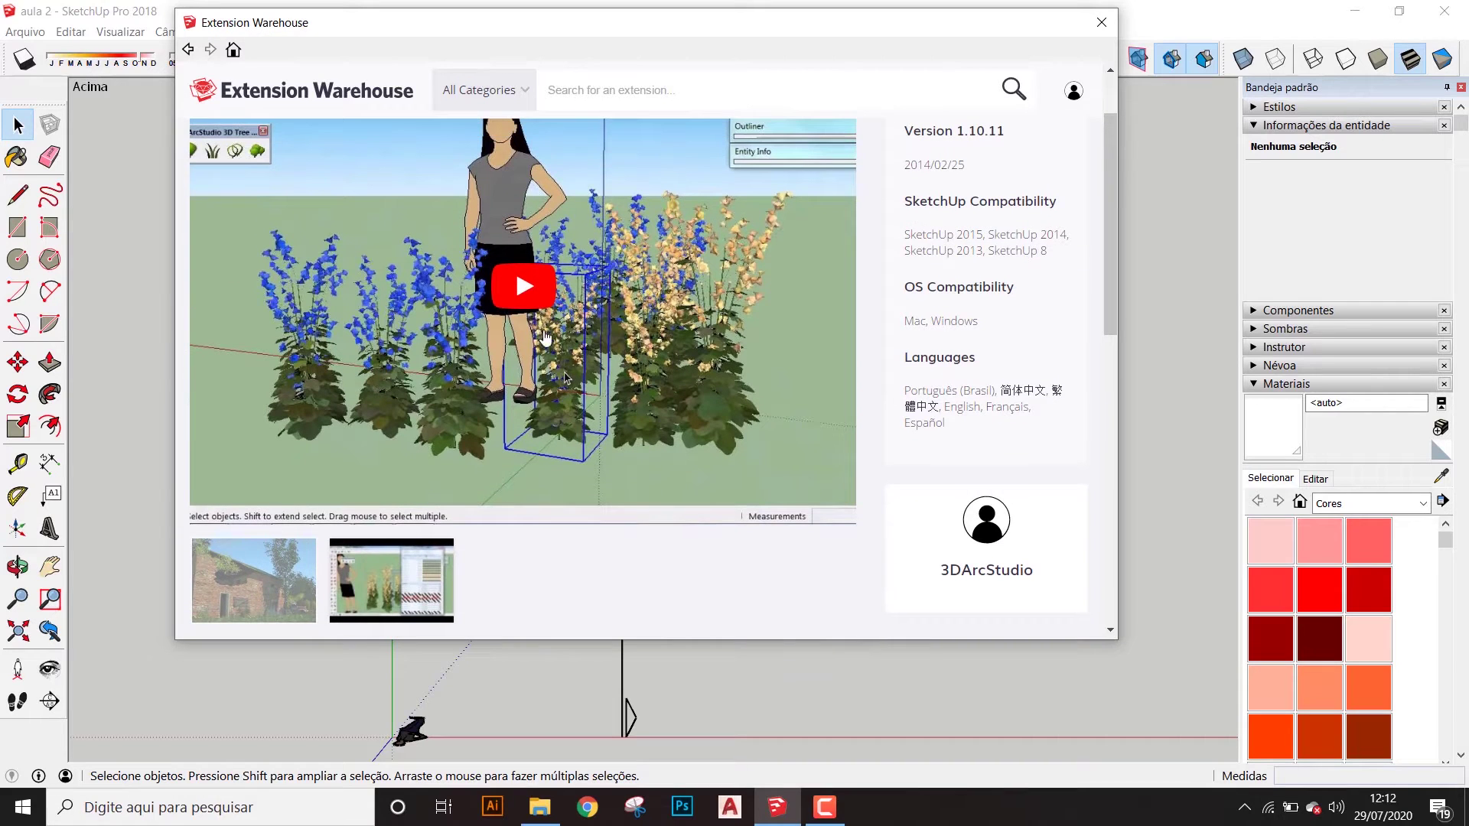
pyautogui.scroll(-3, 658, 318)
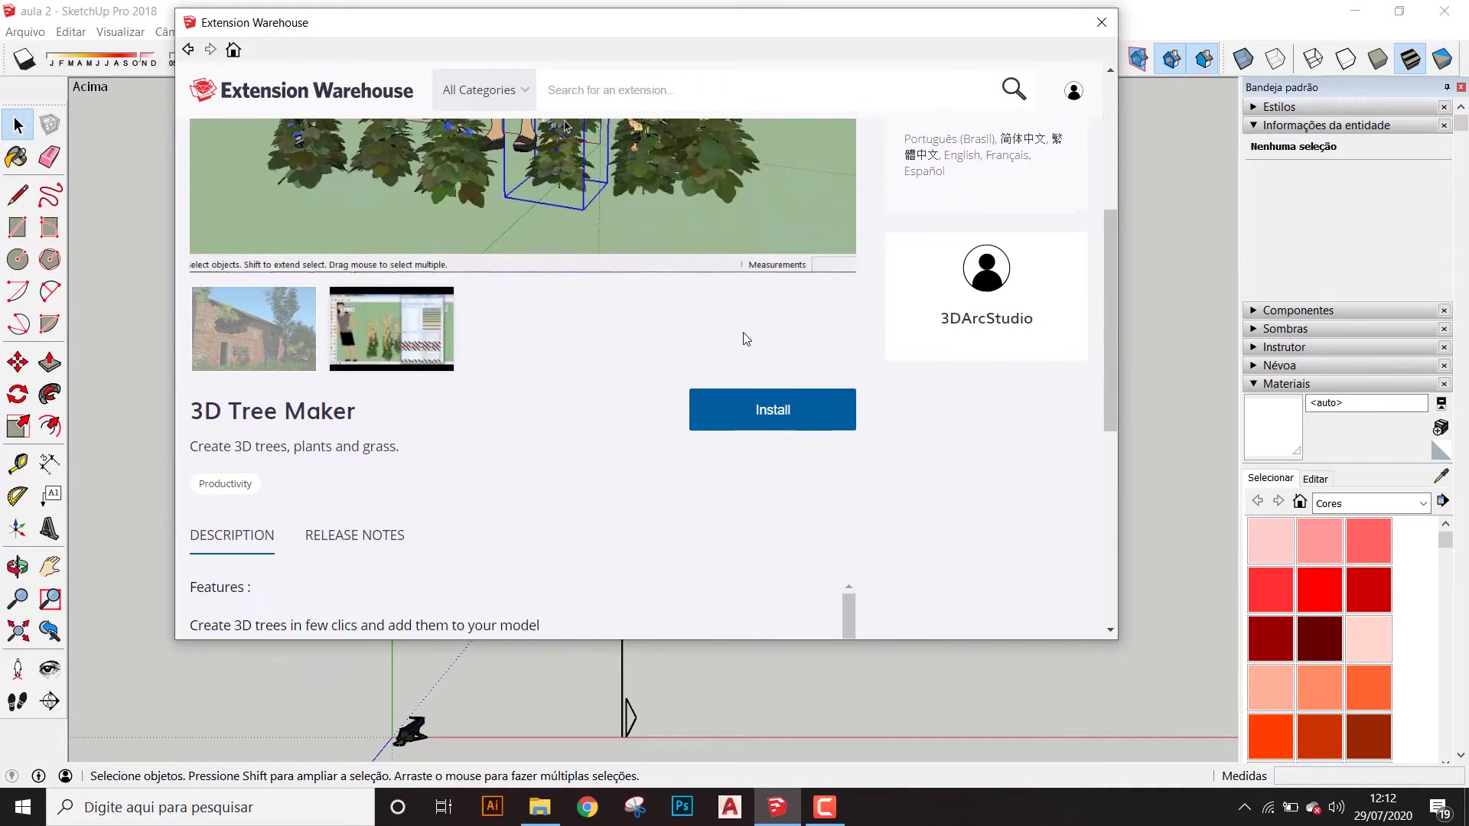
pyautogui.scroll(1, 753, 375)
pyautogui.scroll(2, 762, 399)
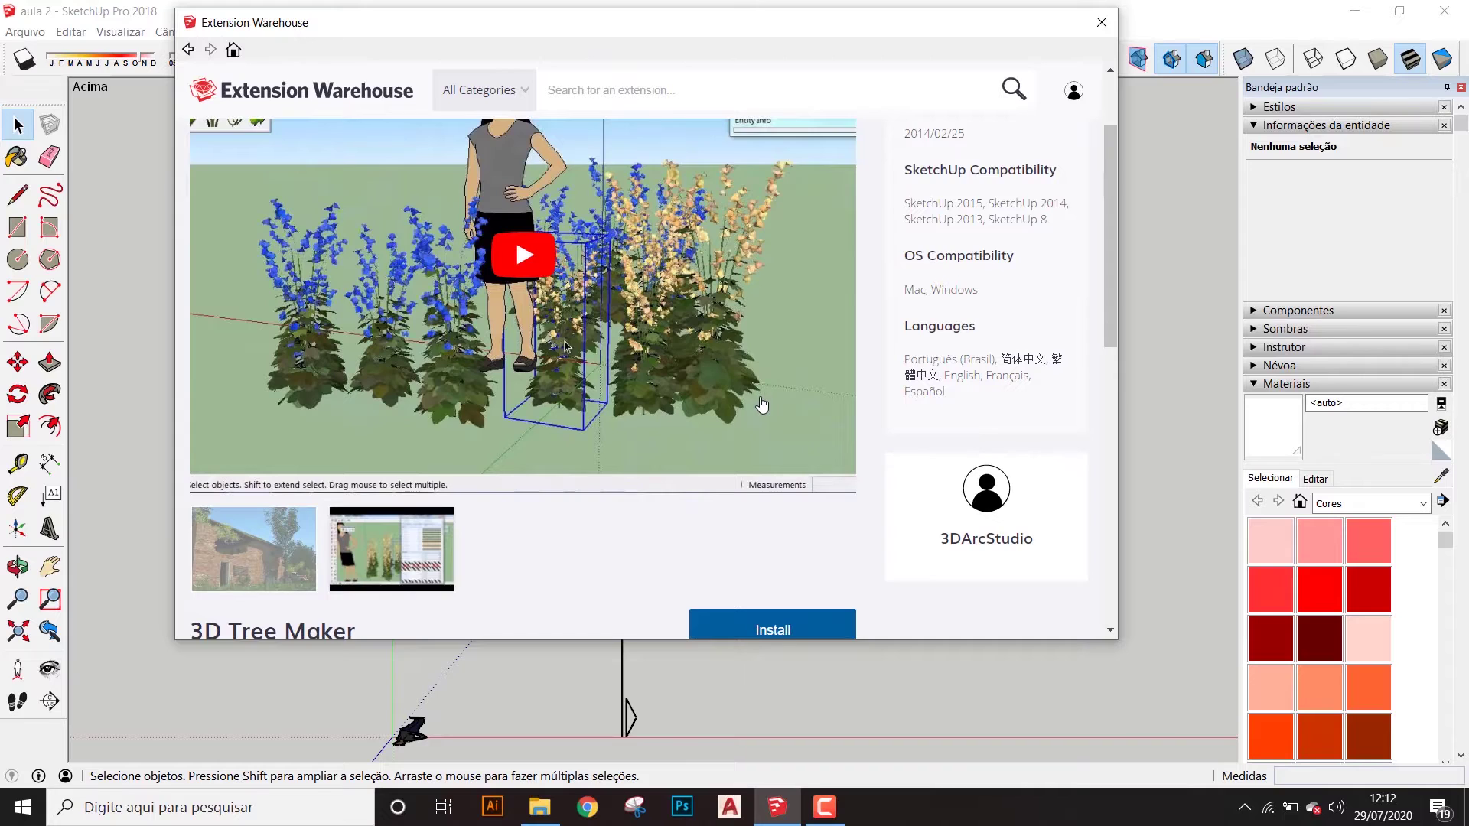
pyautogui.scroll(-1, 791, 397)
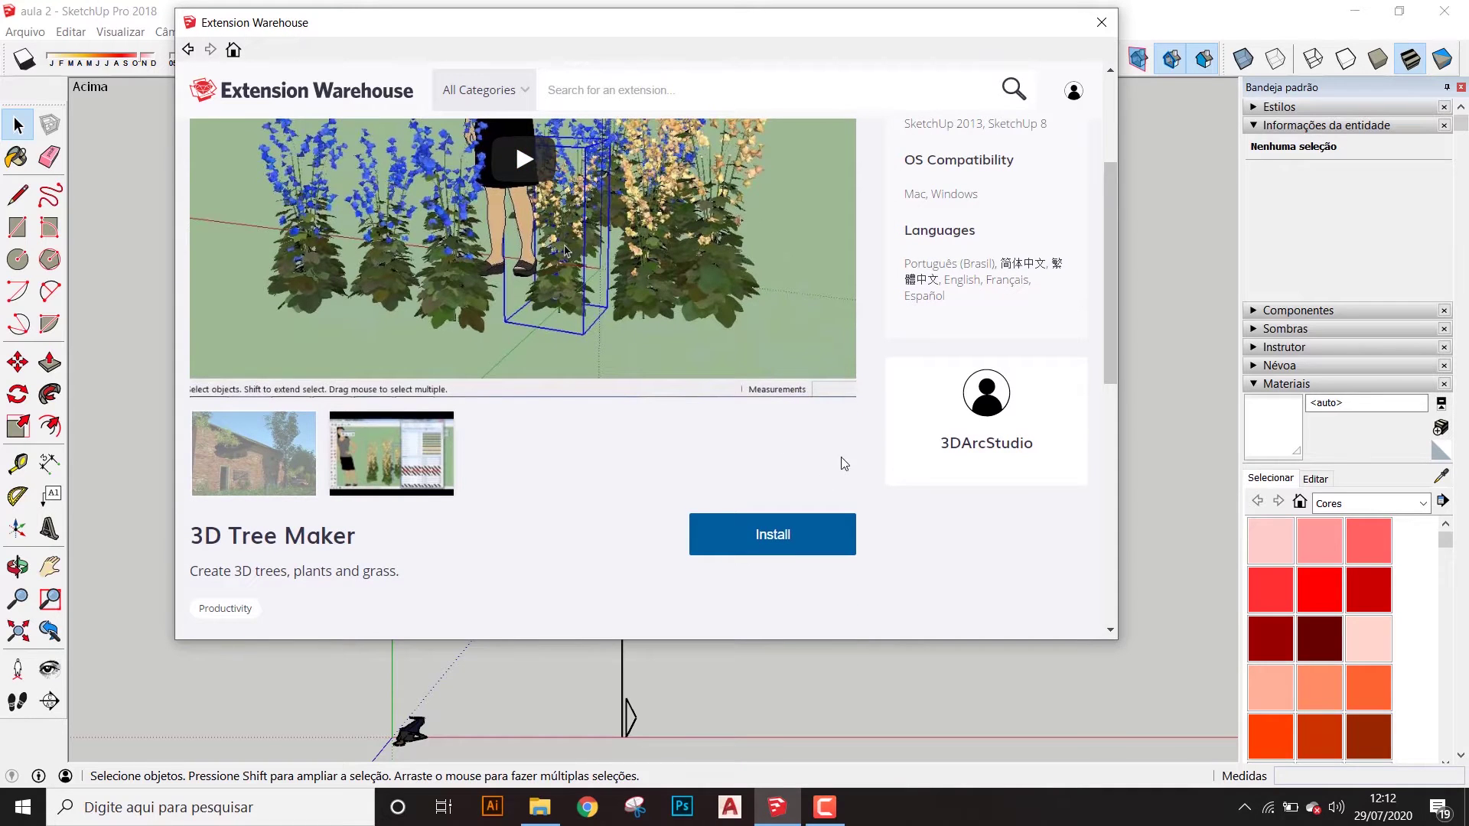
# Install the 3D Tree Maker extension, agreeing to proceed despite the version incompatibility and to grant file system access
pyautogui.scroll(1, 795, 490)
pyautogui.click(769, 563)
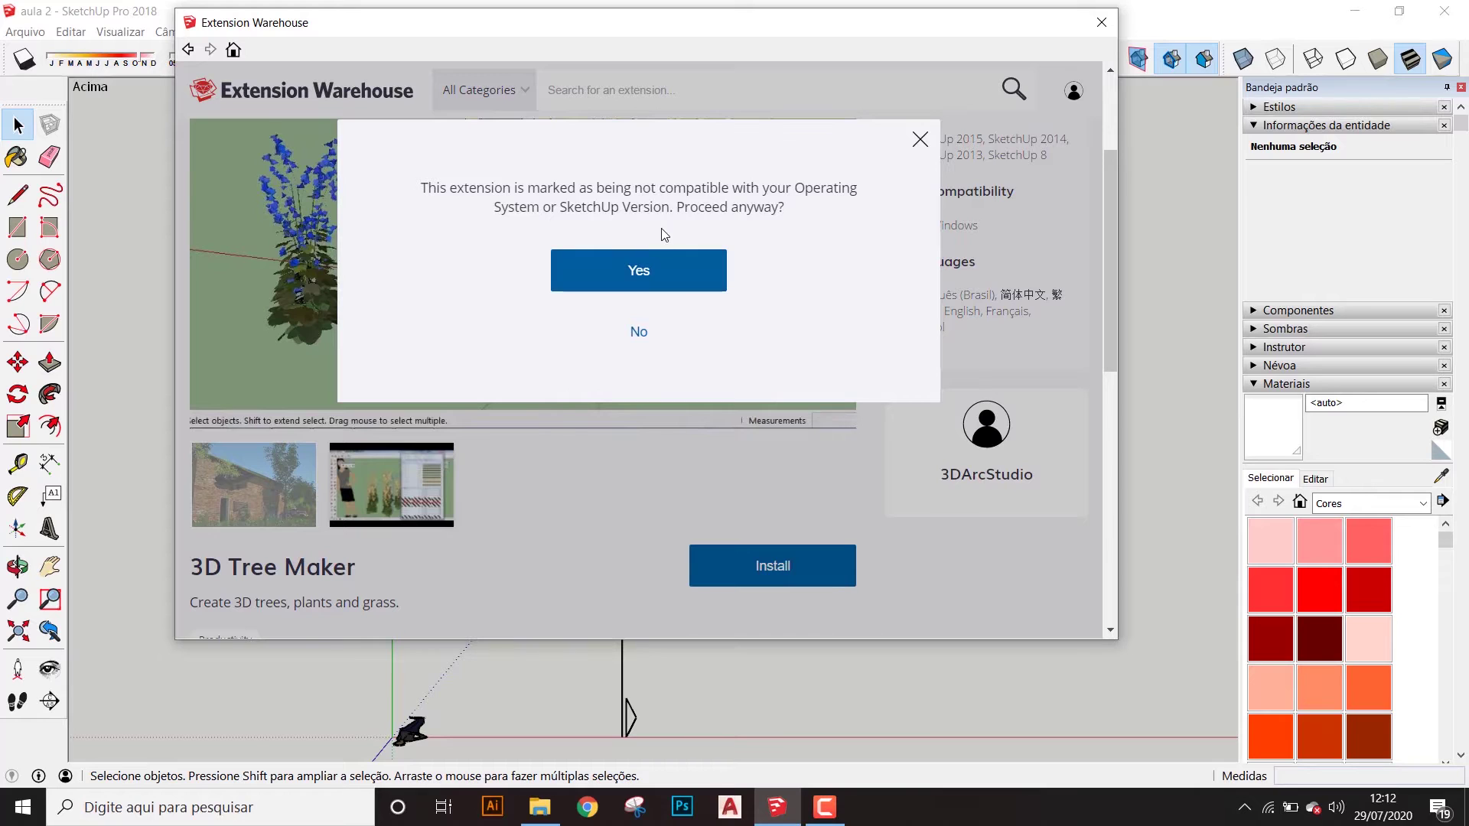
pyautogui.click(641, 272)
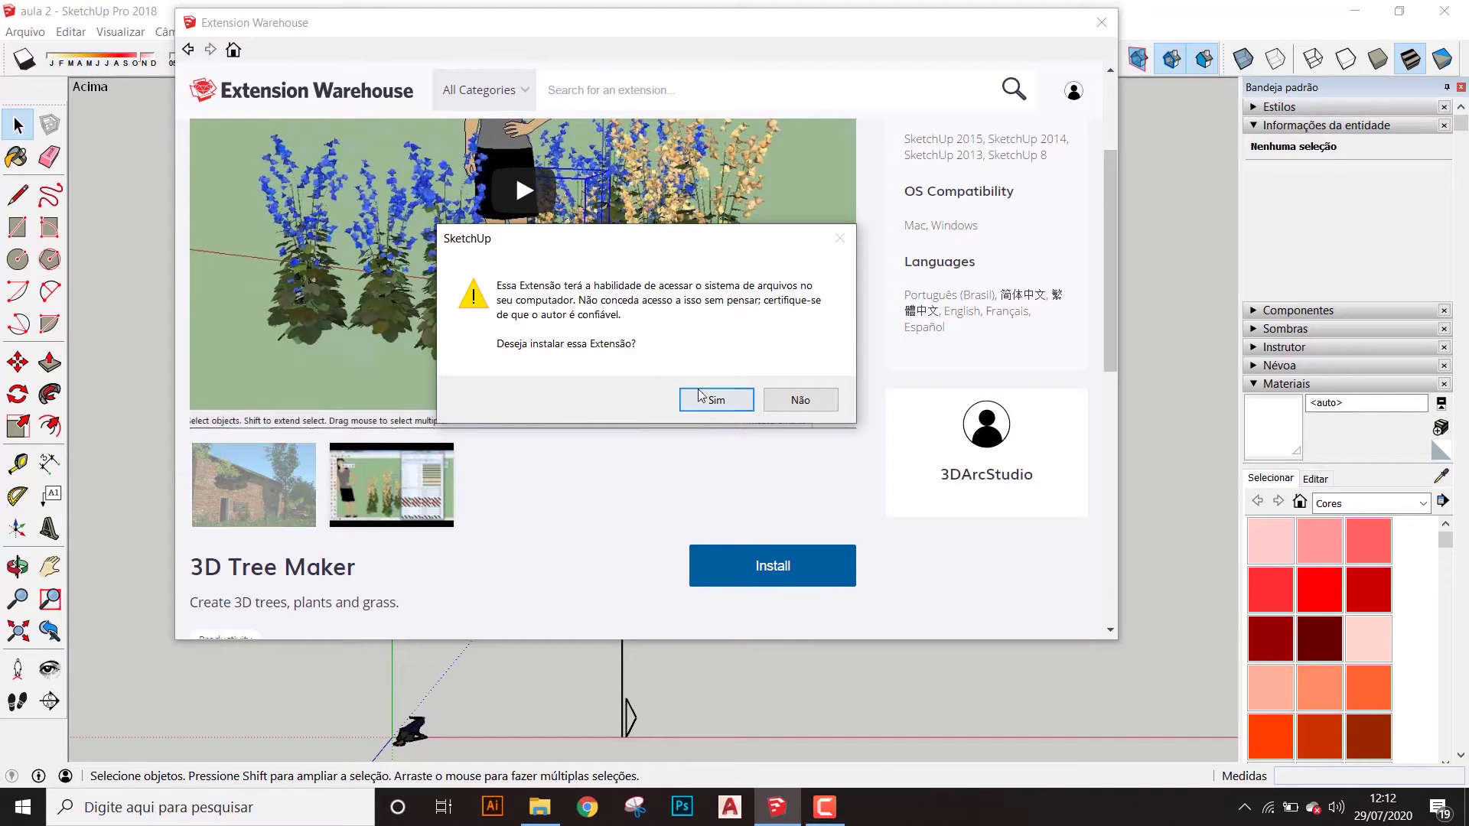
pyautogui.click(705, 407)
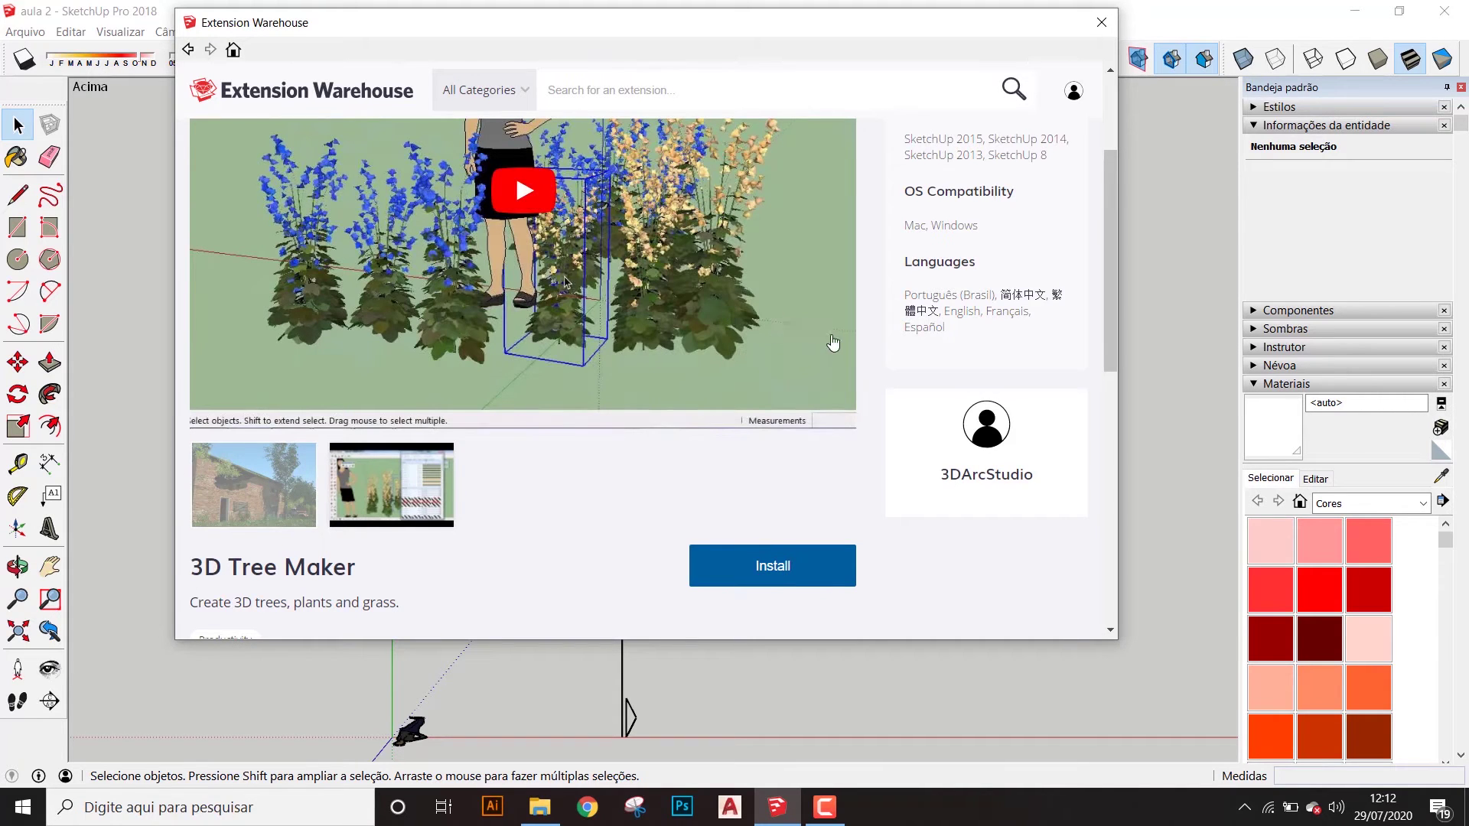
# Close the Extension Warehouse and move the floating True Bend toolbar into the upper corner of the drawing area
pyautogui.scroll(2, 834, 342)
pyautogui.scroll(-1, 849, 333)
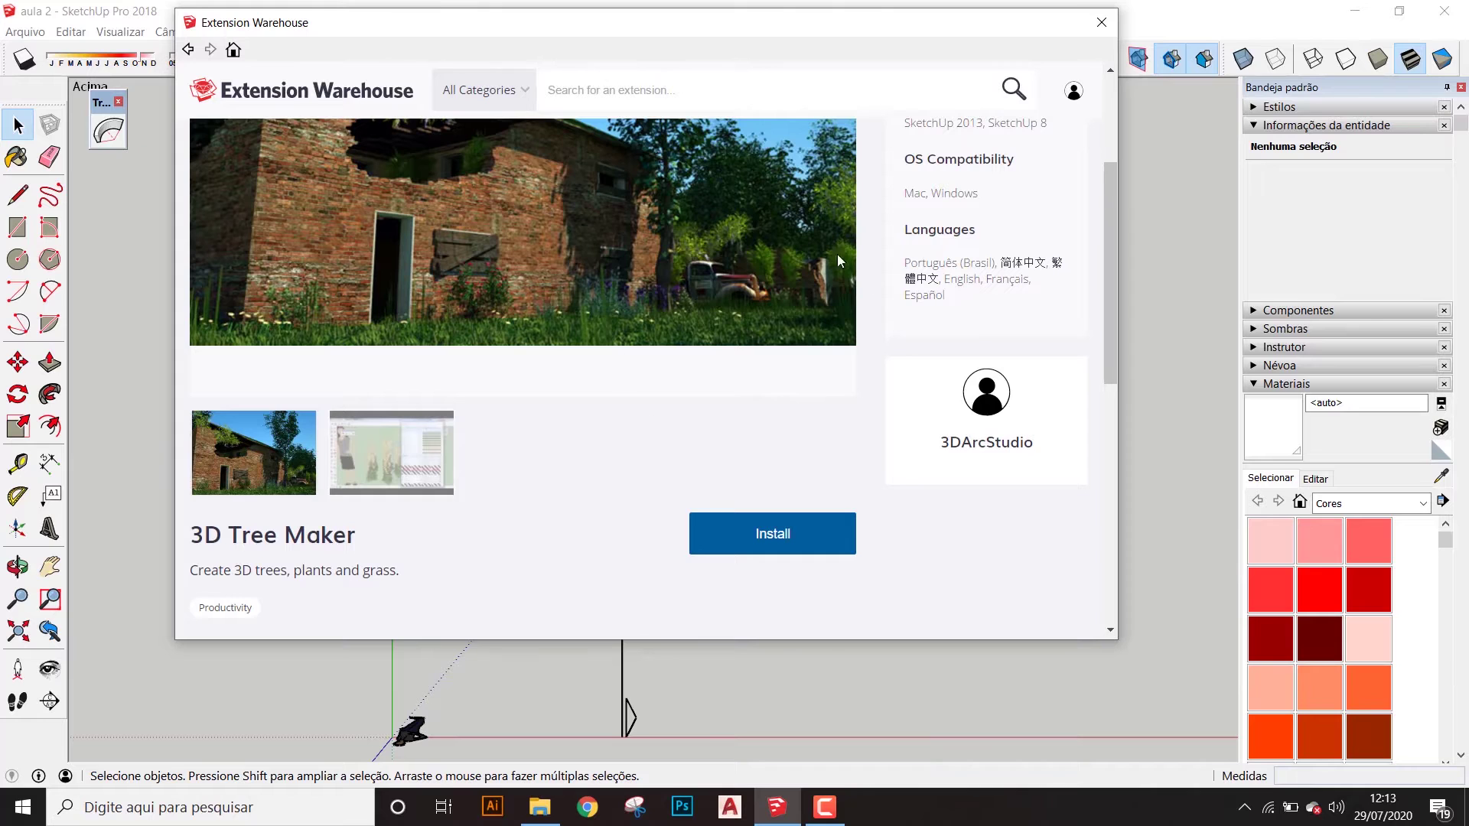
pyautogui.scroll(1, 828, 342)
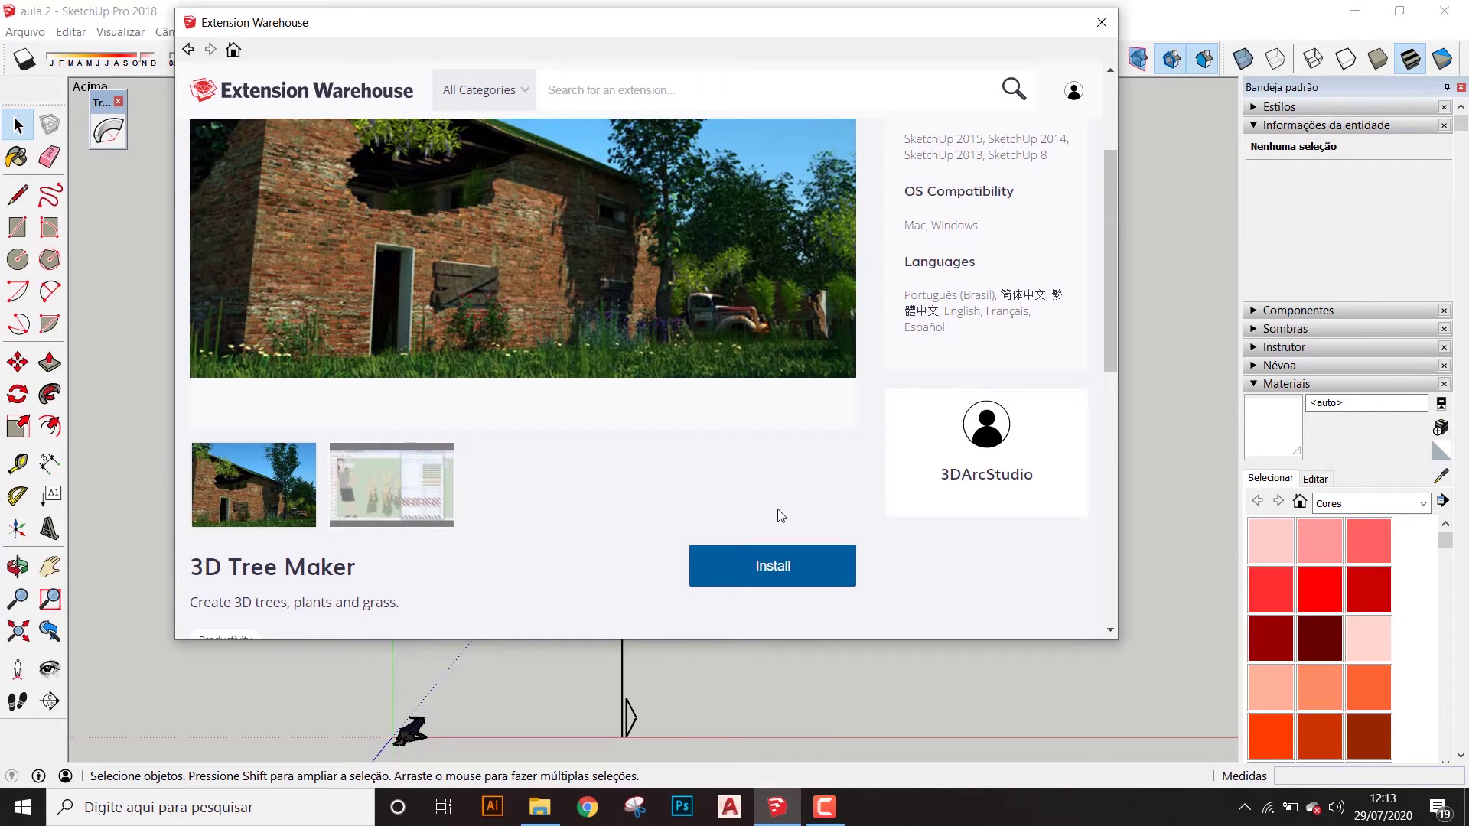
pyautogui.click(1102, 22)
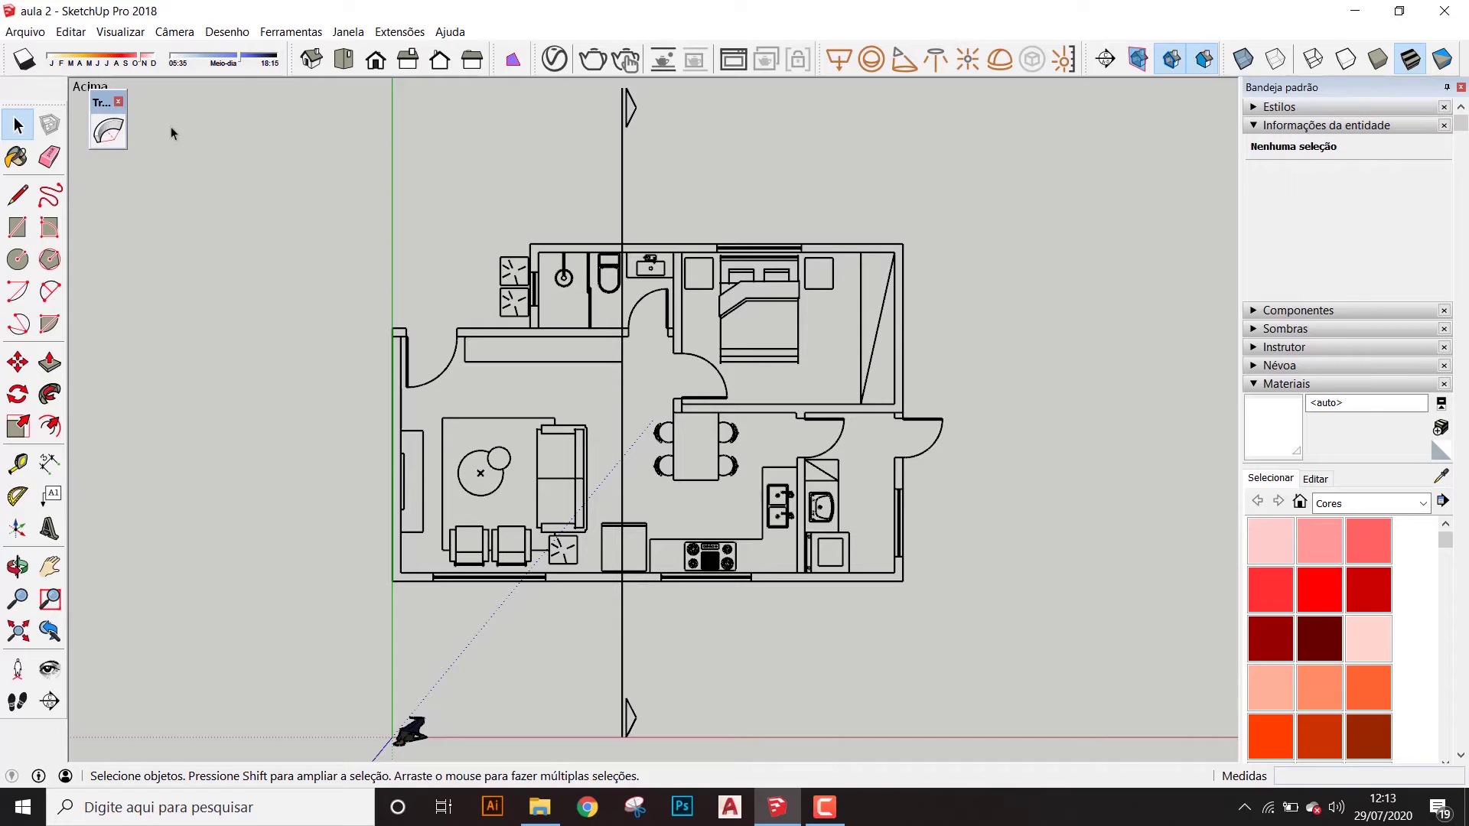
pyautogui.moveTo(100, 103); pyautogui.dragTo(104, 97)
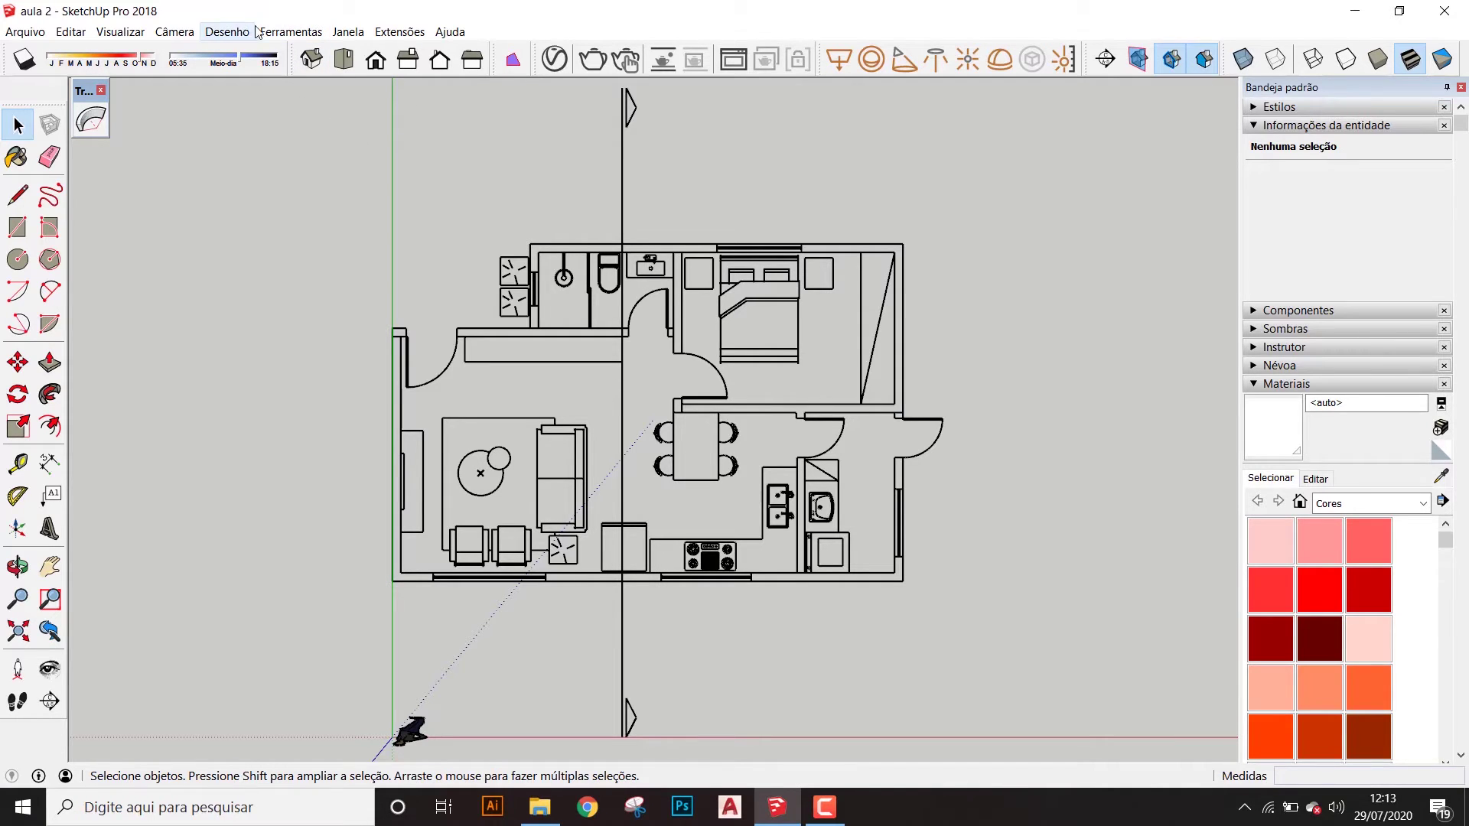
# Show the 3DArcStudio 3D Tree Maker toolbar, close the toolbars dialog and move the floating toolbar clear of the docked toolbars
pyautogui.click(147, 39)
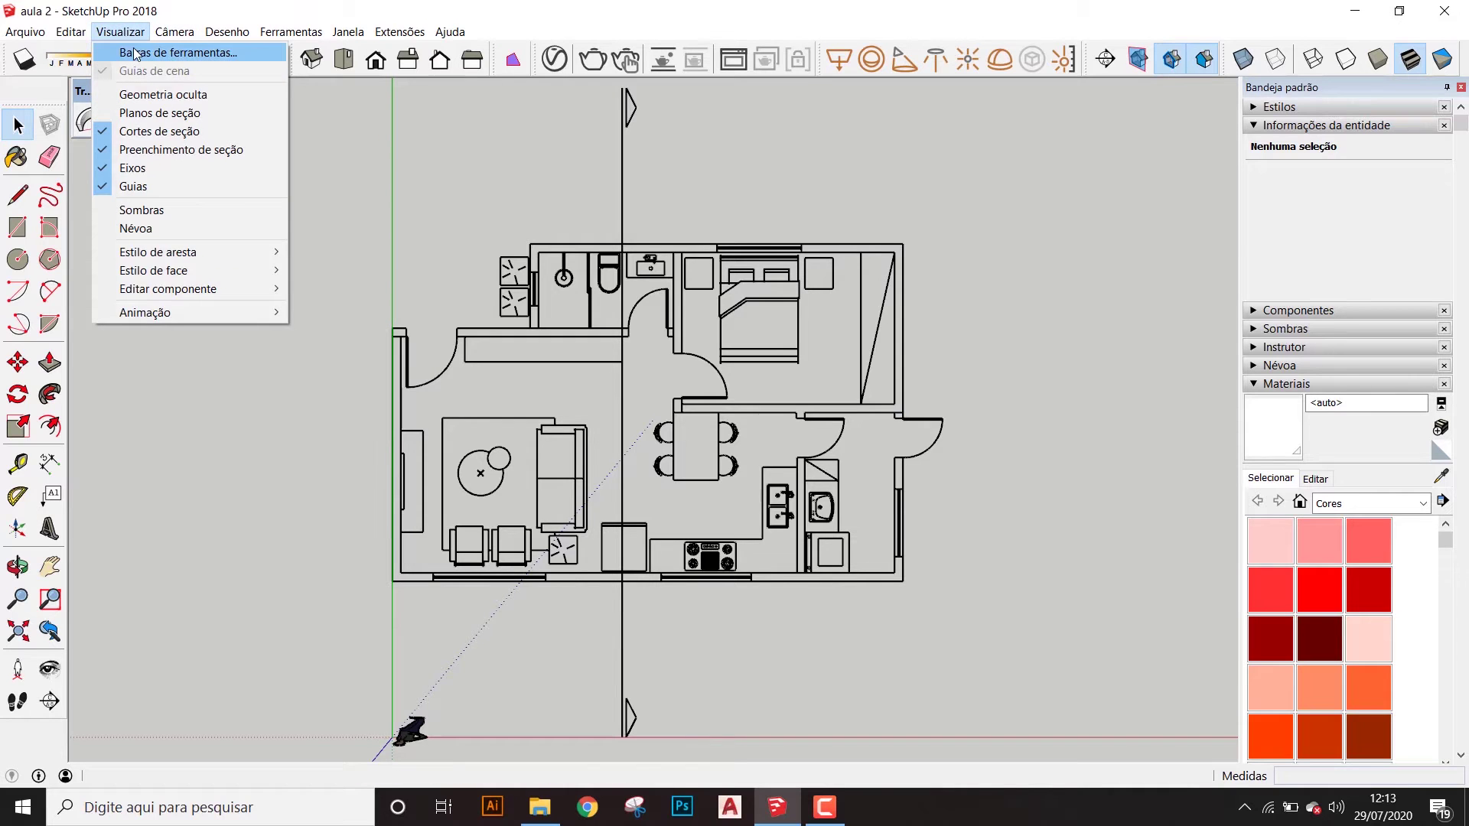
pyautogui.click(135, 52)
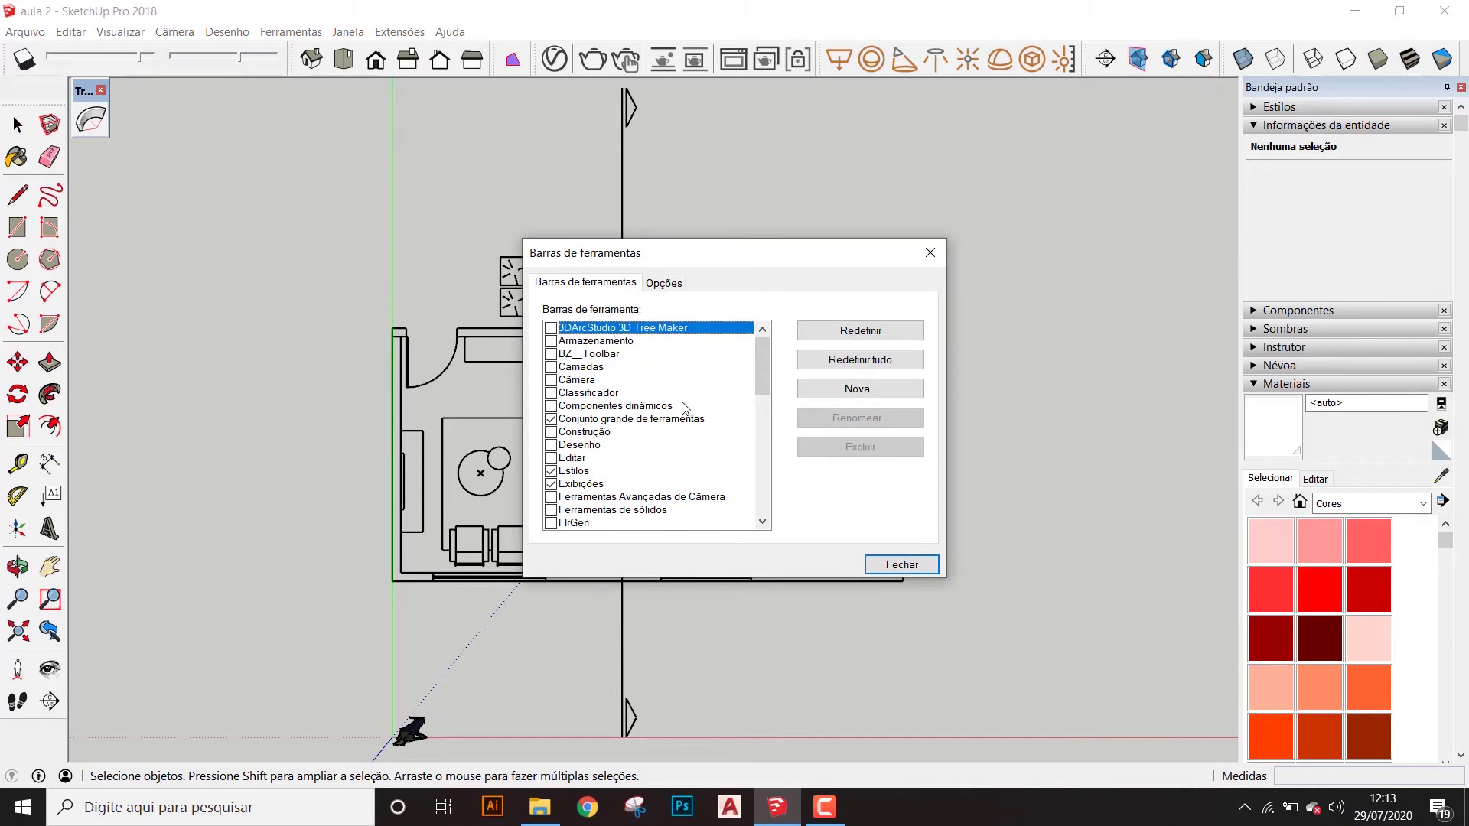
pyautogui.scroll(-4, 647, 373)
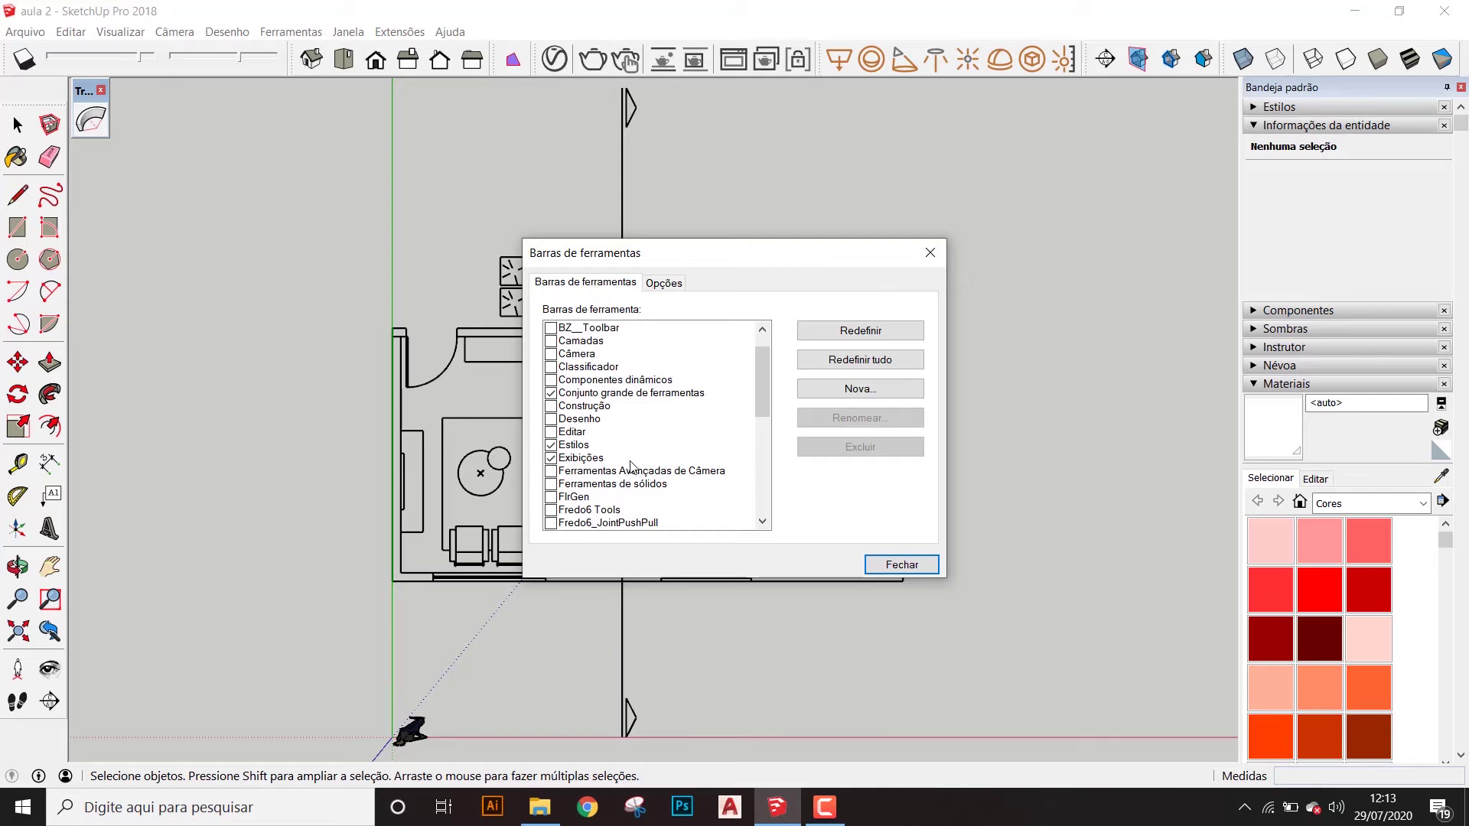
pyautogui.scroll(-3, 641, 426)
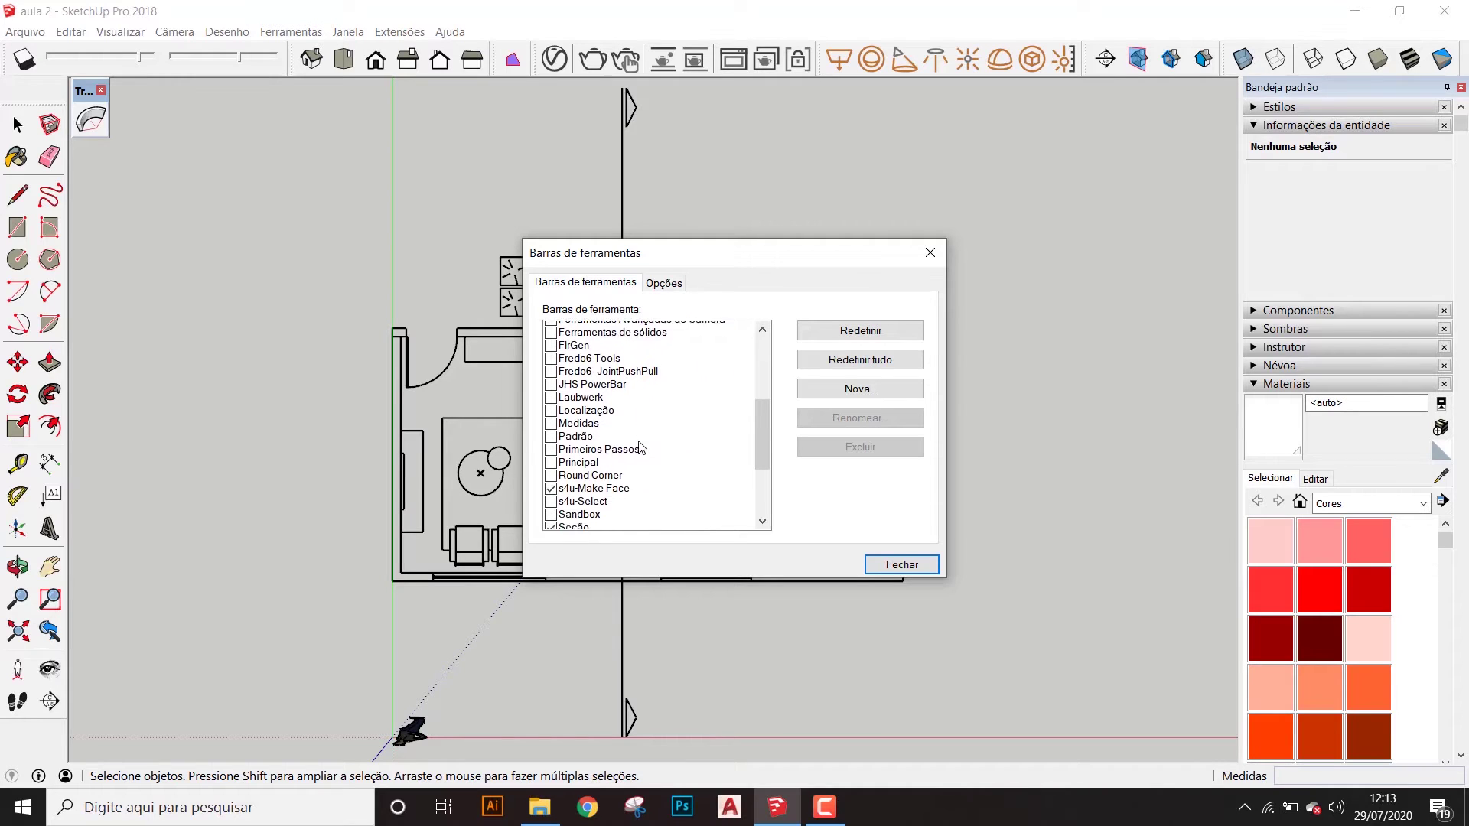
pyautogui.scroll(1, 671, 475)
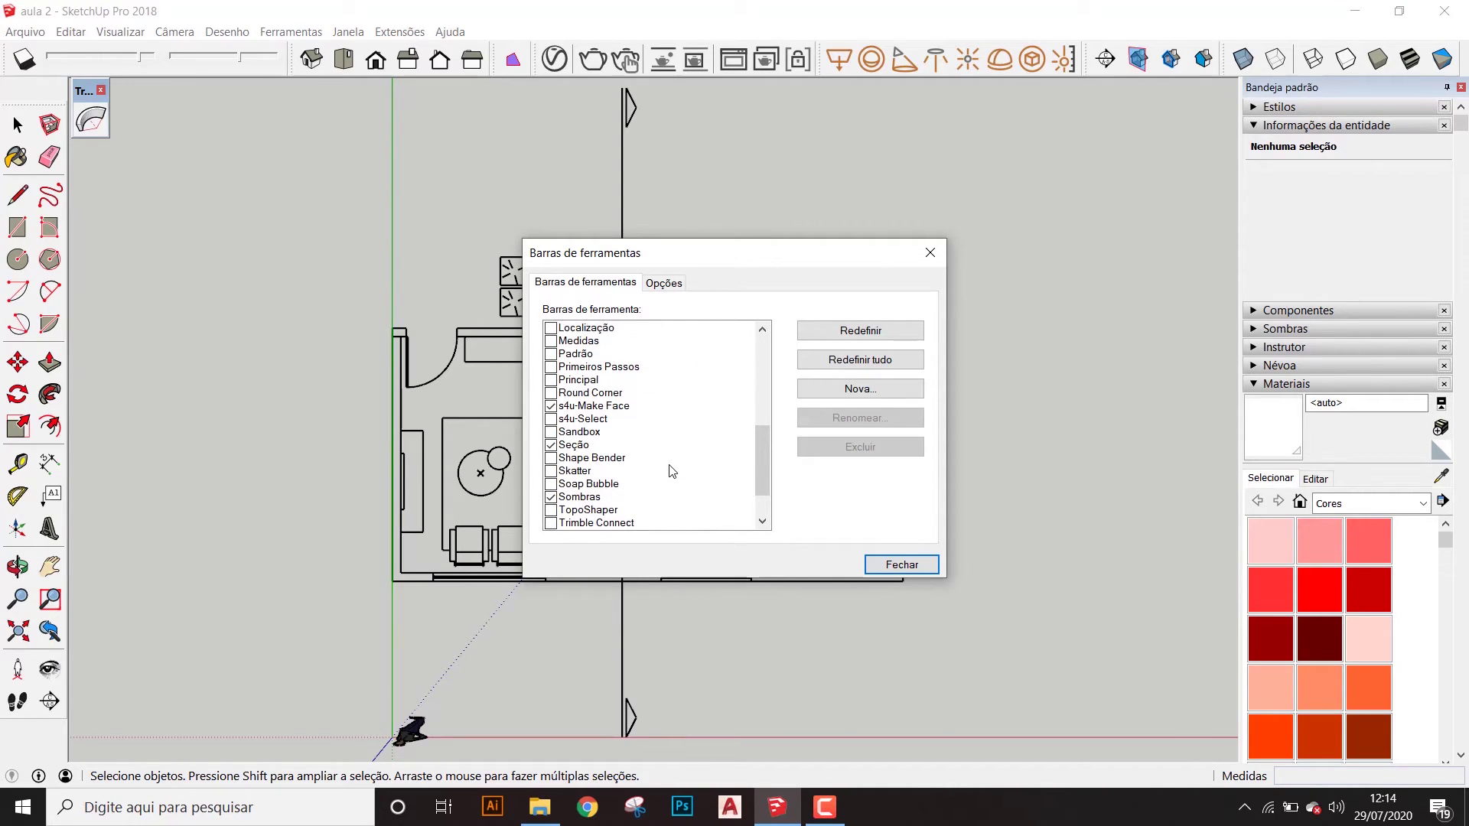
pyautogui.scroll(-3, 658, 474)
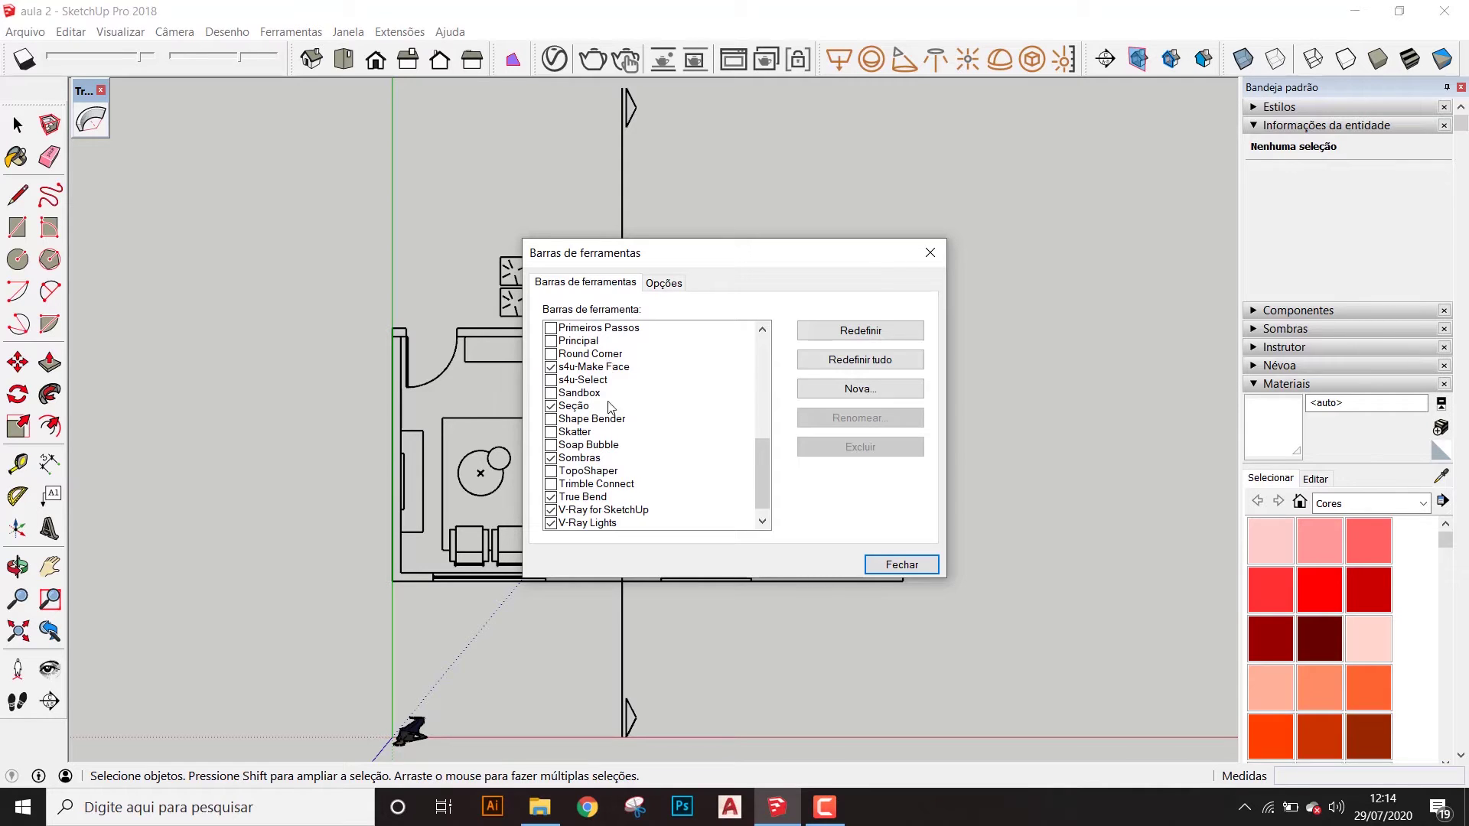
pyautogui.scroll(3, 623, 394)
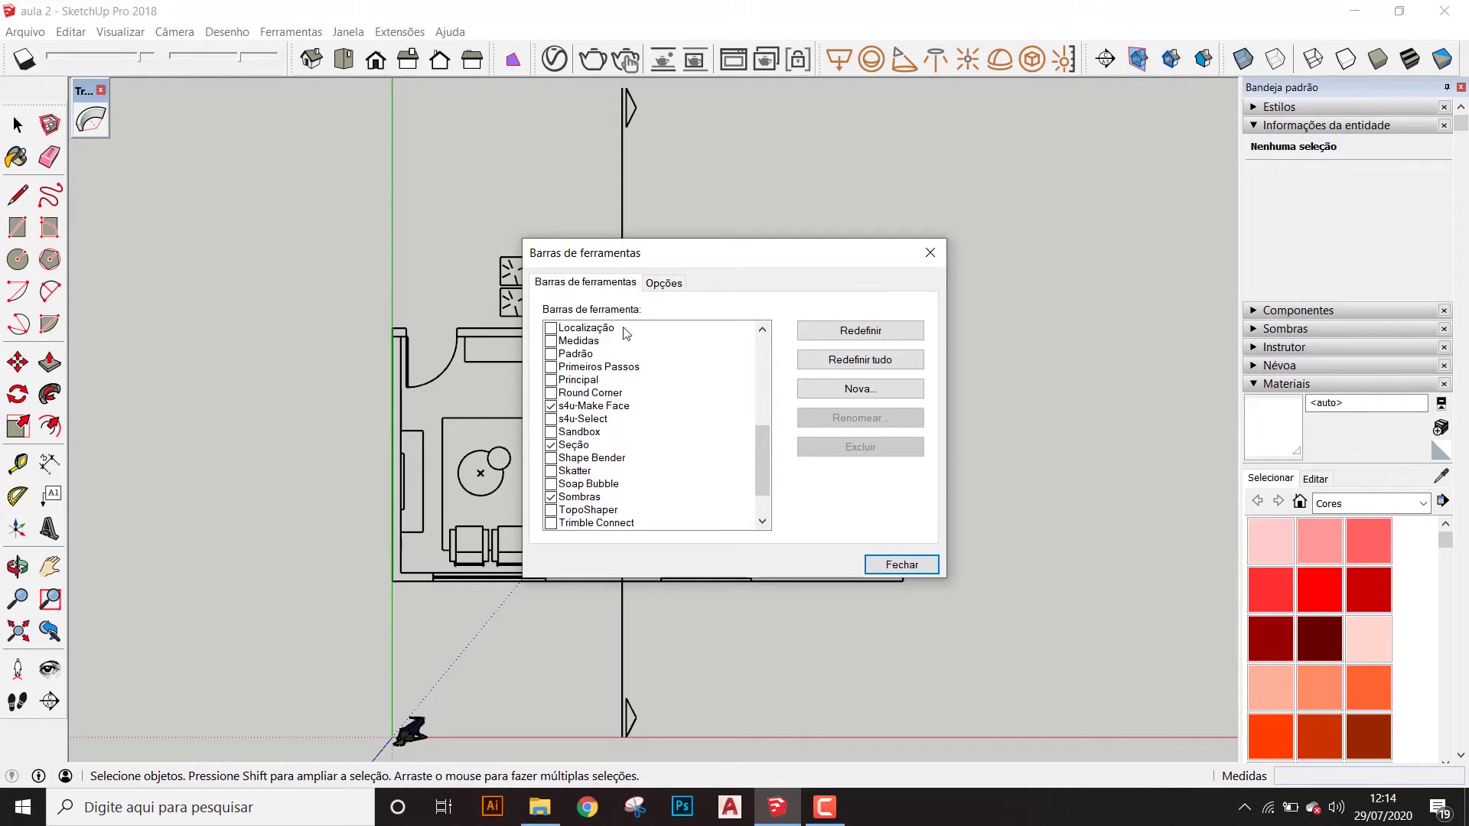
pyautogui.moveTo(765, 459); pyautogui.dragTo(760, 363)
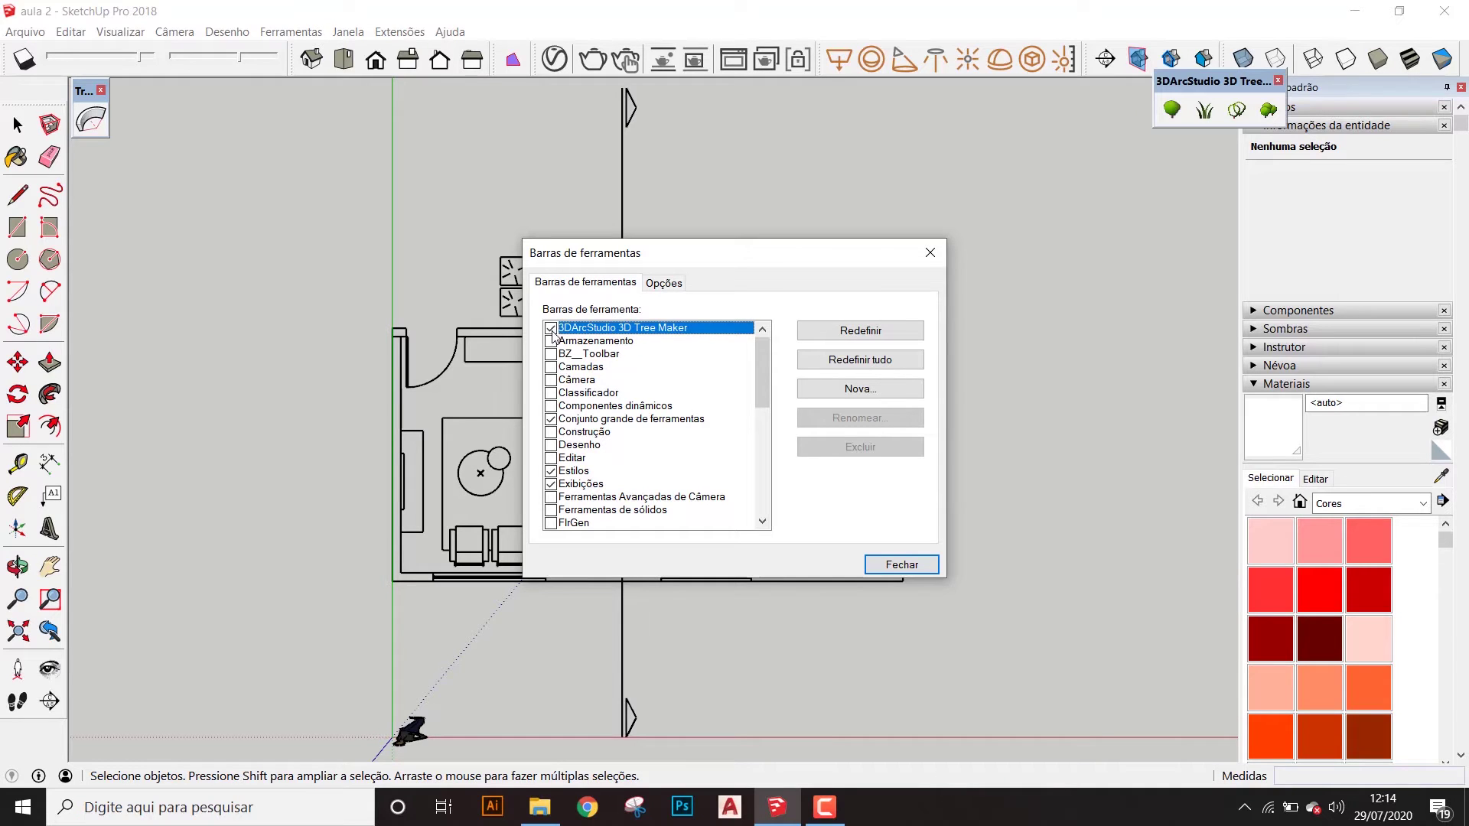
pyautogui.click(887, 564)
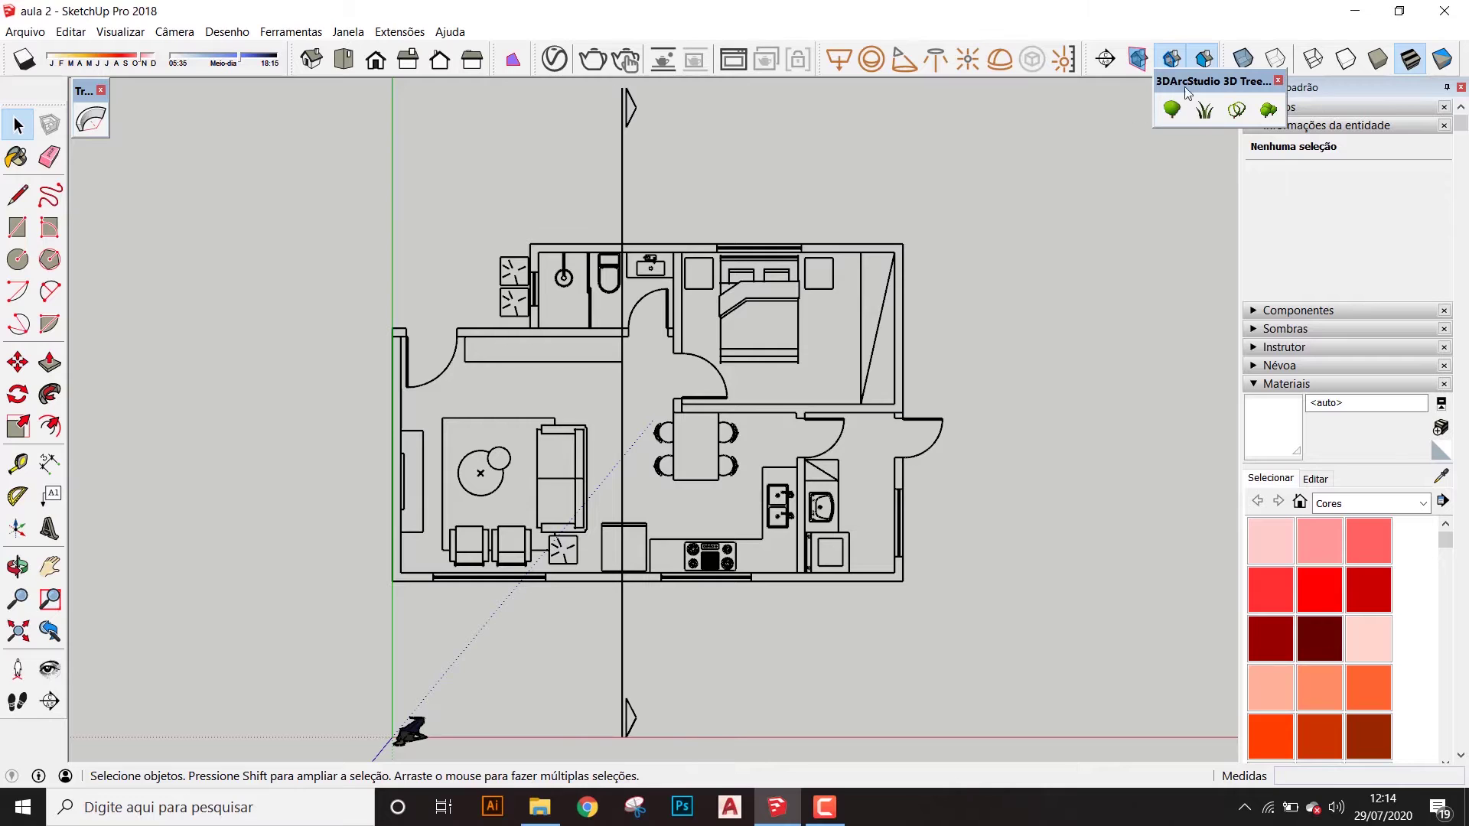
pyautogui.moveTo(1192, 83); pyautogui.dragTo(1225, 156)
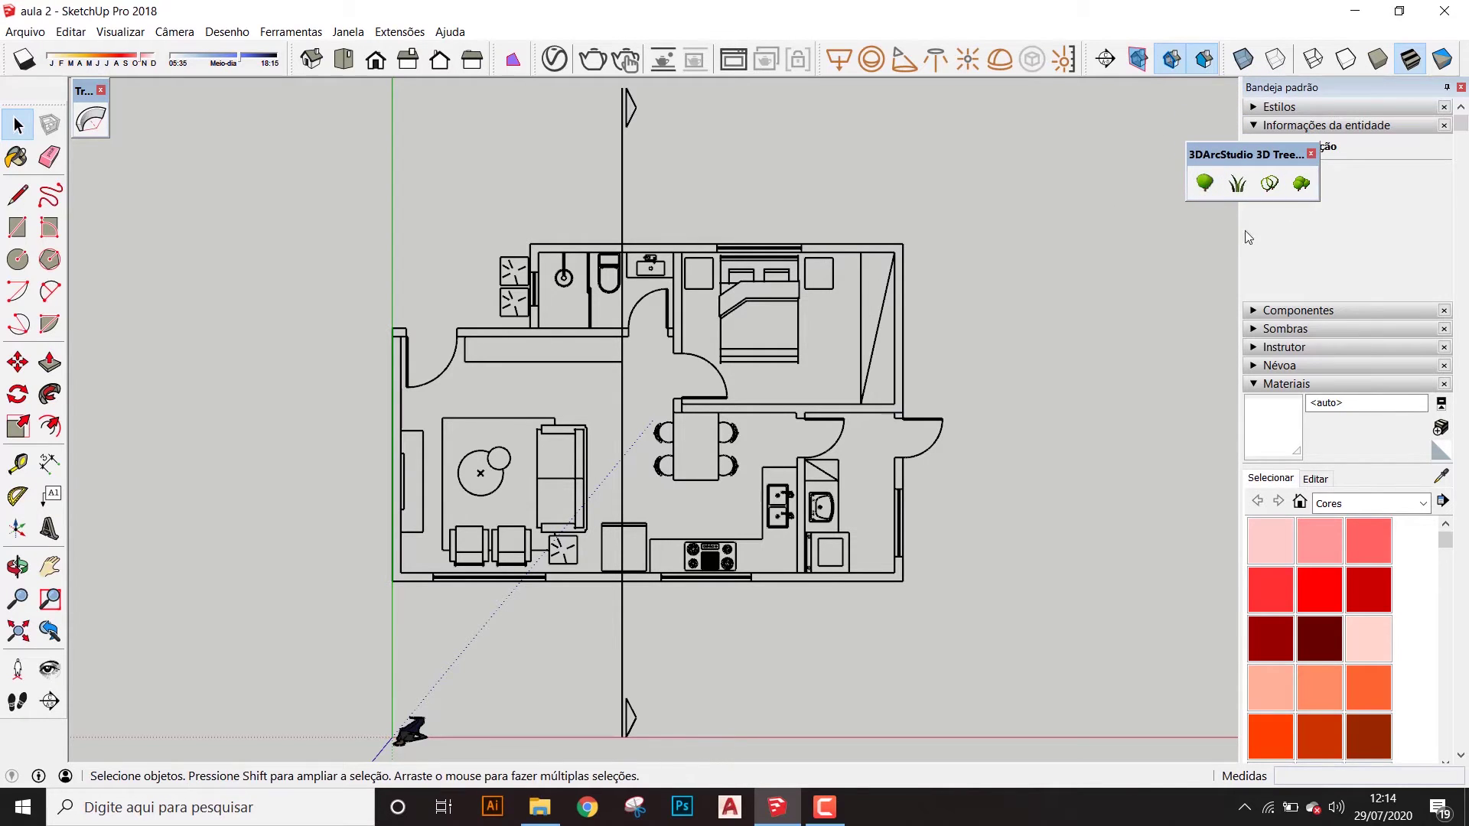
# Place a tree30:Wisteria tree outside the bedroom wall of the floor plan, choosing to place copies of the existing tree
pyautogui.moveTo(1084, 310); pyautogui.dragTo(1143, 215, button='middle')
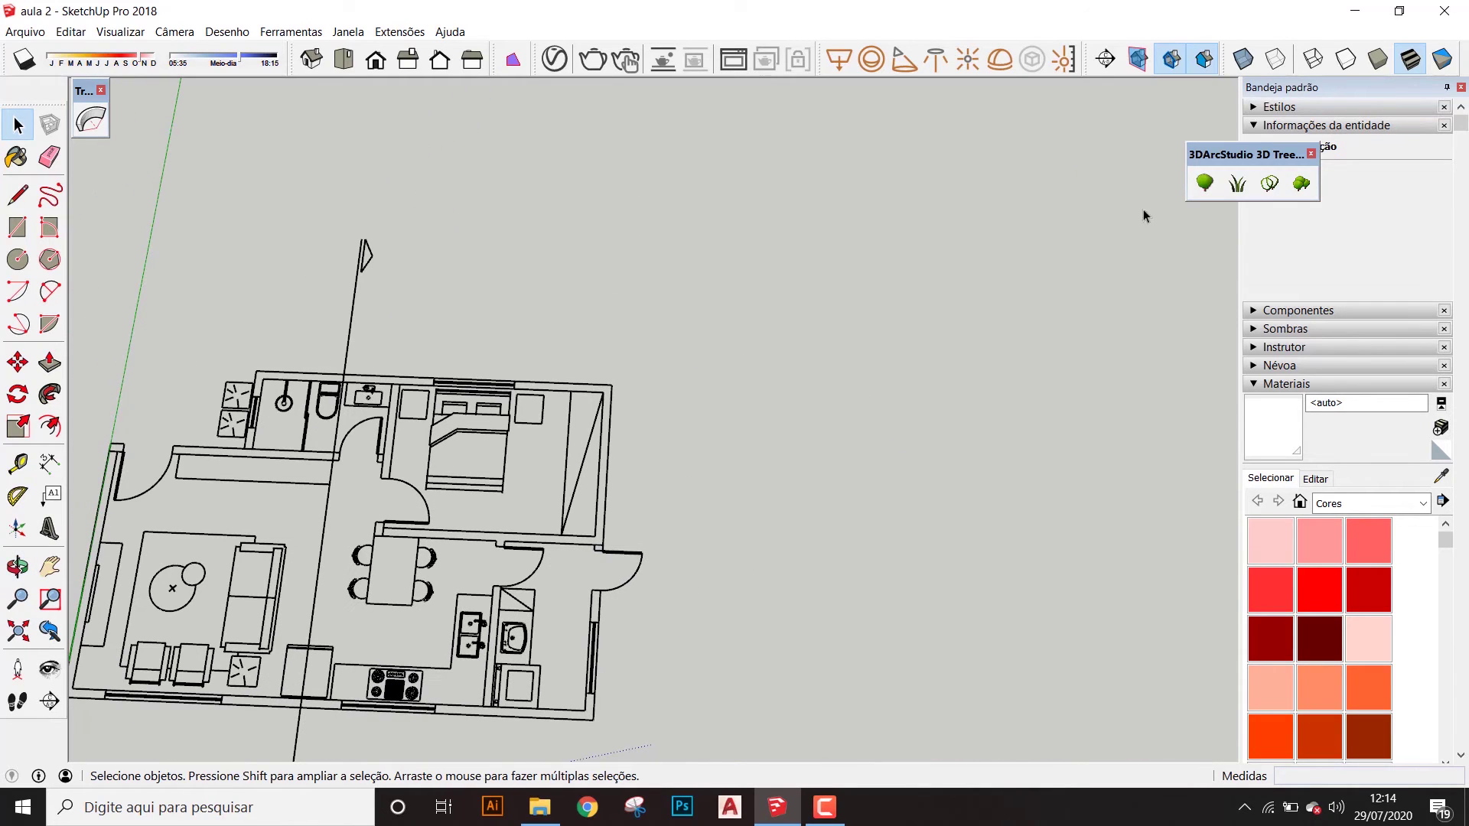
pyautogui.click(1207, 184)
pyautogui.scroll(-1, 493, 299)
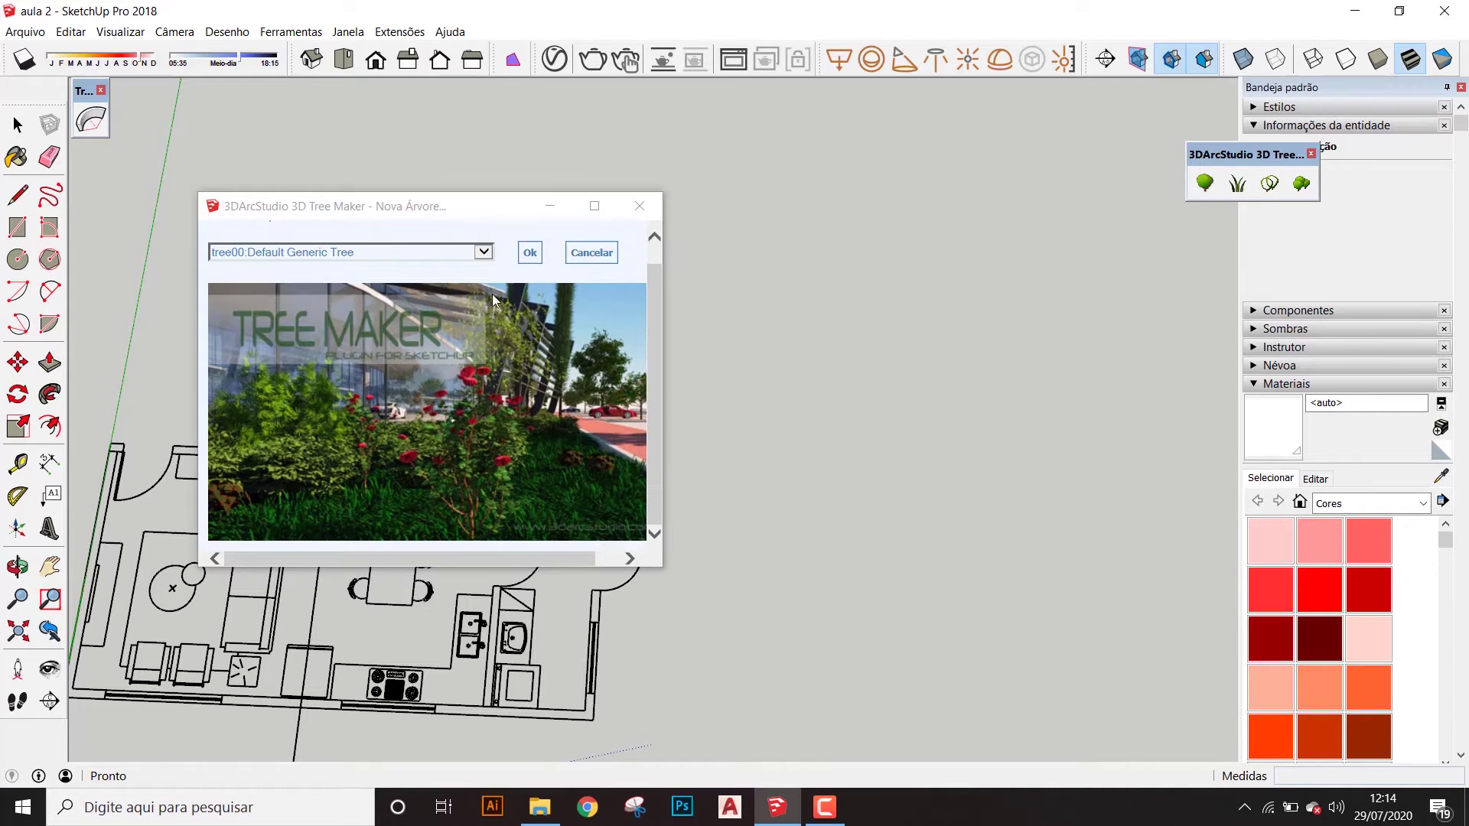
pyautogui.click(484, 252)
pyautogui.click(356, 264)
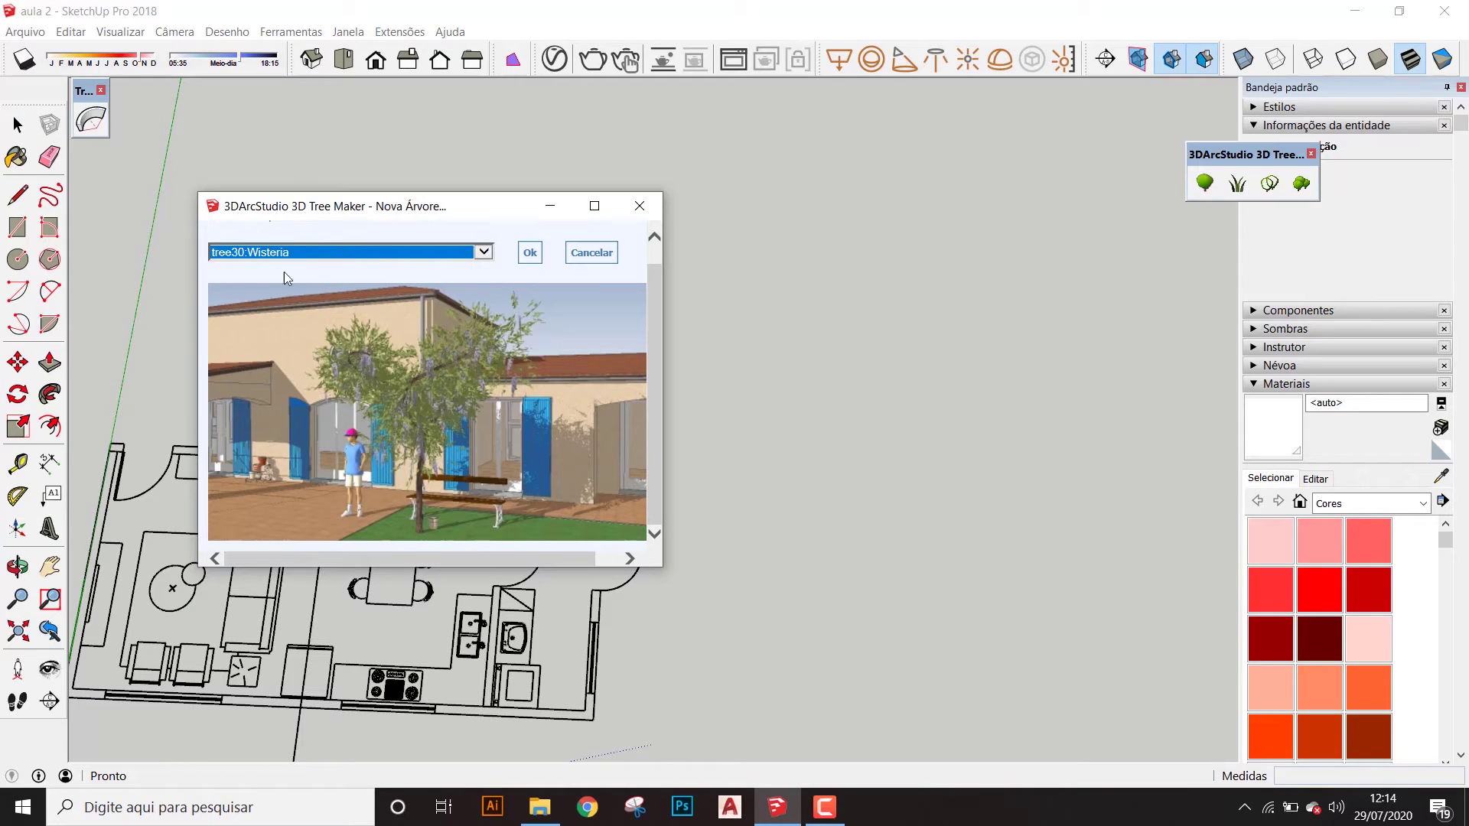
pyautogui.click(529, 253)
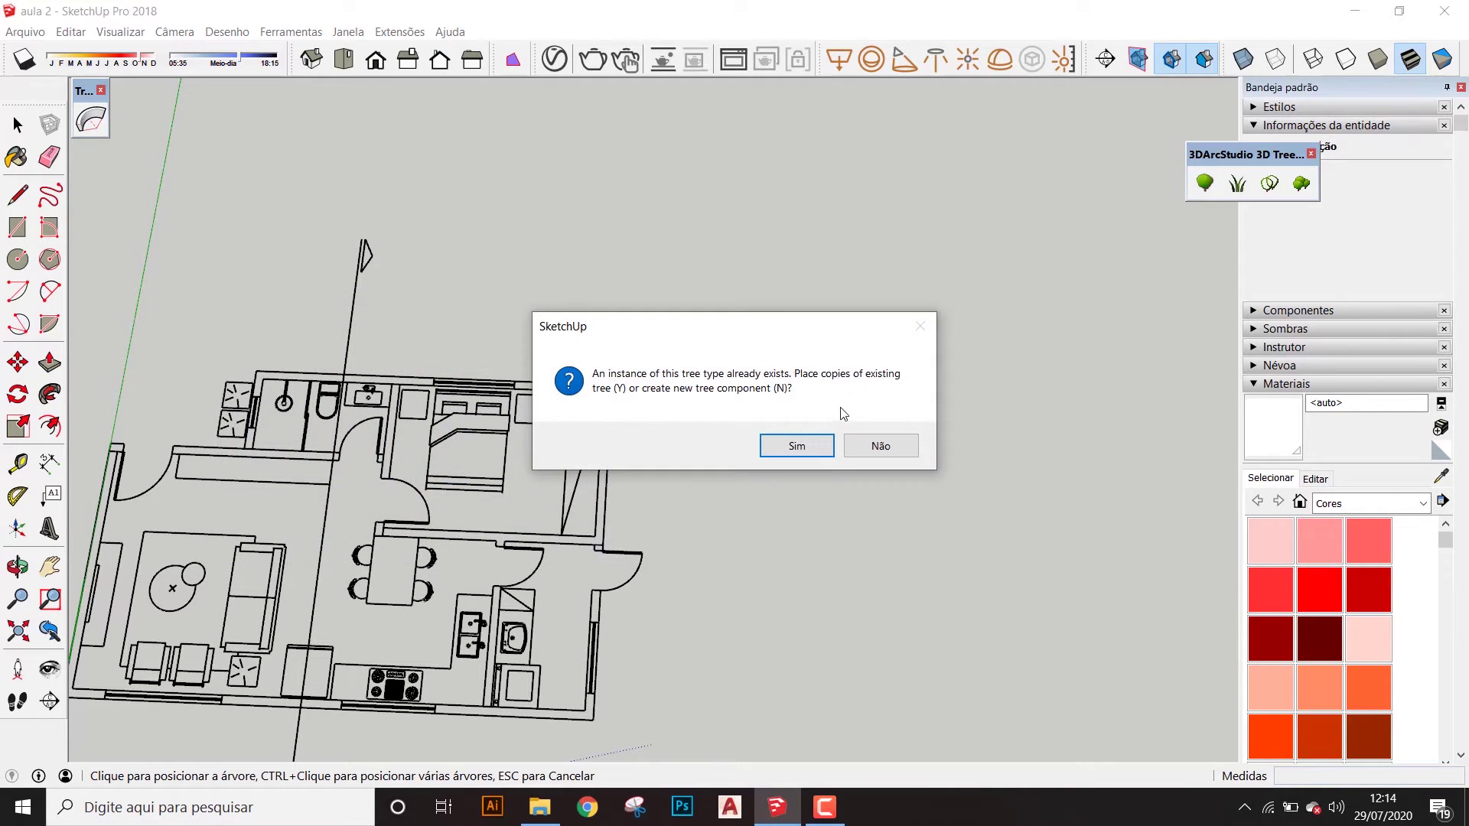
pyautogui.click(796, 445)
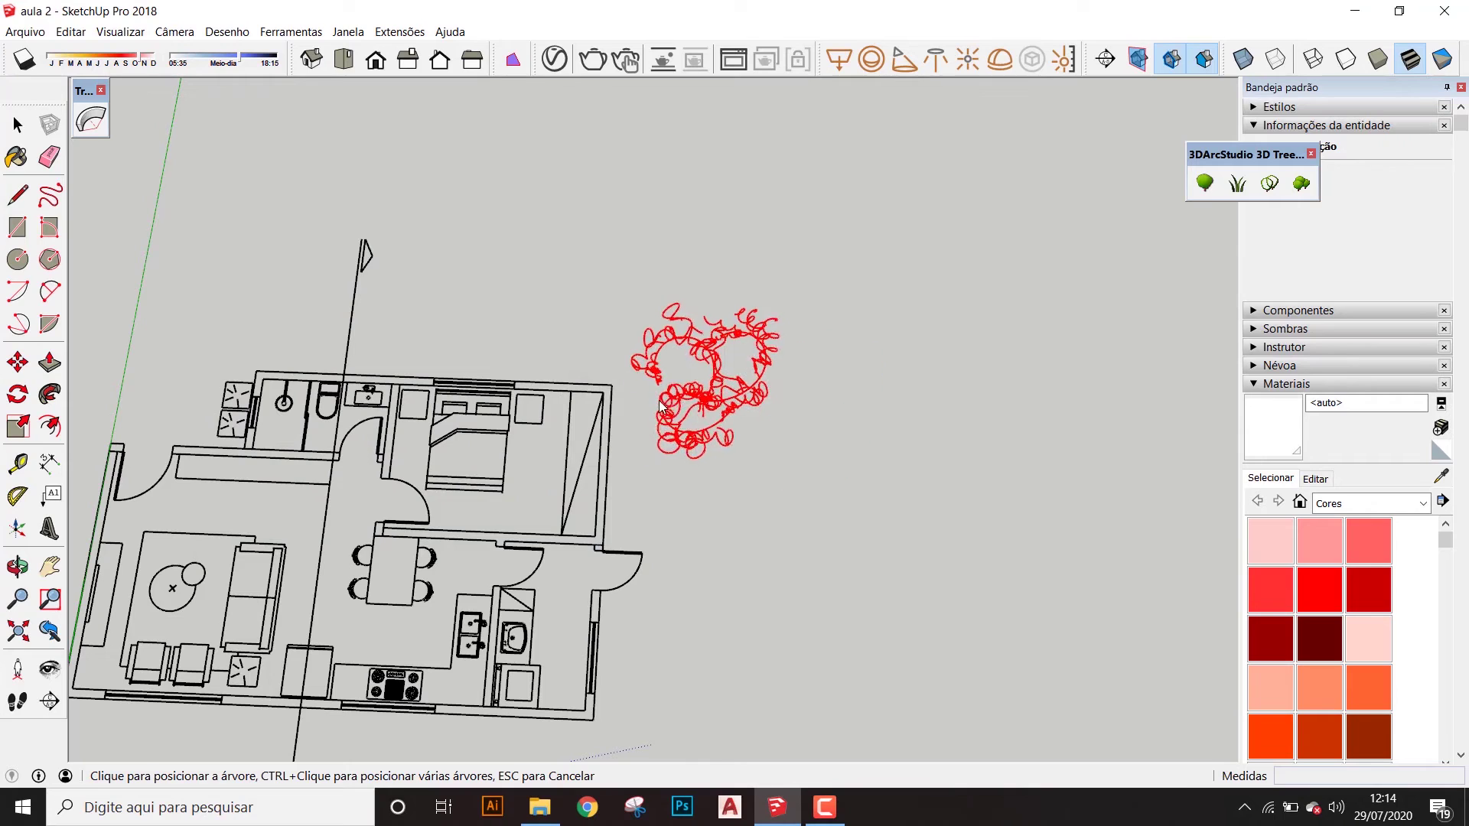
pyautogui.click(744, 377)
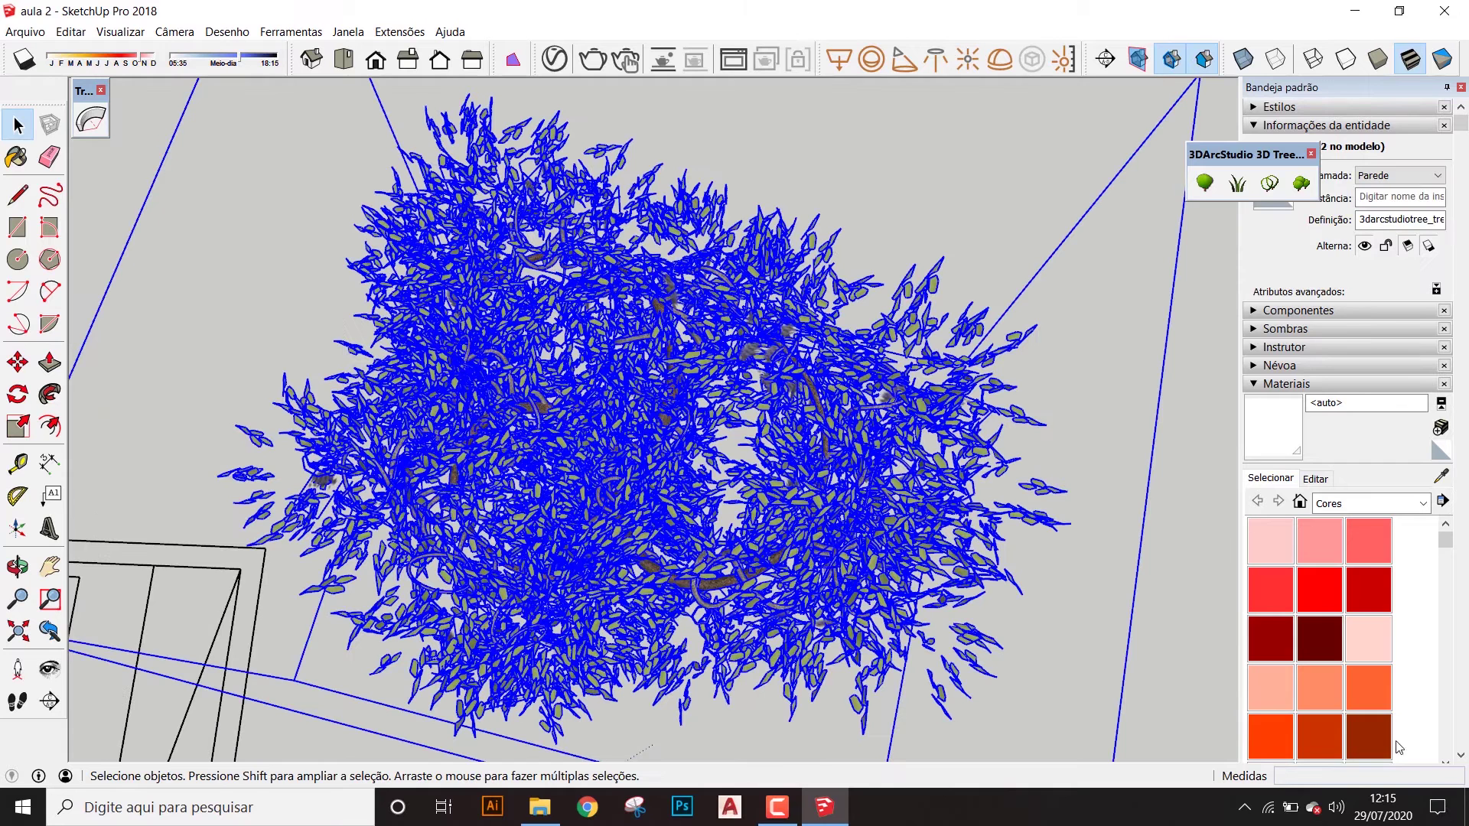
# Examine the placed Wisteria tree's trunk, foliage and bounding box from the side
pyautogui.click(791, 814)
pyautogui.click(791, 814)
pyautogui.scroll(-6, 820, 459)
pyautogui.moveTo(765, 429); pyautogui.dragTo(706, 221, button='middle')
pyautogui.scroll(-5, 741, 428)
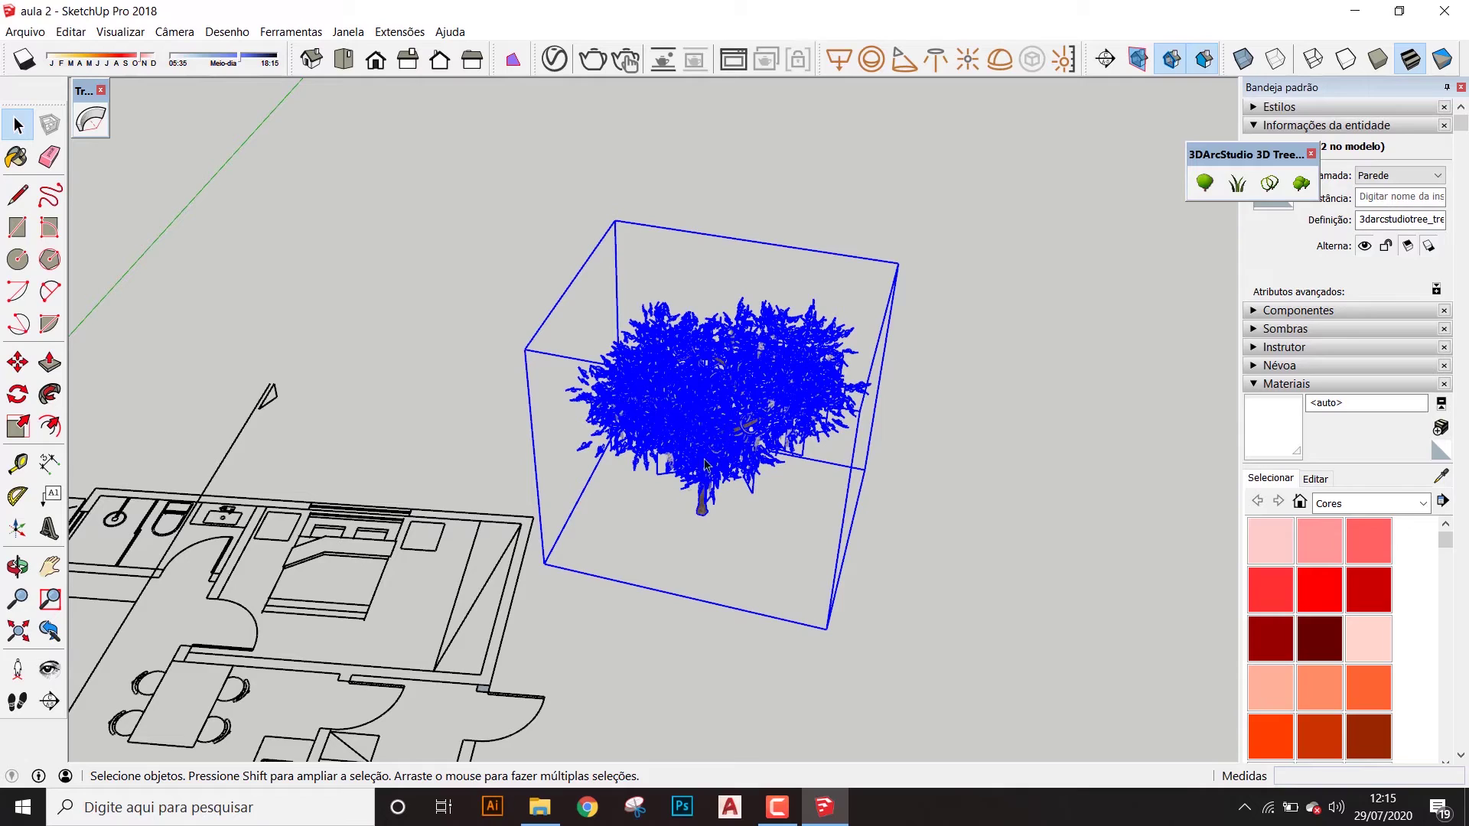
pyautogui.moveTo(633, 463); pyautogui.dragTo(718, 447, button='middle')
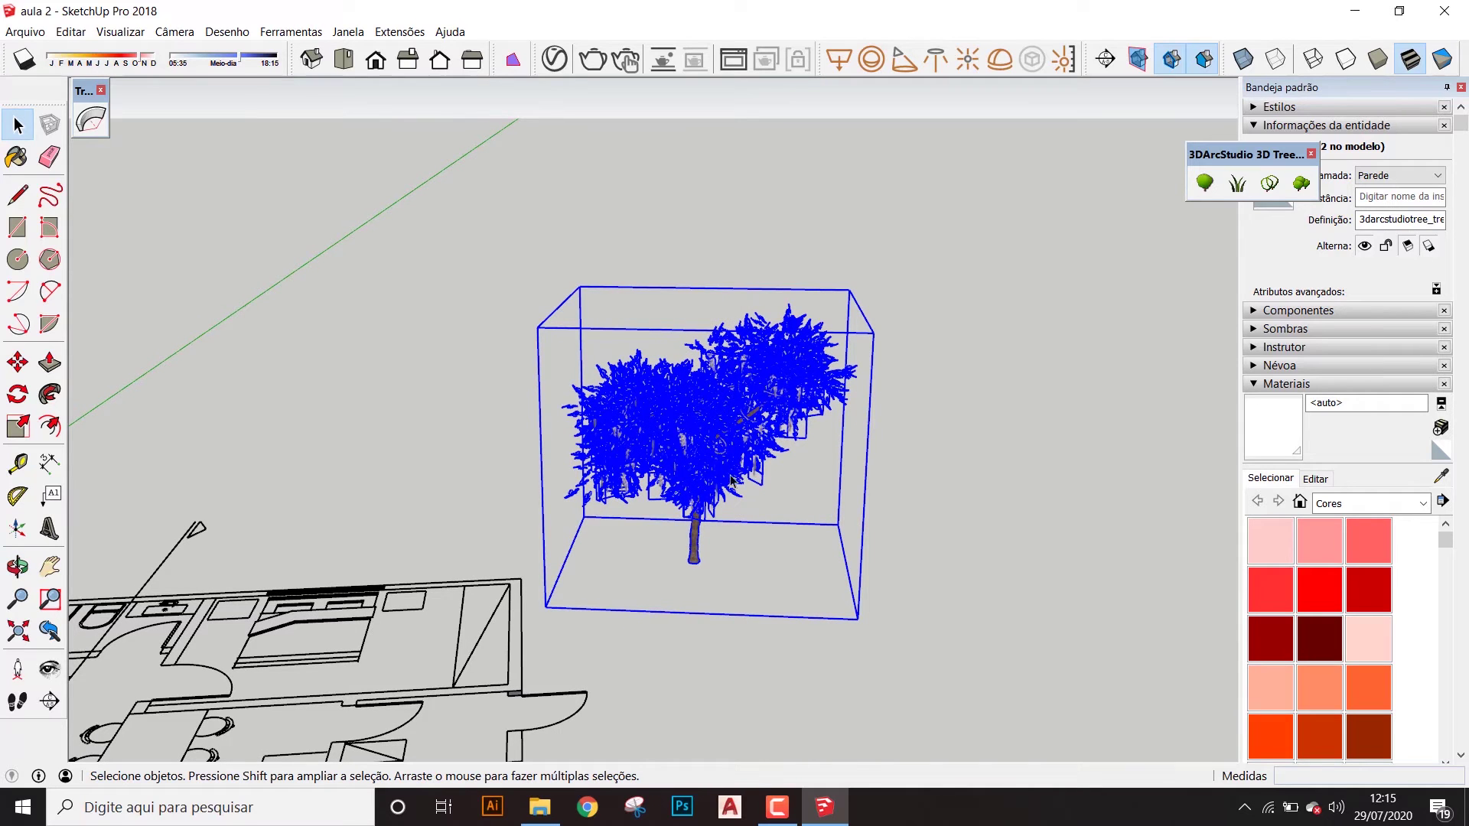
pyautogui.moveTo(753, 434); pyautogui.dragTo(729, 464, button='middle')
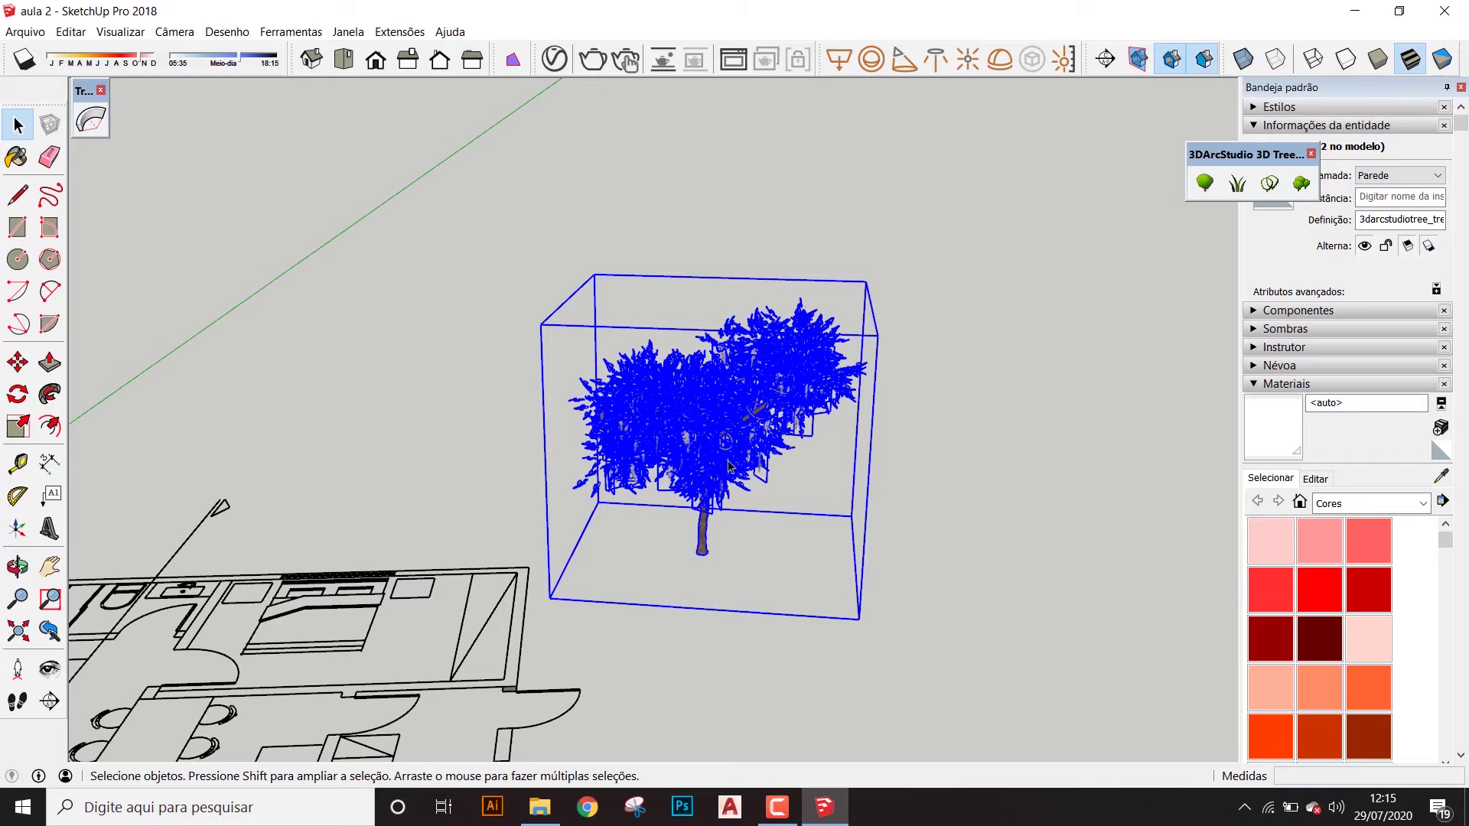
pyautogui.scroll(2, 647, 478)
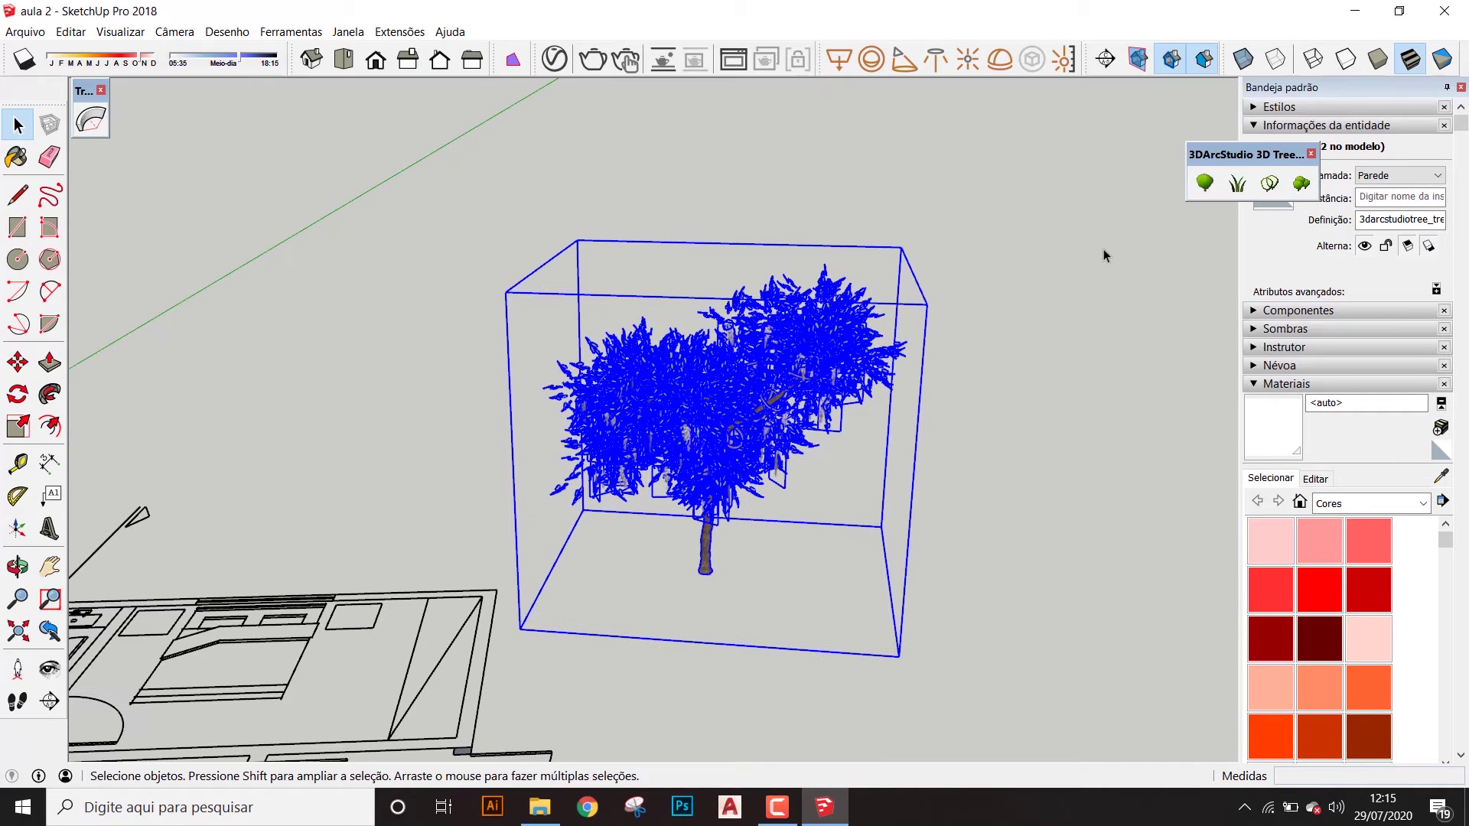
# Switch the Wisteria tree to its simplified skeleton representation and inspect it beside the floor plan
pyautogui.click(1270, 184)
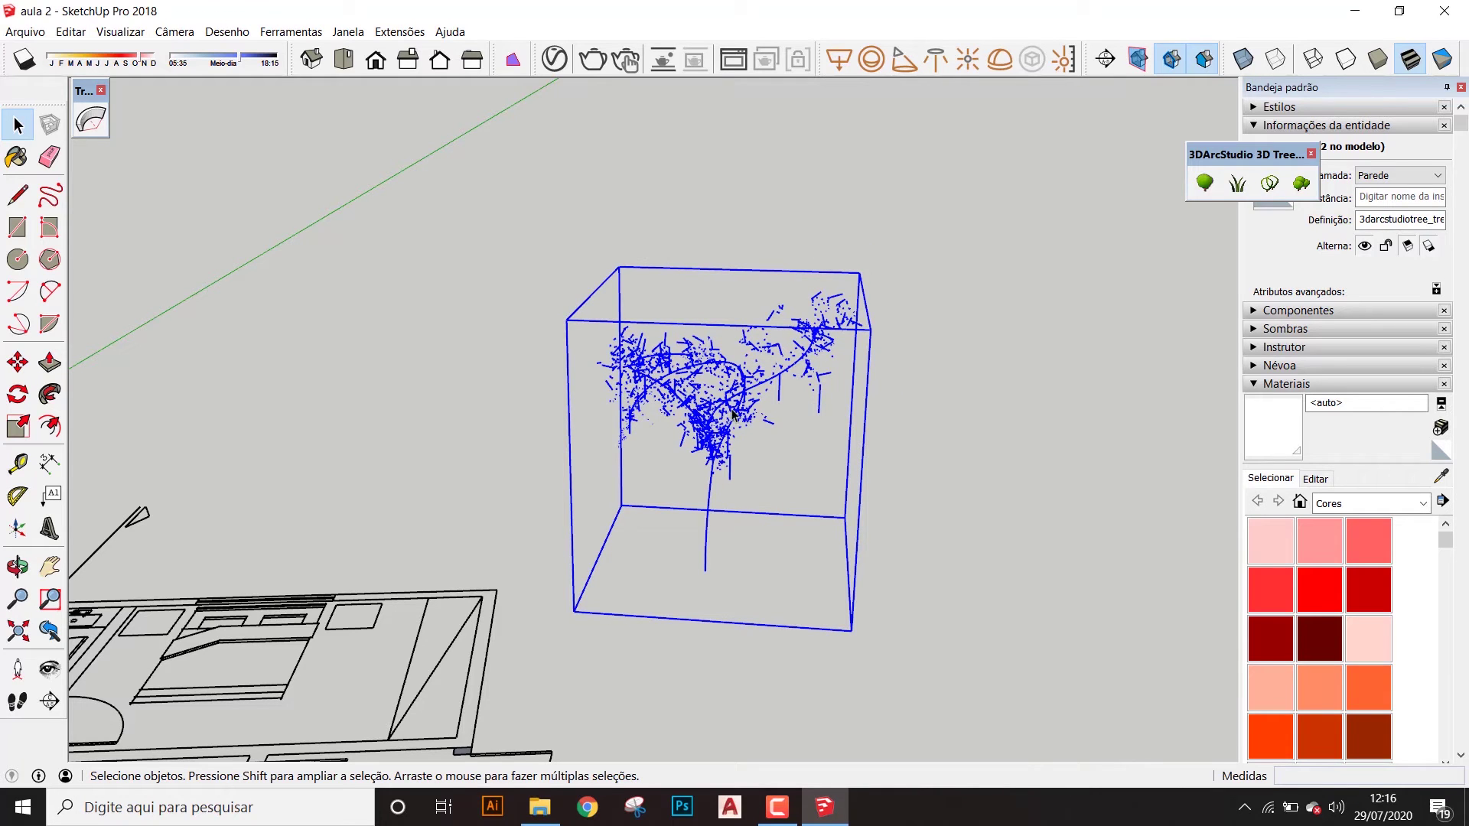
pyautogui.click(958, 443)
pyautogui.moveTo(773, 541); pyautogui.dragTo(633, 570, button='middle')
pyautogui.scroll(5, 869, 442)
pyautogui.scroll(-5, 819, 442)
pyautogui.scroll(8, 822, 463)
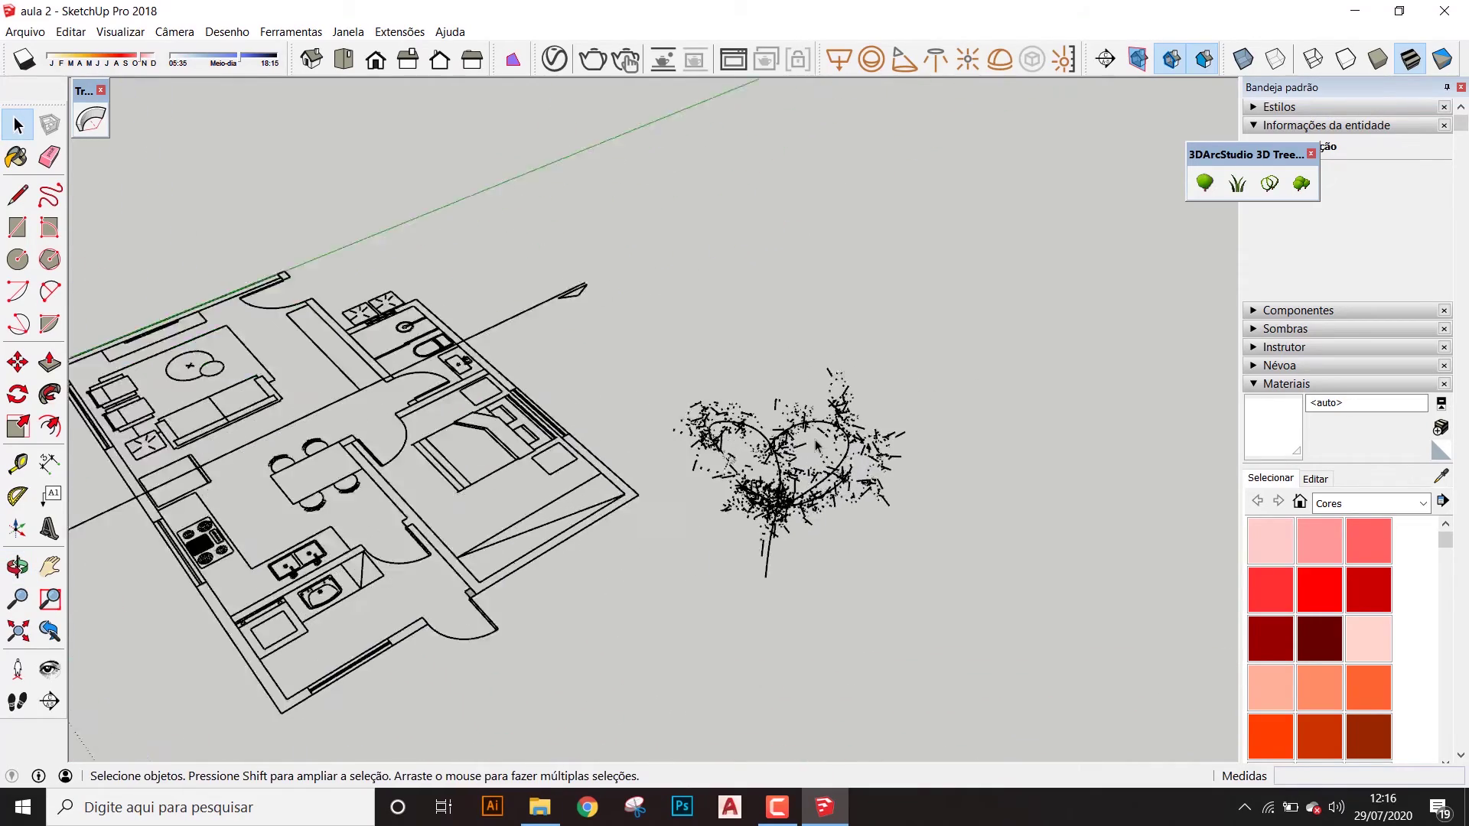
pyautogui.scroll(-10, 834, 480)
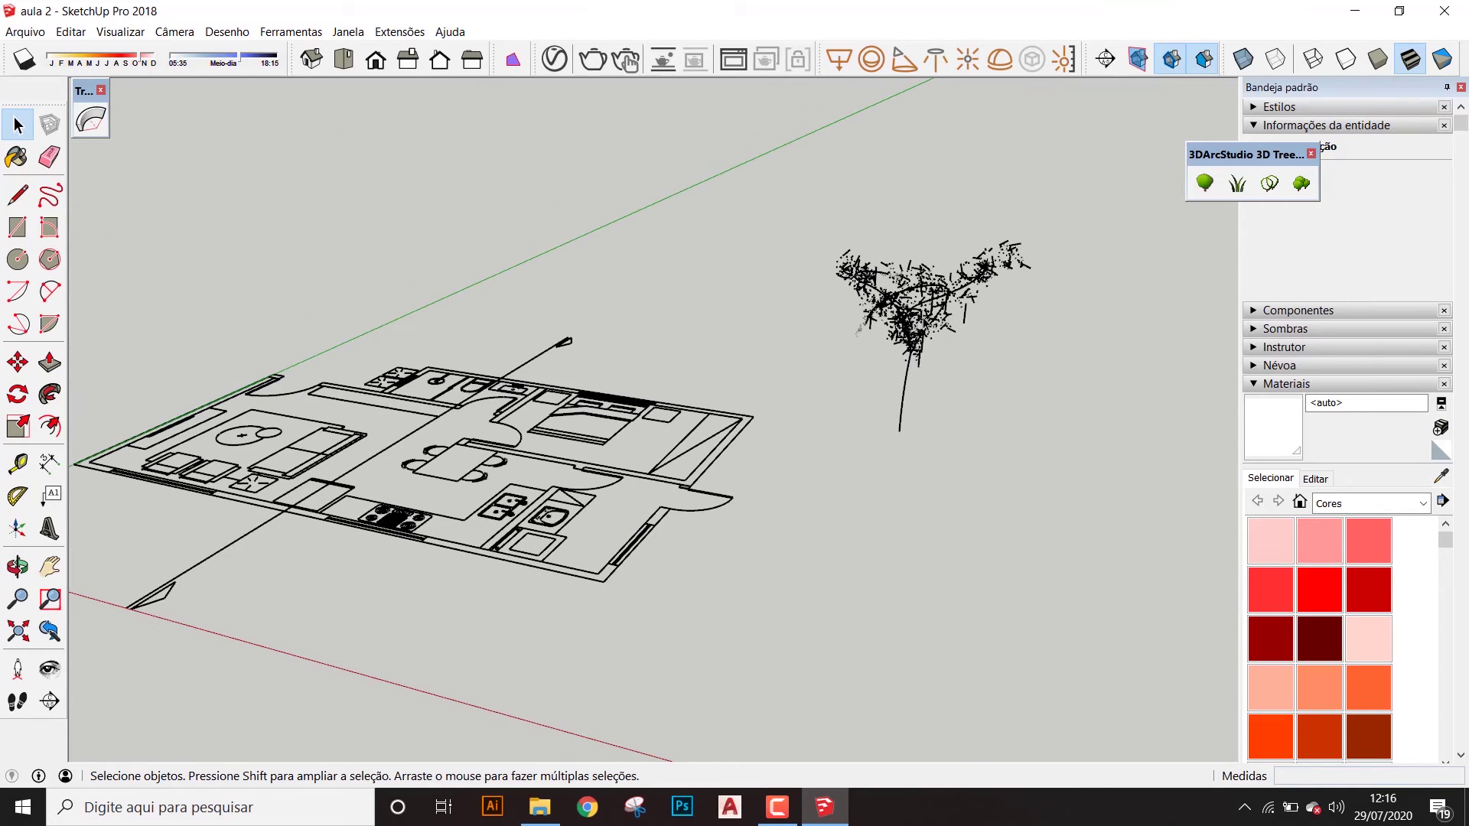
pyautogui.moveTo(876, 355); pyautogui.dragTo(1004, 302, button='middle')
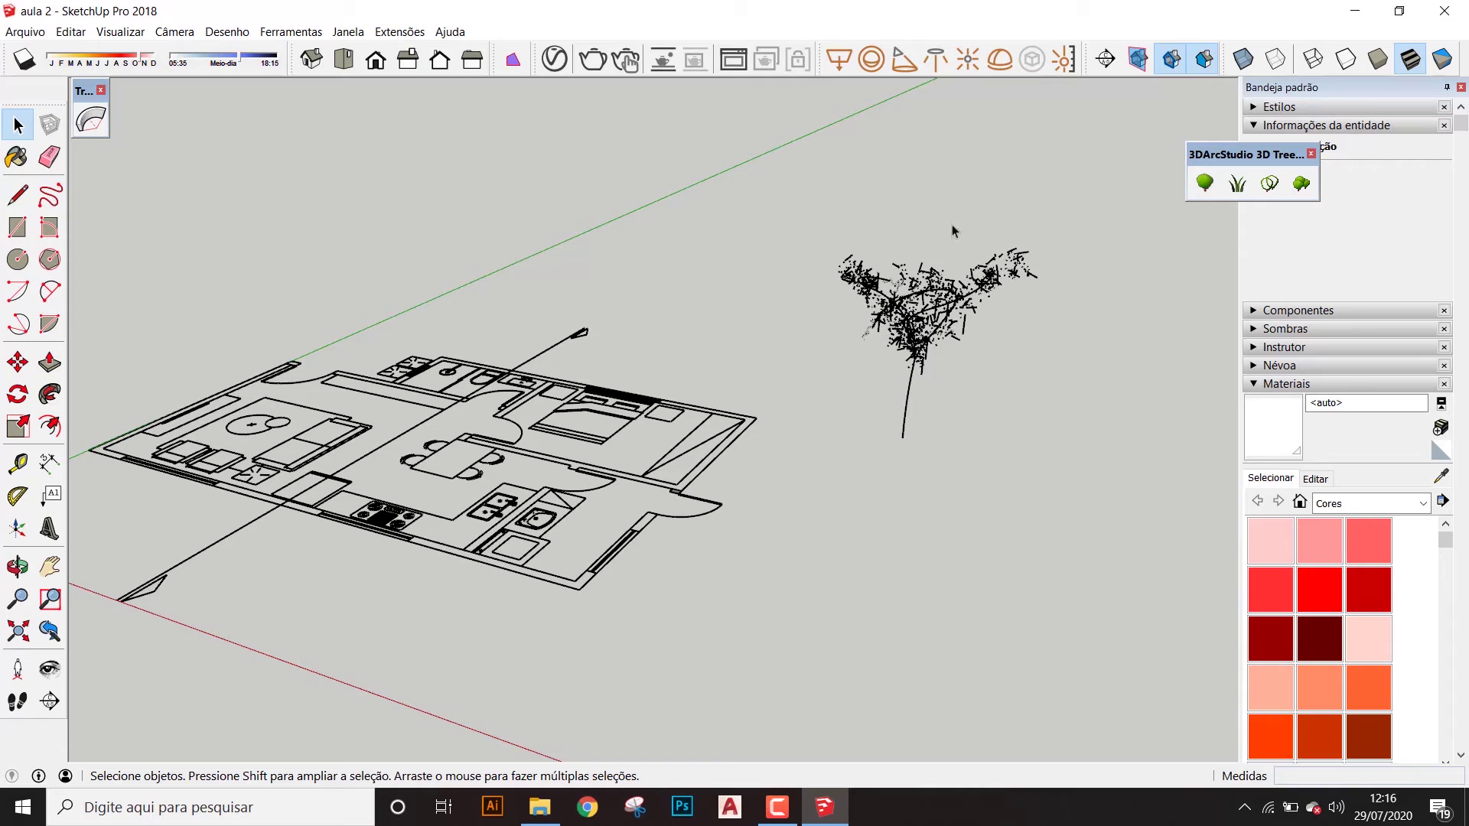
pyautogui.scroll(1, 1036, 277)
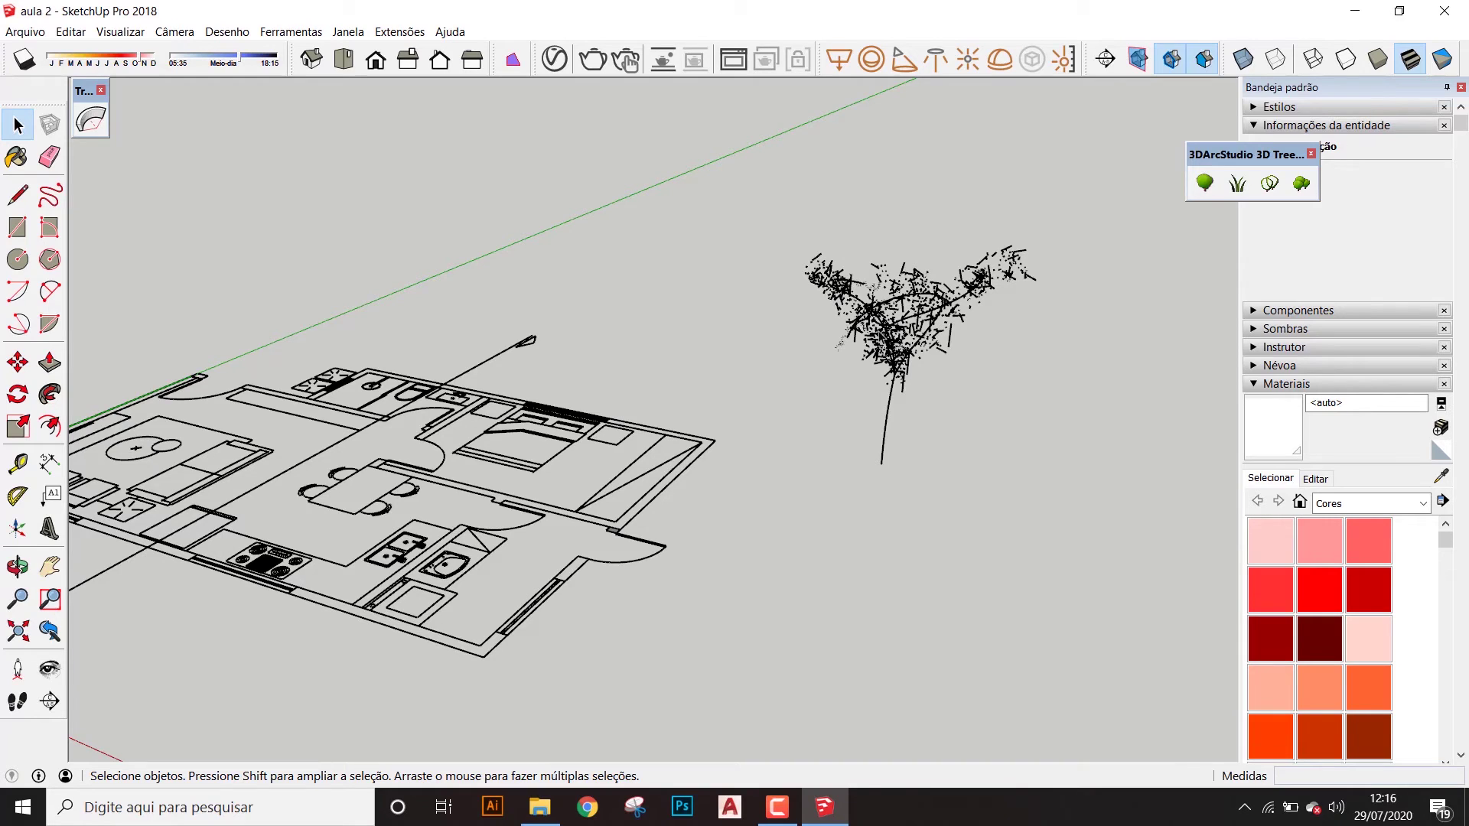
# Delete both Wisteria trees, the one outside the bedroom and the one at the origin
pyautogui.moveTo(860, 375); pyautogui.dragTo(748, 339, button='middle')
pyautogui.moveTo(671, 364); pyautogui.dragTo(967, 465, button='middle')
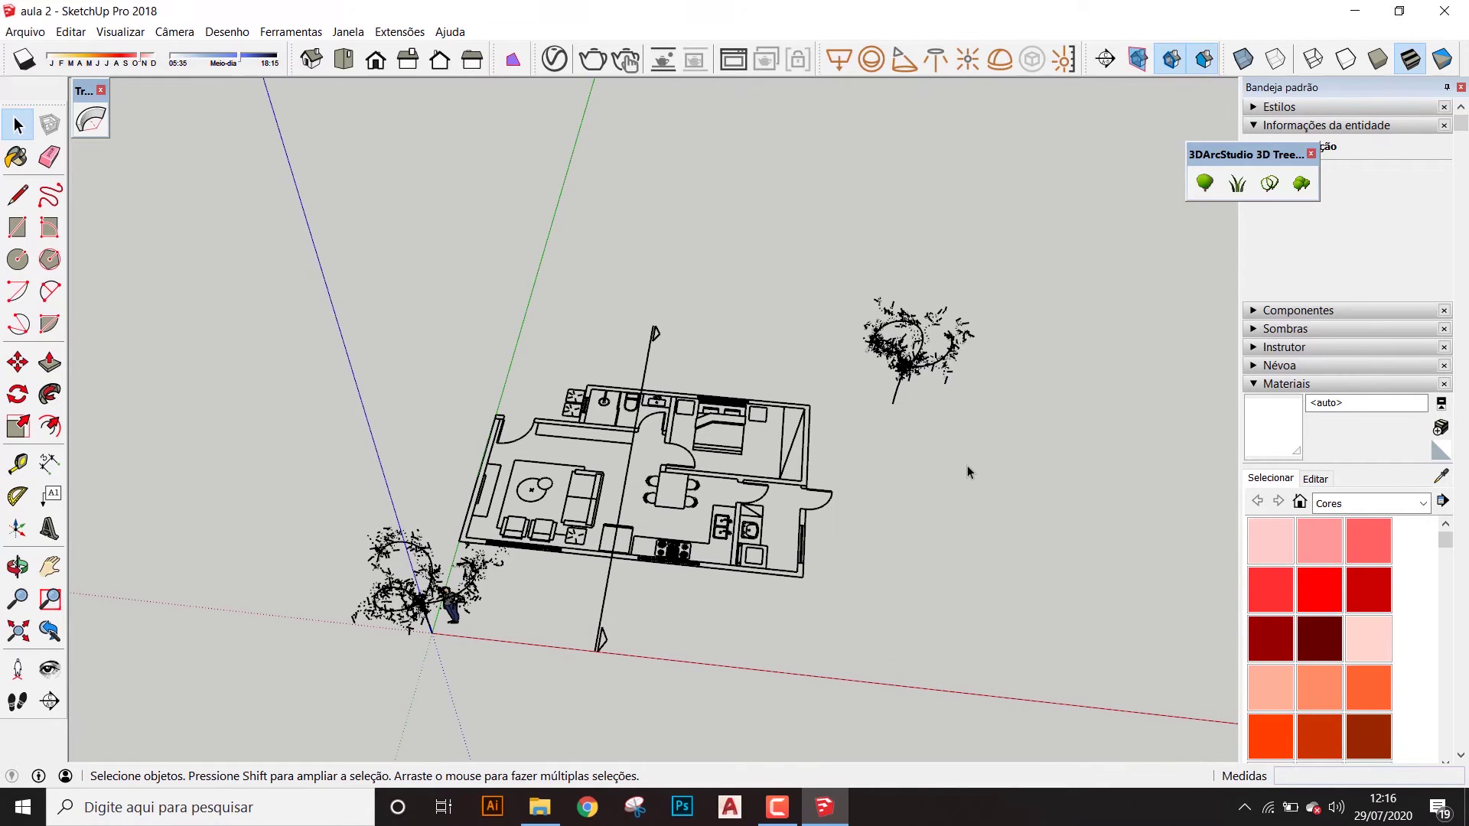
pyautogui.click(876, 269)
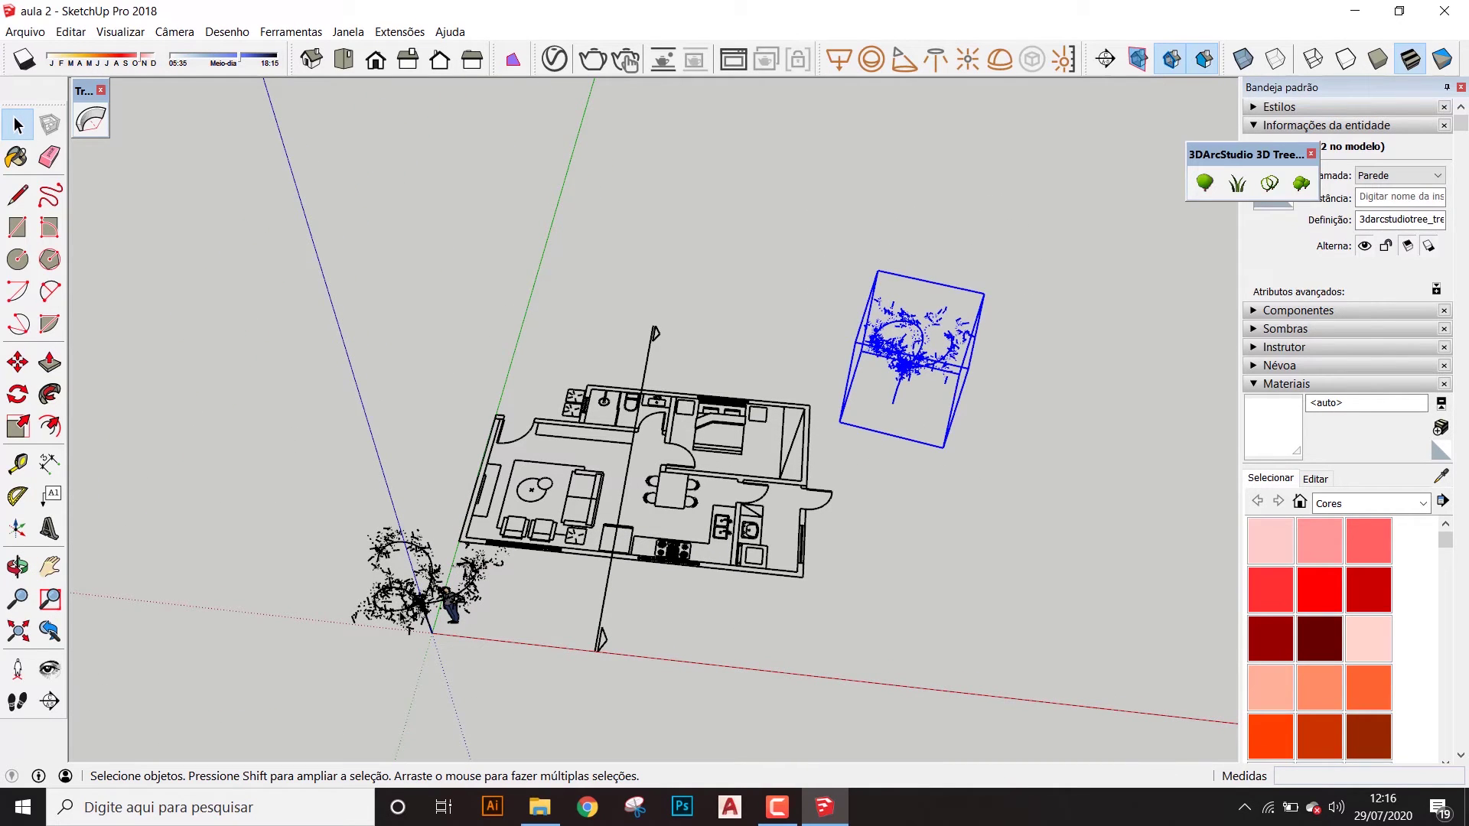
pyautogui.keyDown('shift'); pyautogui.click(419, 604); pyautogui.keyUp('shift')
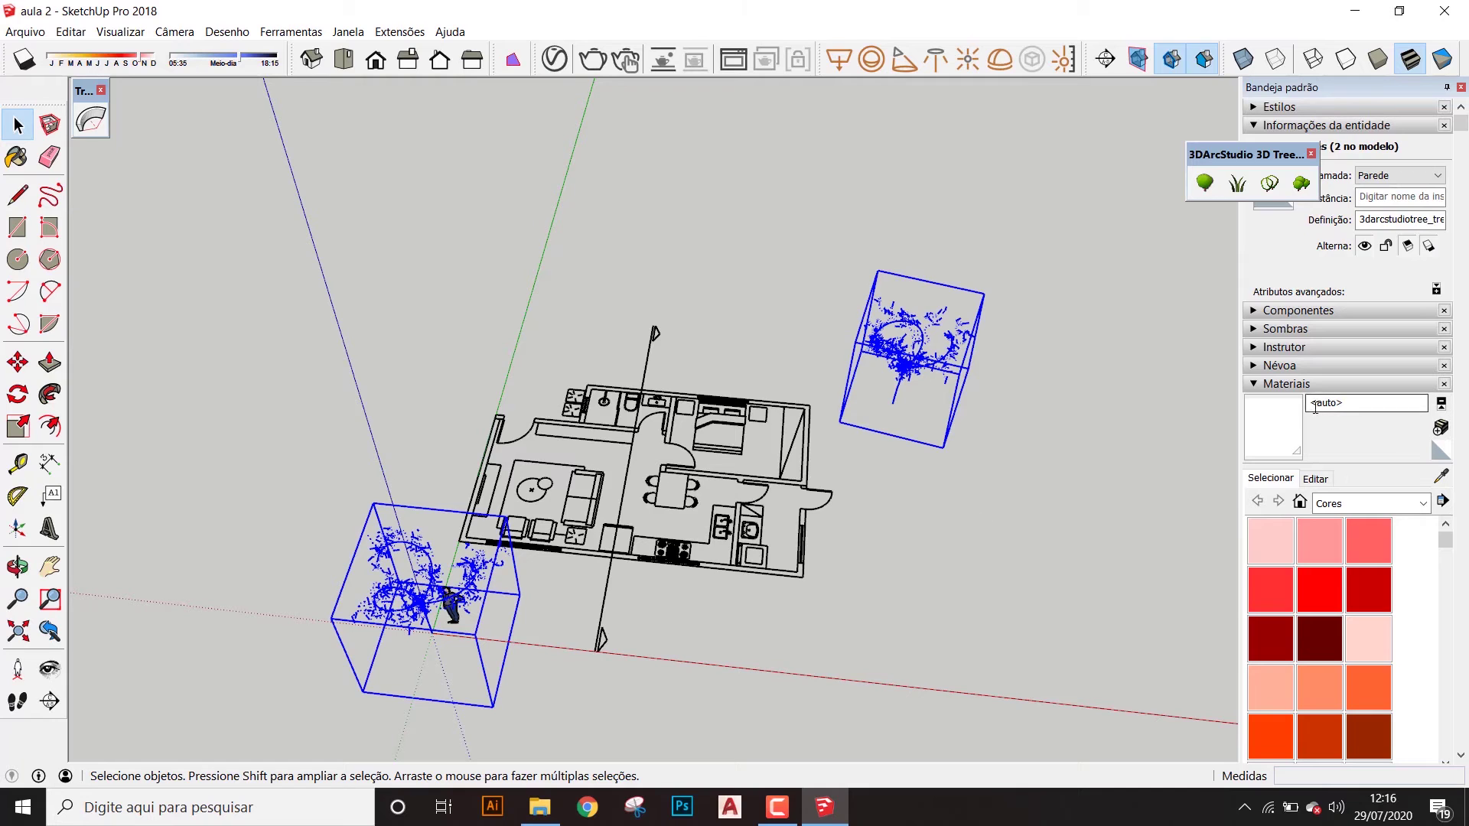
pyautogui.press('Delete')
pyautogui.moveTo(534, 478); pyautogui.dragTo(582, 429, button='middle')
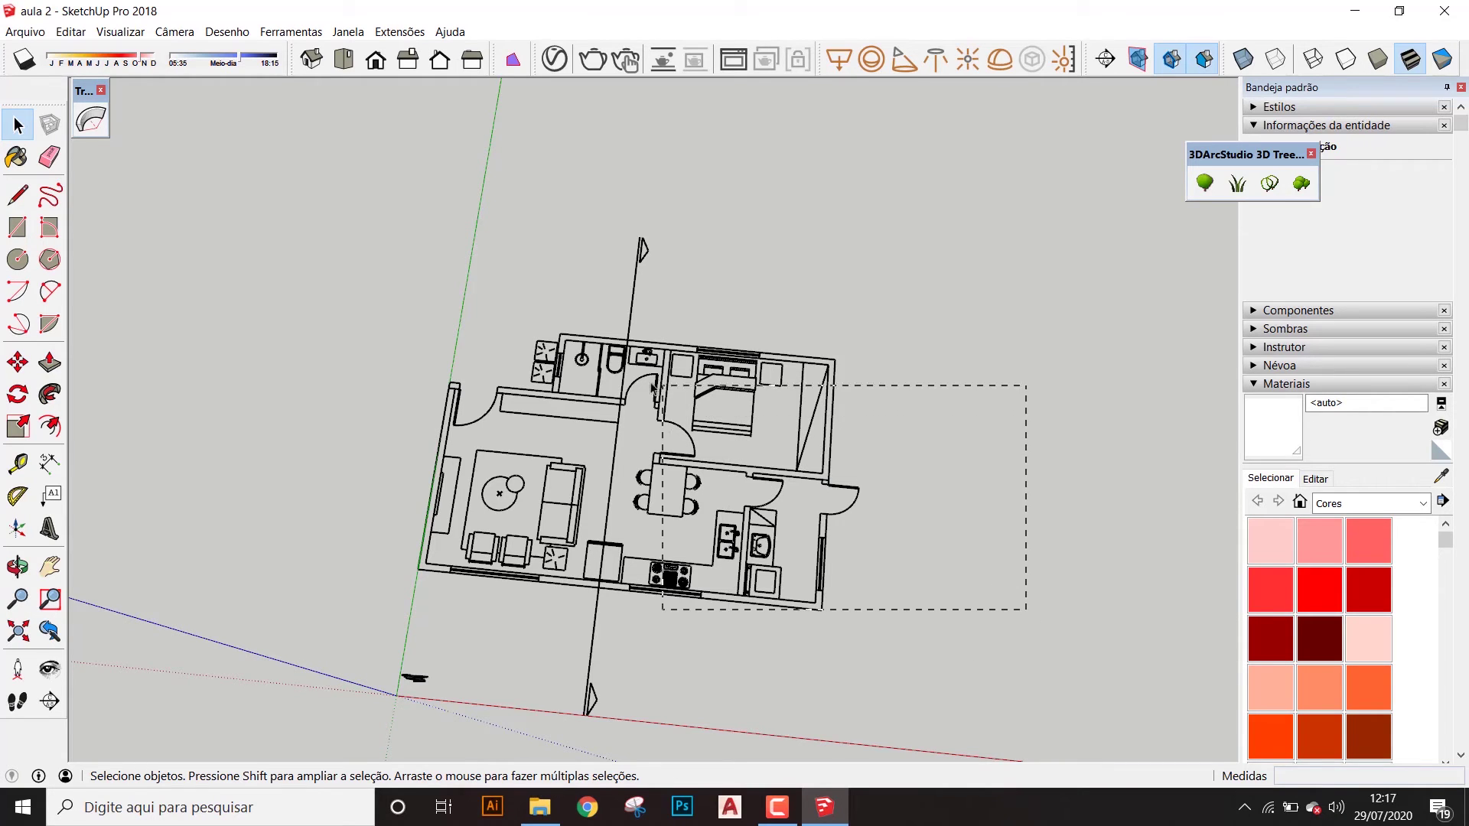
pyautogui.moveTo(652, 387); pyautogui.dragTo(619, 368)
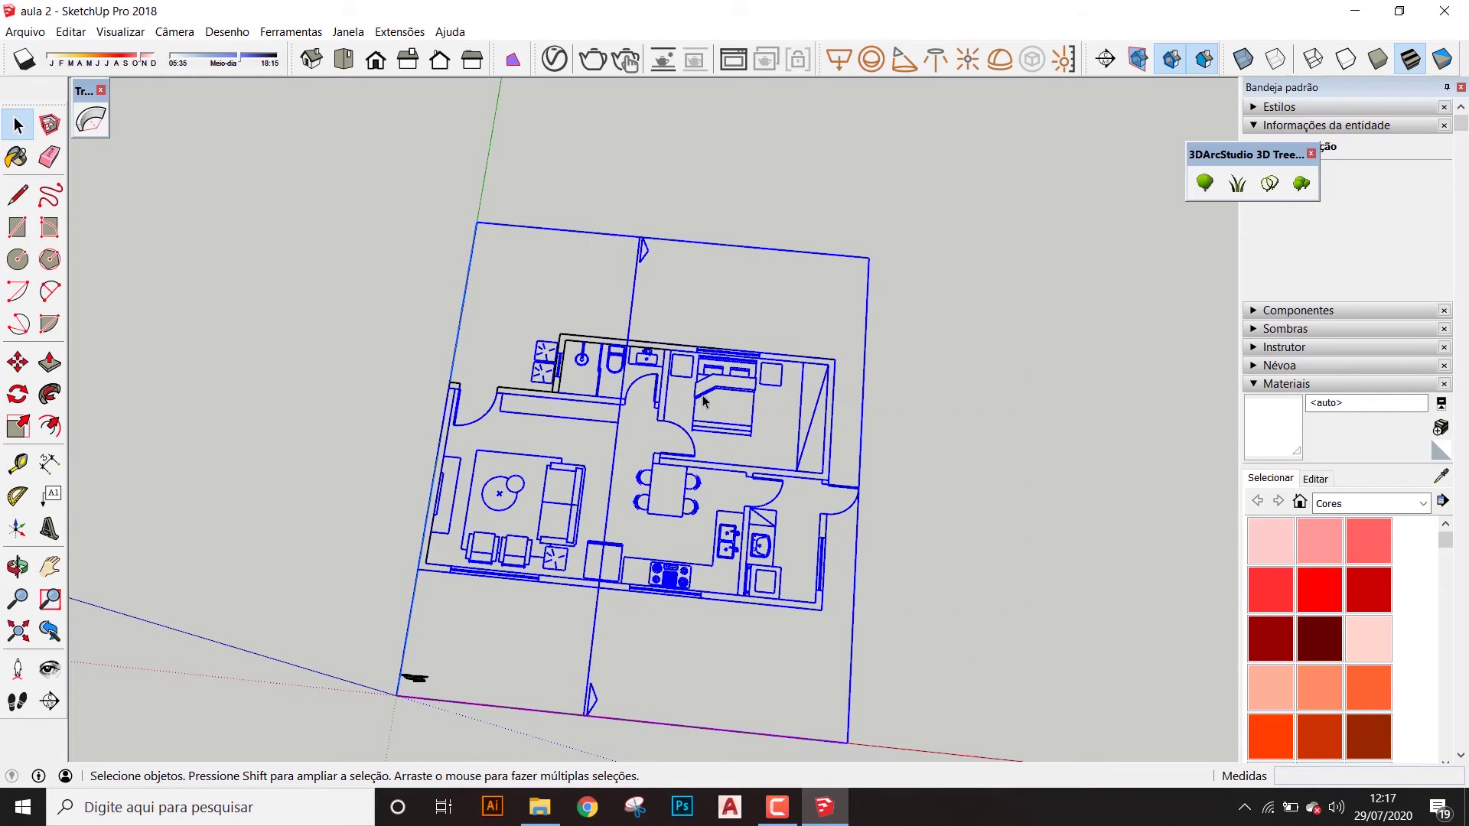
pyautogui.click(968, 427)
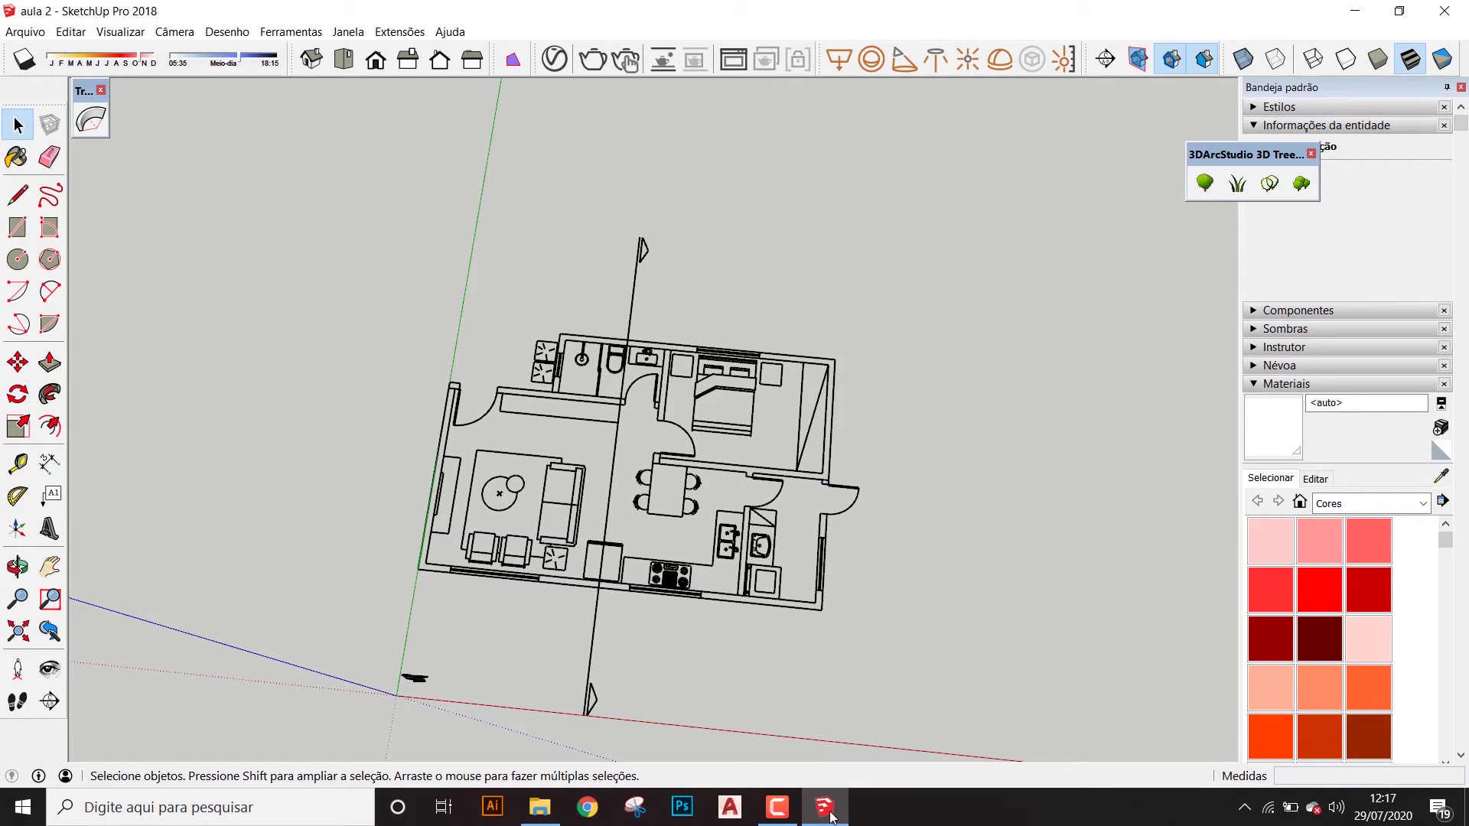
# Select the entire floor plan and generate faces on its walls with the face-making extension
pyautogui.moveTo(607, 477)
pyautogui.mouseDown(button='middle')
pyautogui.moveTo(648, 508)
pyautogui.moveTo(596, 464)
pyautogui.mouseUp(button='middle')
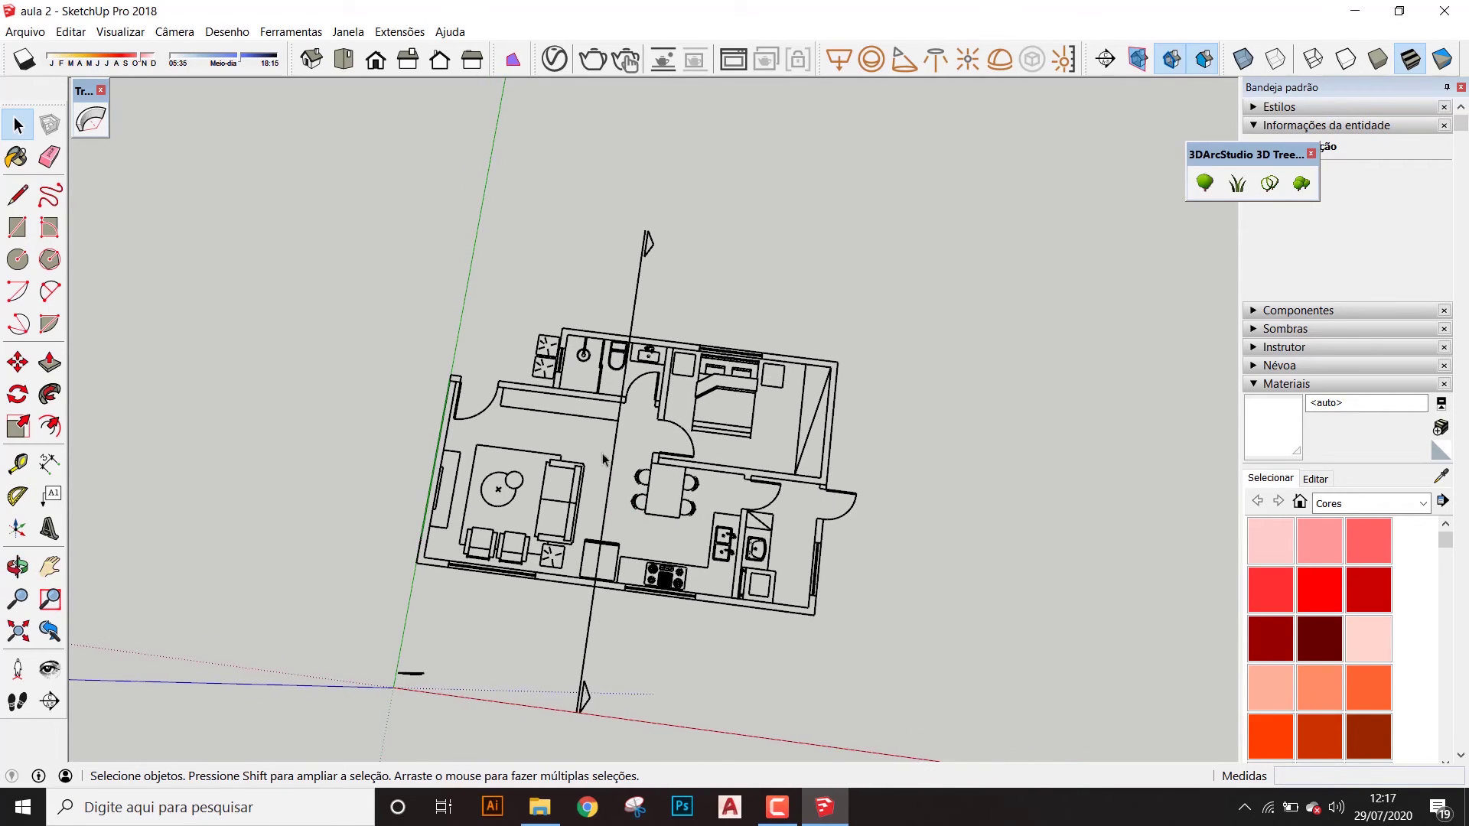
pyautogui.scroll(1, 596, 463)
pyautogui.moveTo(481, 289); pyautogui.dragTo(370, 510, button='middle')
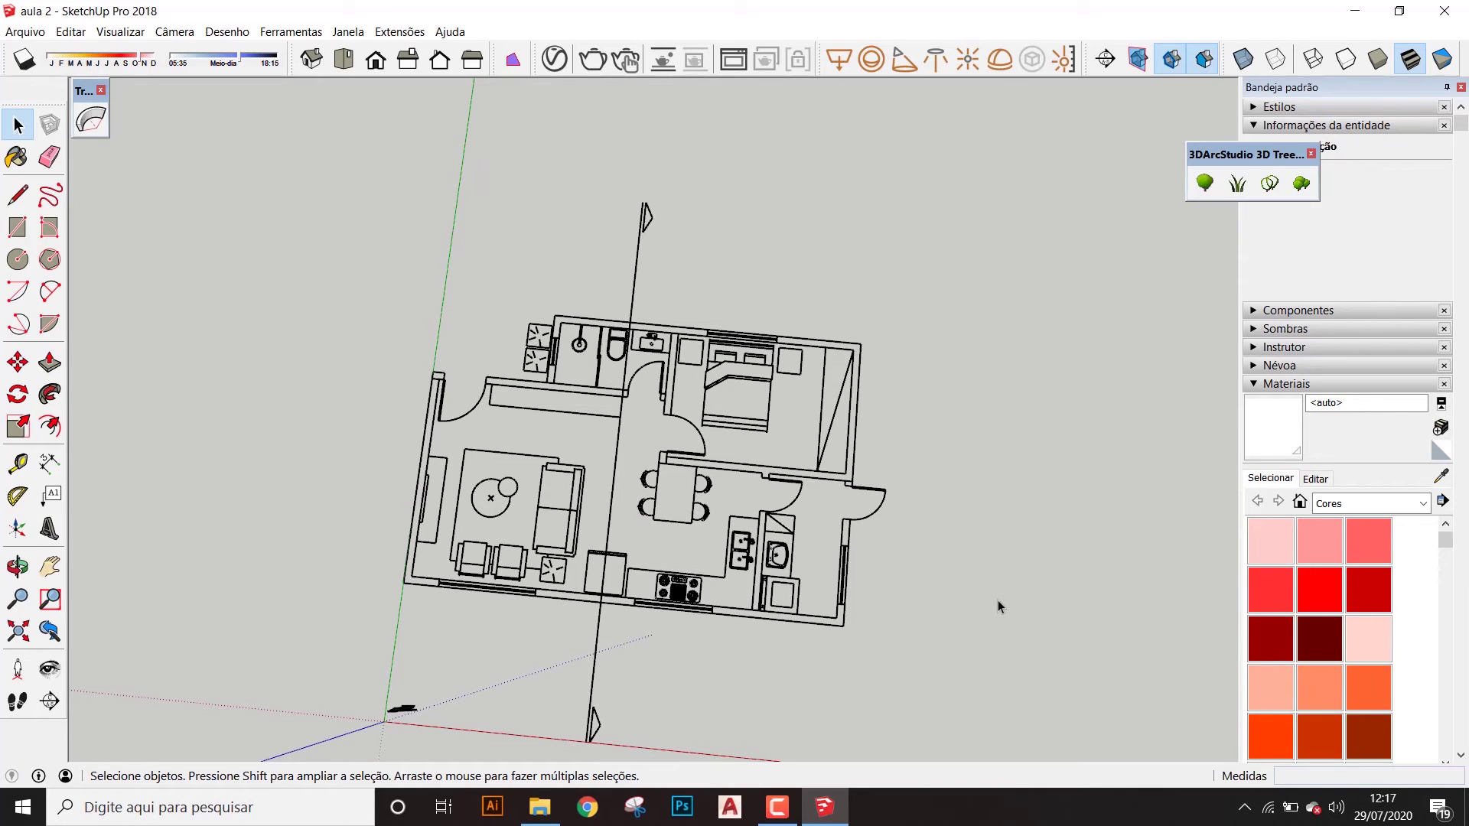
pyautogui.moveTo(998, 599); pyautogui.dragTo(1034, 595, button='middle')
pyautogui.moveTo(619, 375); pyautogui.dragTo(371, 325)
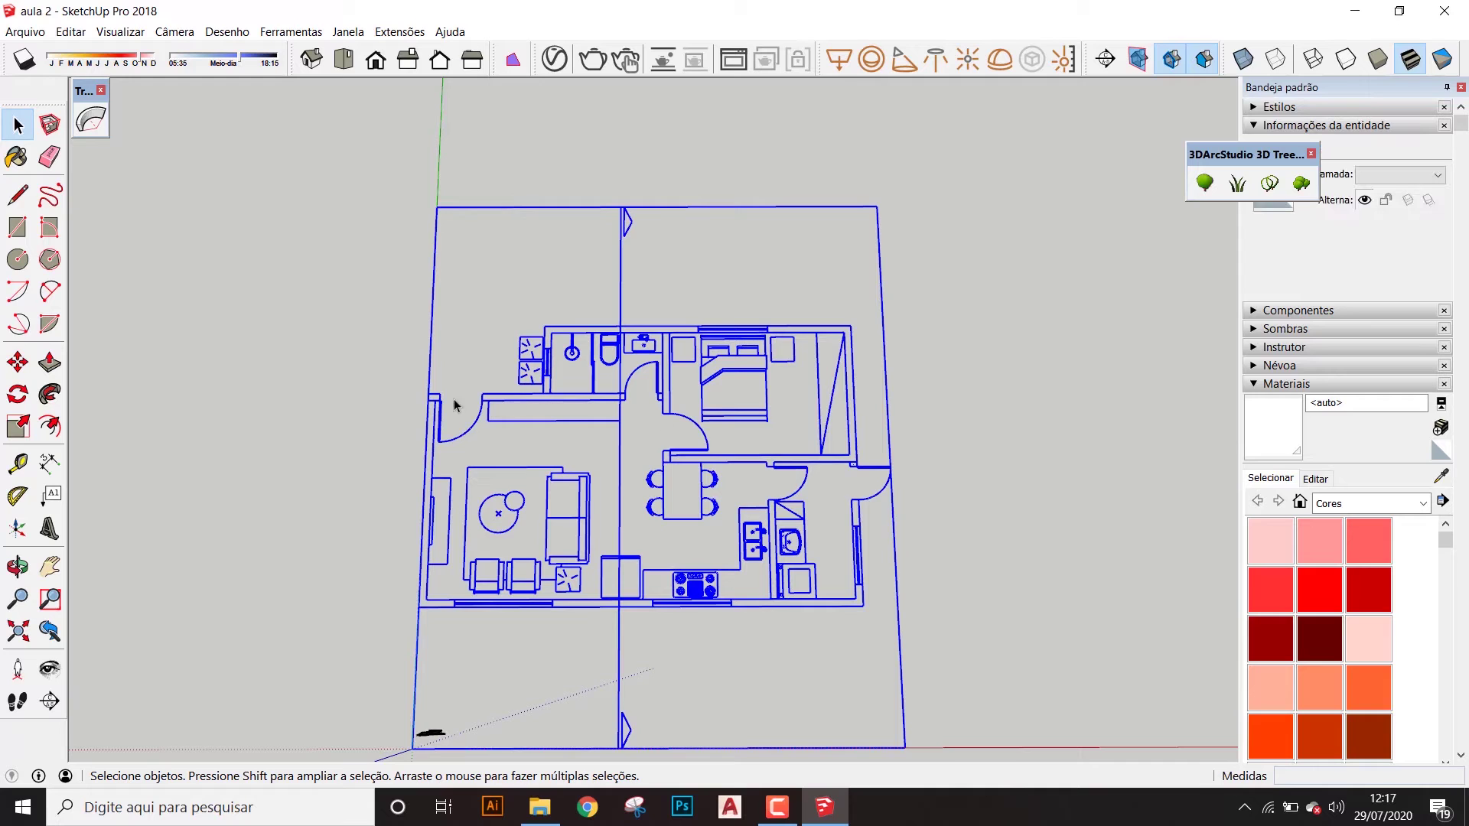
pyautogui.scroll(2, 427, 383)
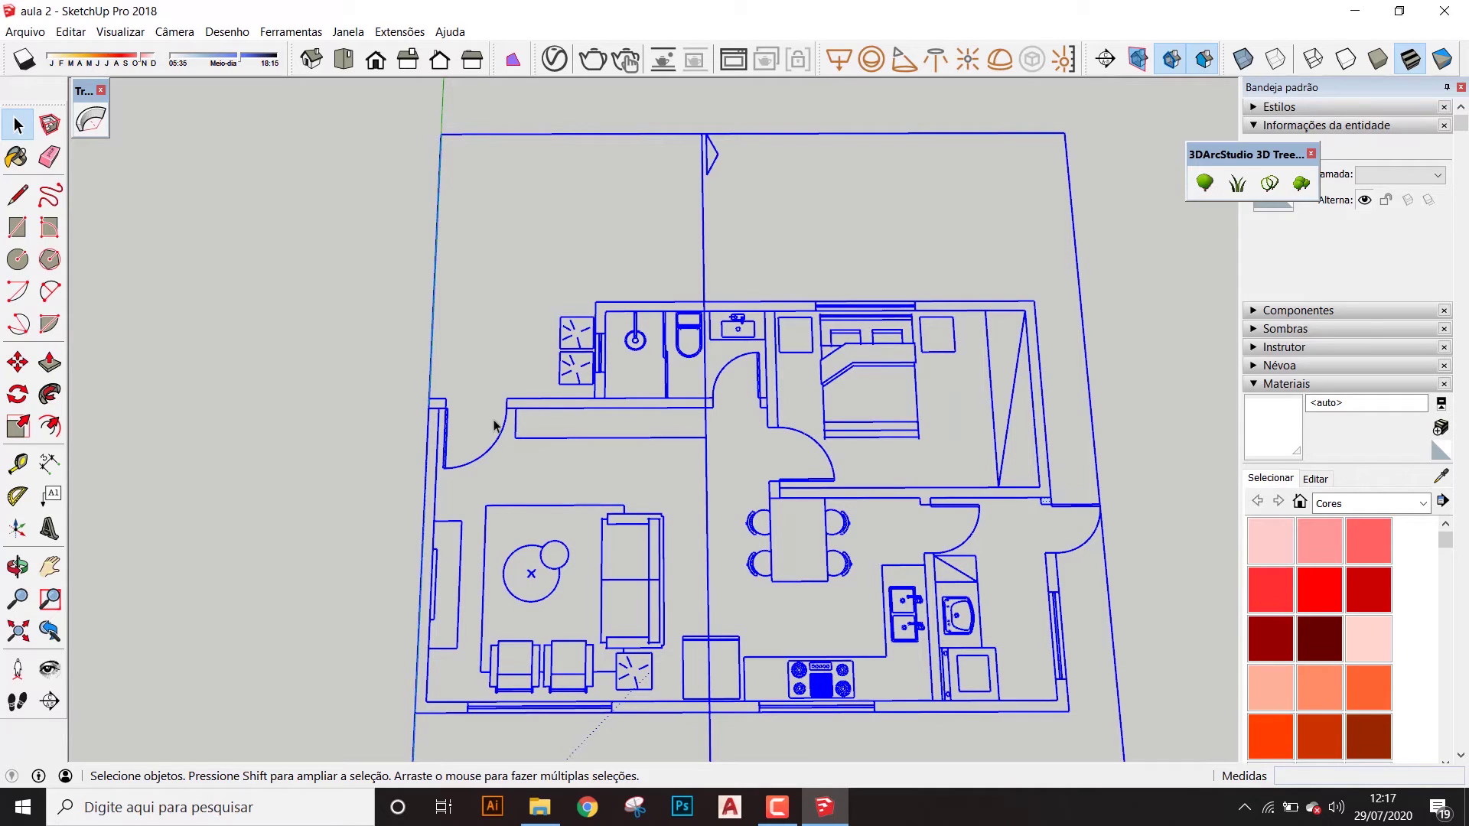
pyautogui.scroll(-2, 969, 642)
pyautogui.moveTo(981, 618)
pyautogui.mouseDown(button='middle')
pyautogui.moveTo(920, 609)
pyautogui.moveTo(1052, 719)
pyautogui.moveTo(980, 630)
pyautogui.mouseUp(button='middle')
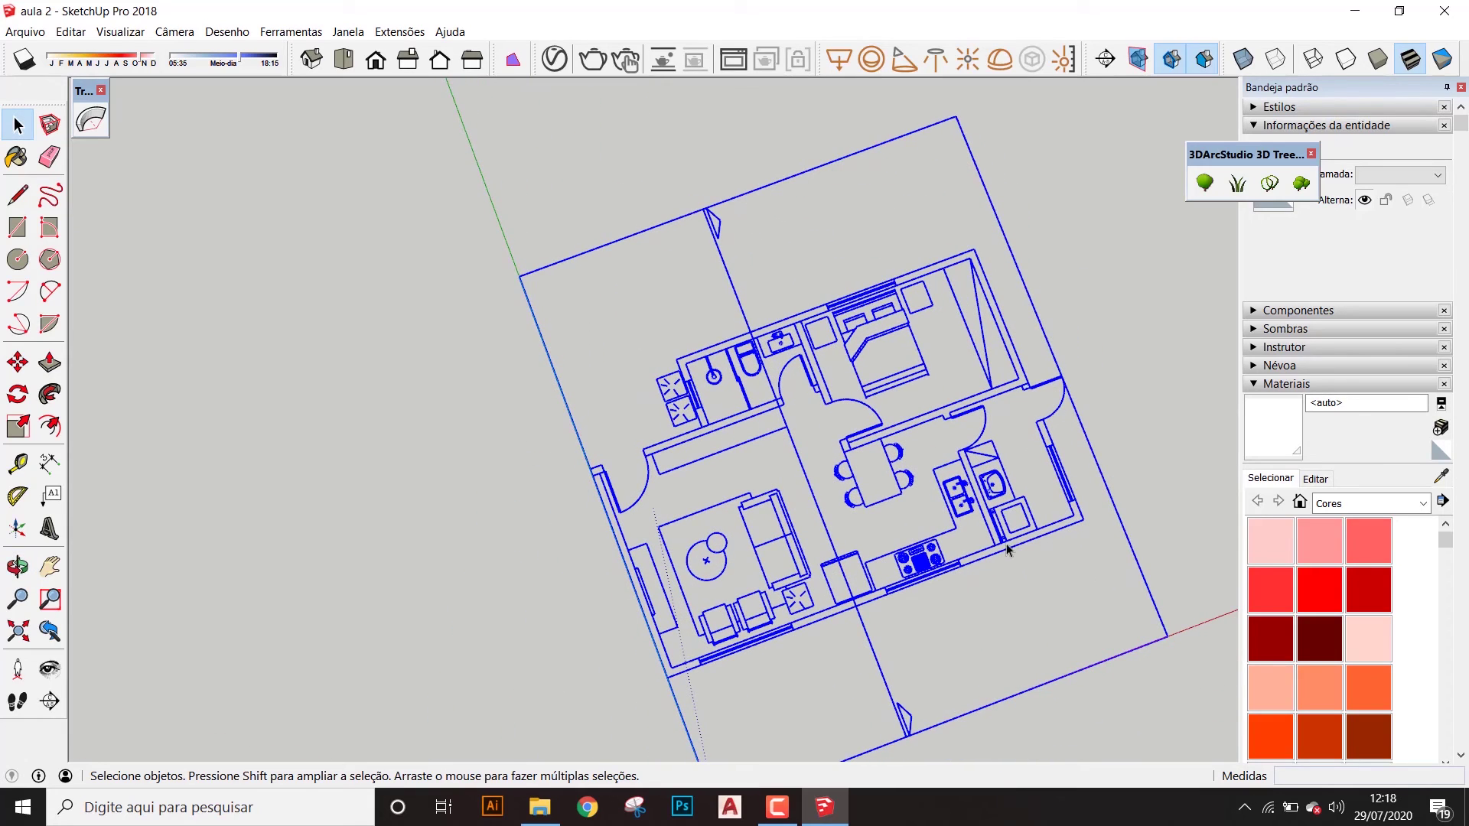
pyautogui.moveTo(961, 459); pyautogui.dragTo(872, 562, button='middle')
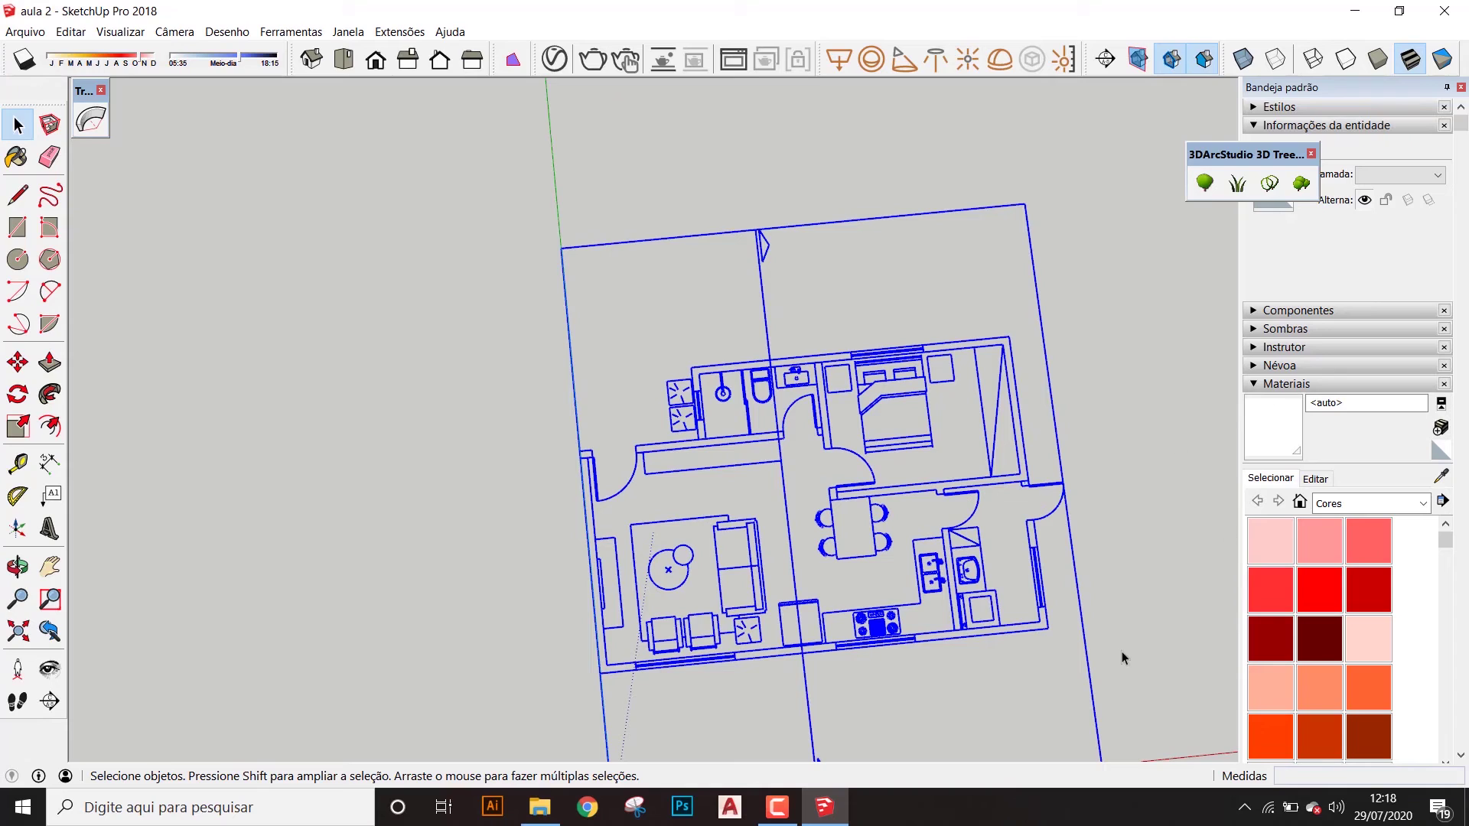
pyautogui.click(512, 59)
# Examine the filled wall faces around the rooms, windows and door openings of the floor plan
pyautogui.scroll(3, 725, 688)
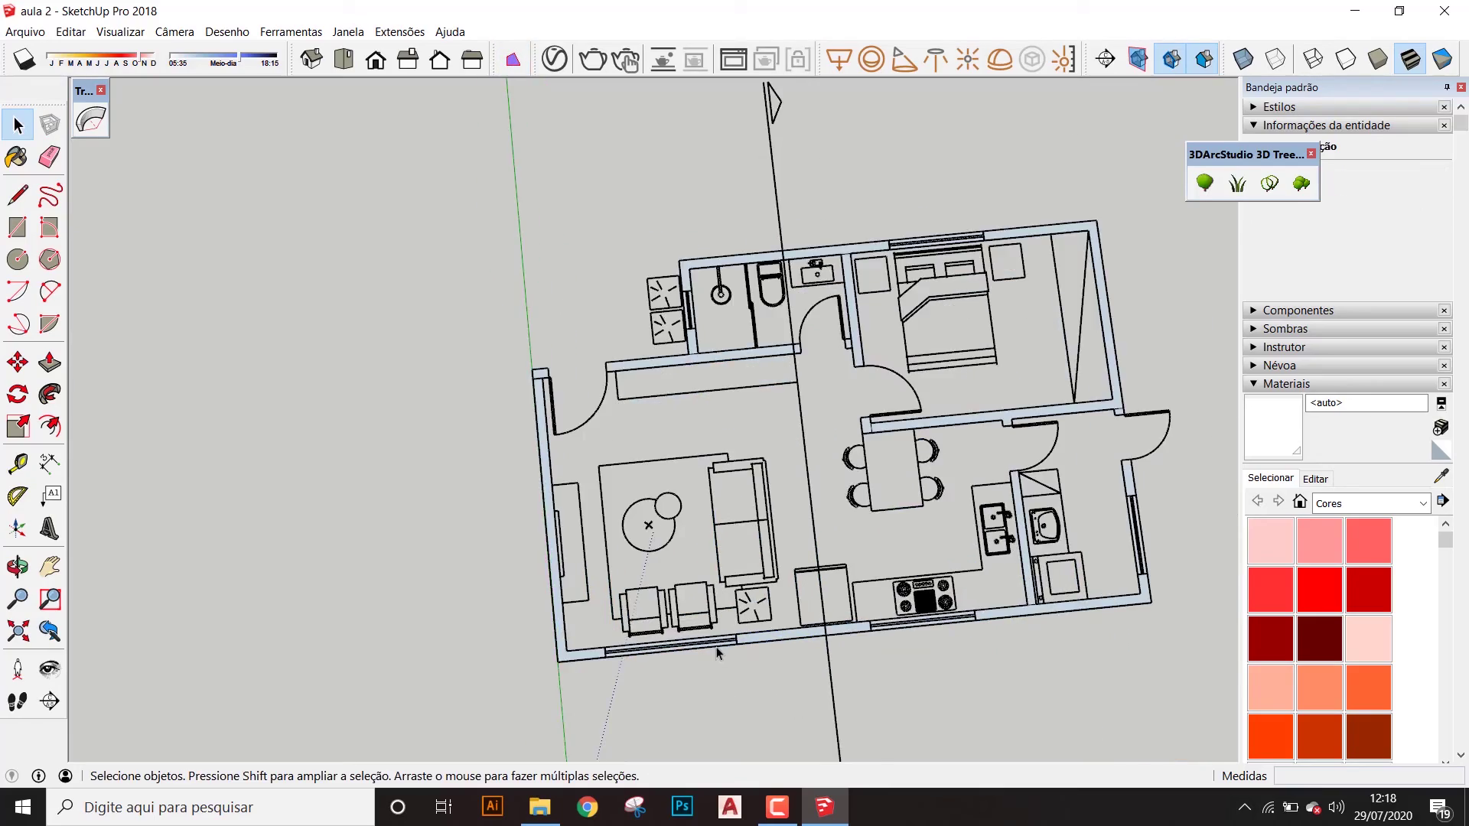
pyautogui.scroll(3, 514, 639)
pyautogui.moveTo(514, 639); pyautogui.dragTo(612, 536, button='middle')
pyautogui.scroll(-3, 719, 539)
pyautogui.scroll(2, 1184, 566)
pyautogui.moveTo(1148, 578); pyautogui.dragTo(1002, 536, button='middle')
pyautogui.moveTo(446, 474); pyautogui.dragTo(660, 475, button='middle')
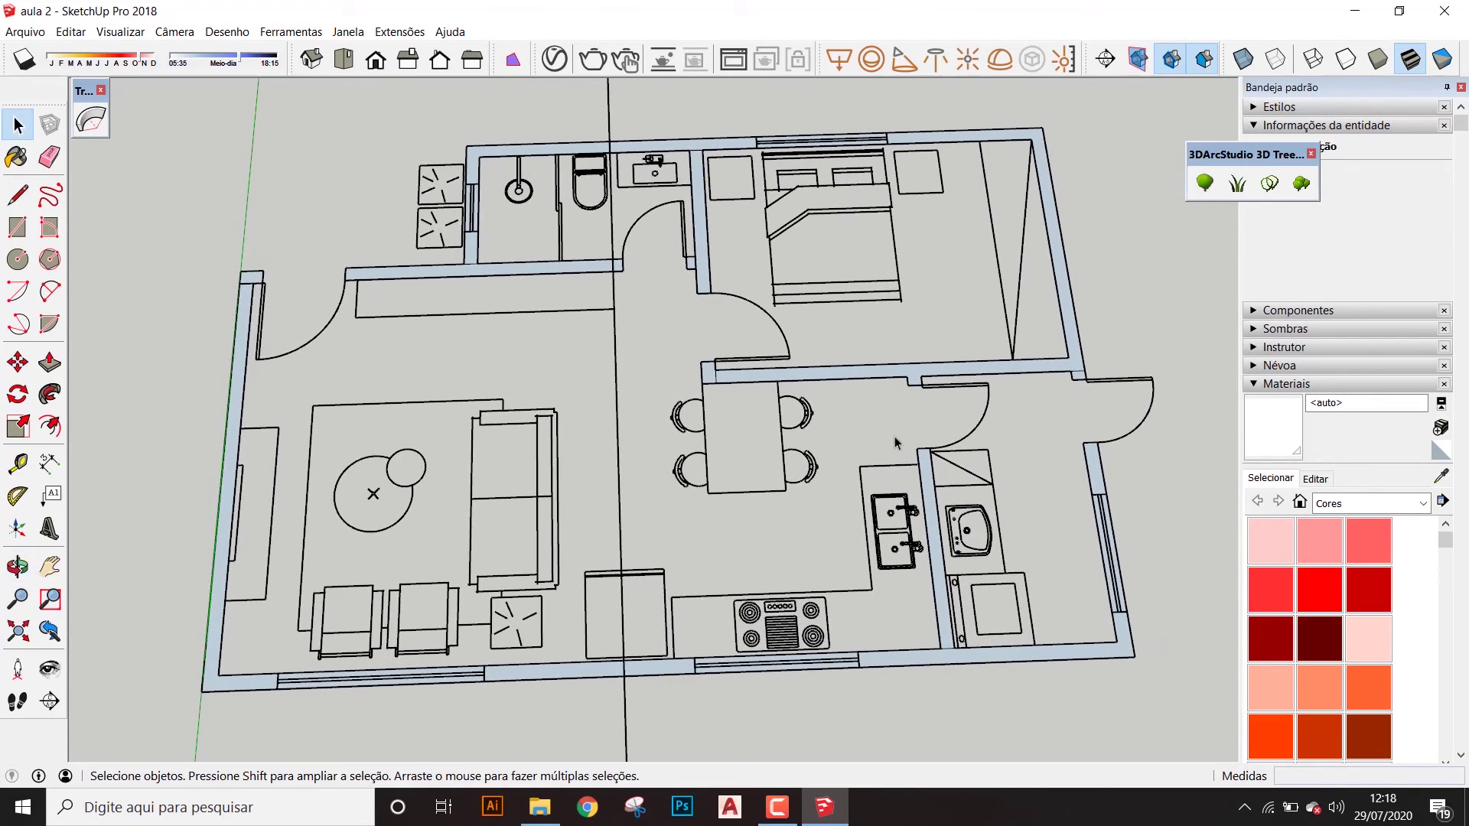
pyautogui.moveTo(895, 442); pyautogui.dragTo(810, 318, button='middle')
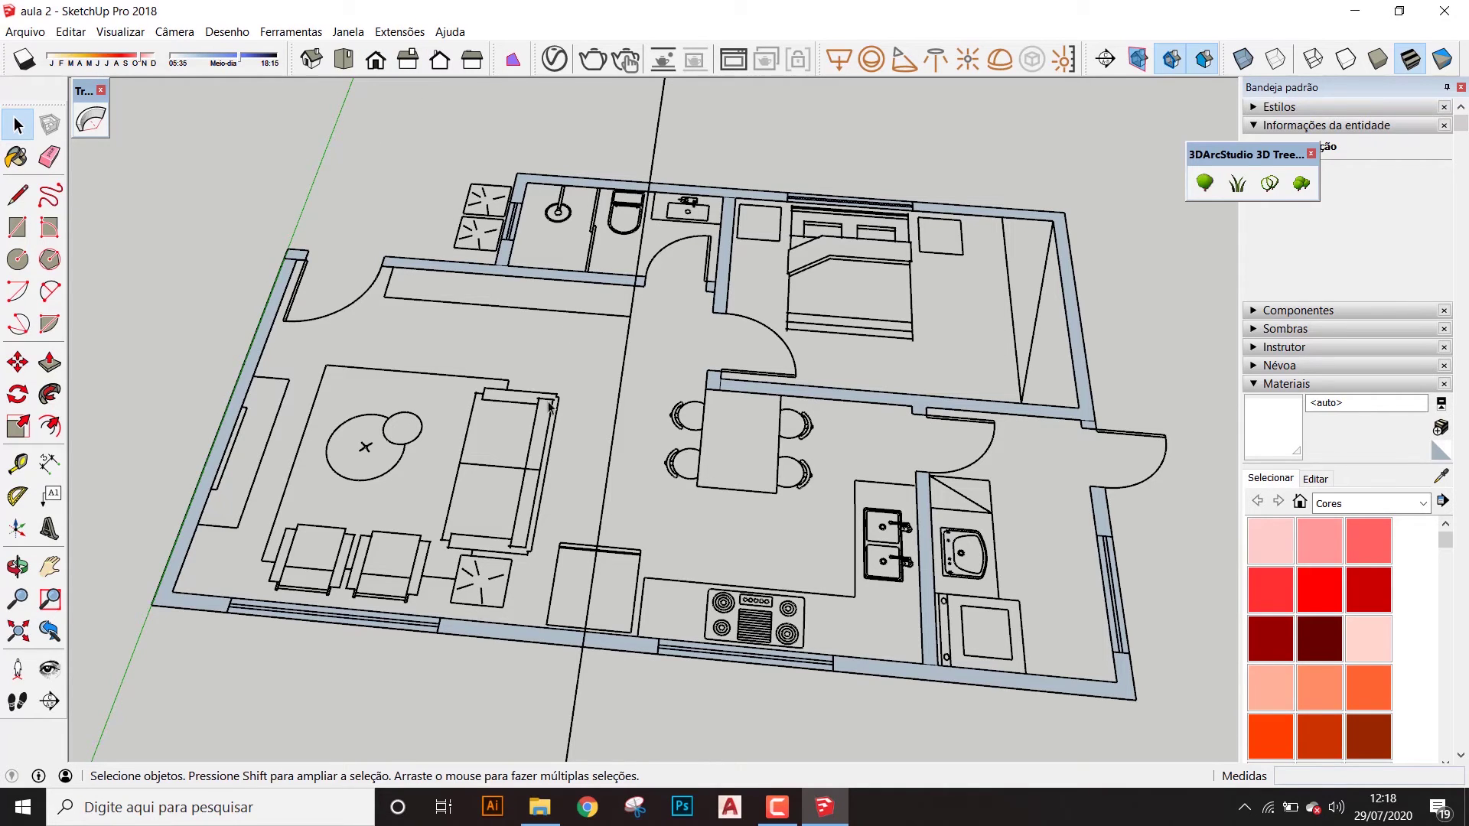
pyautogui.moveTo(426, 436); pyautogui.dragTo(434, 443, button='middle')
# Open the Extension Manager and review the list of installed extensions with their enabled or disabled status
pyautogui.click(343, 33)
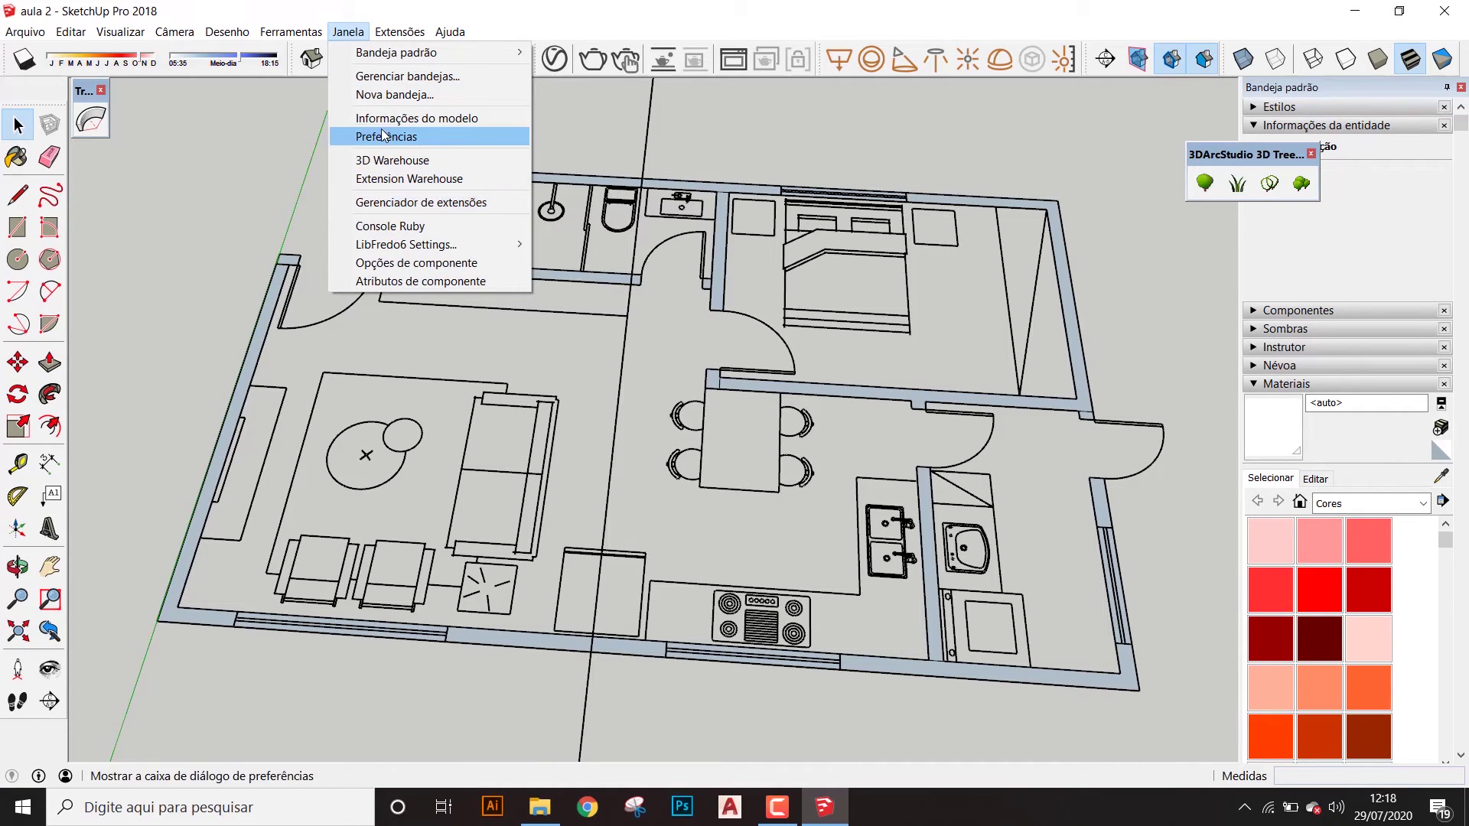
pyautogui.click(422, 203)
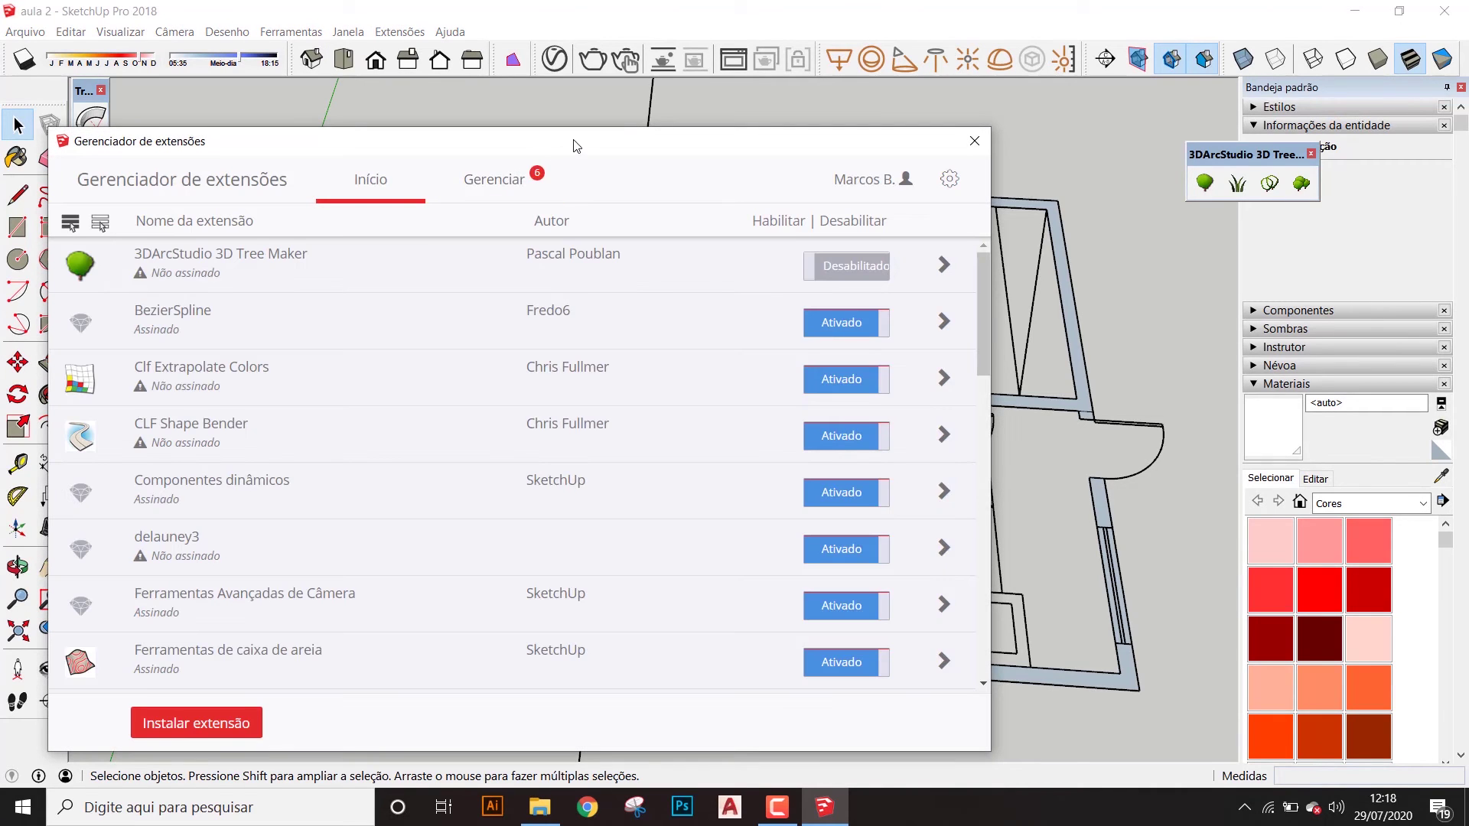
pyautogui.moveTo(583, 135); pyautogui.dragTo(650, 111)
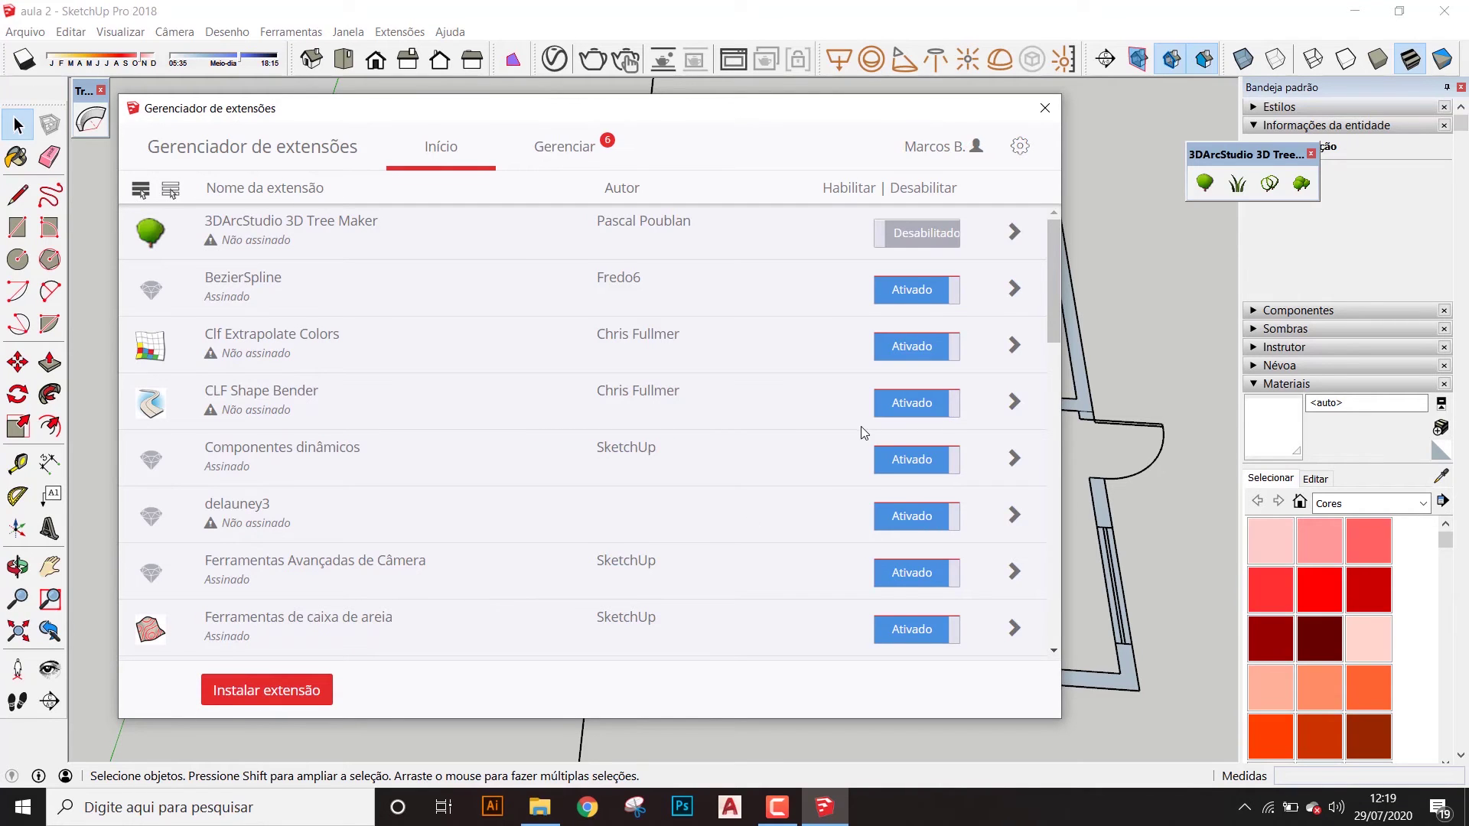
pyautogui.scroll(-3, 711, 462)
pyautogui.scroll(3, 475, 443)
pyautogui.scroll(-5, 892, 410)
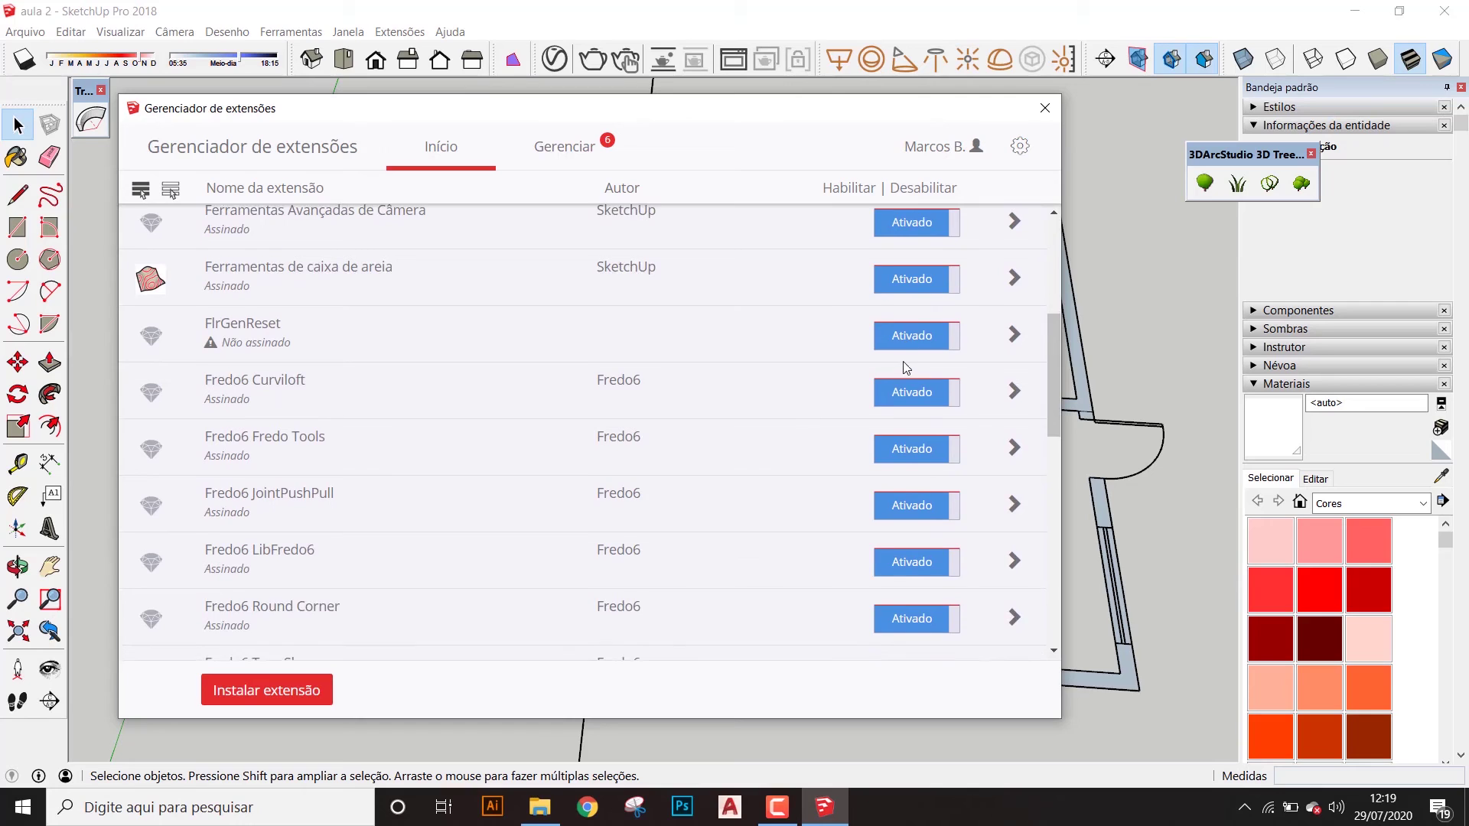
pyautogui.scroll(-2, 905, 367)
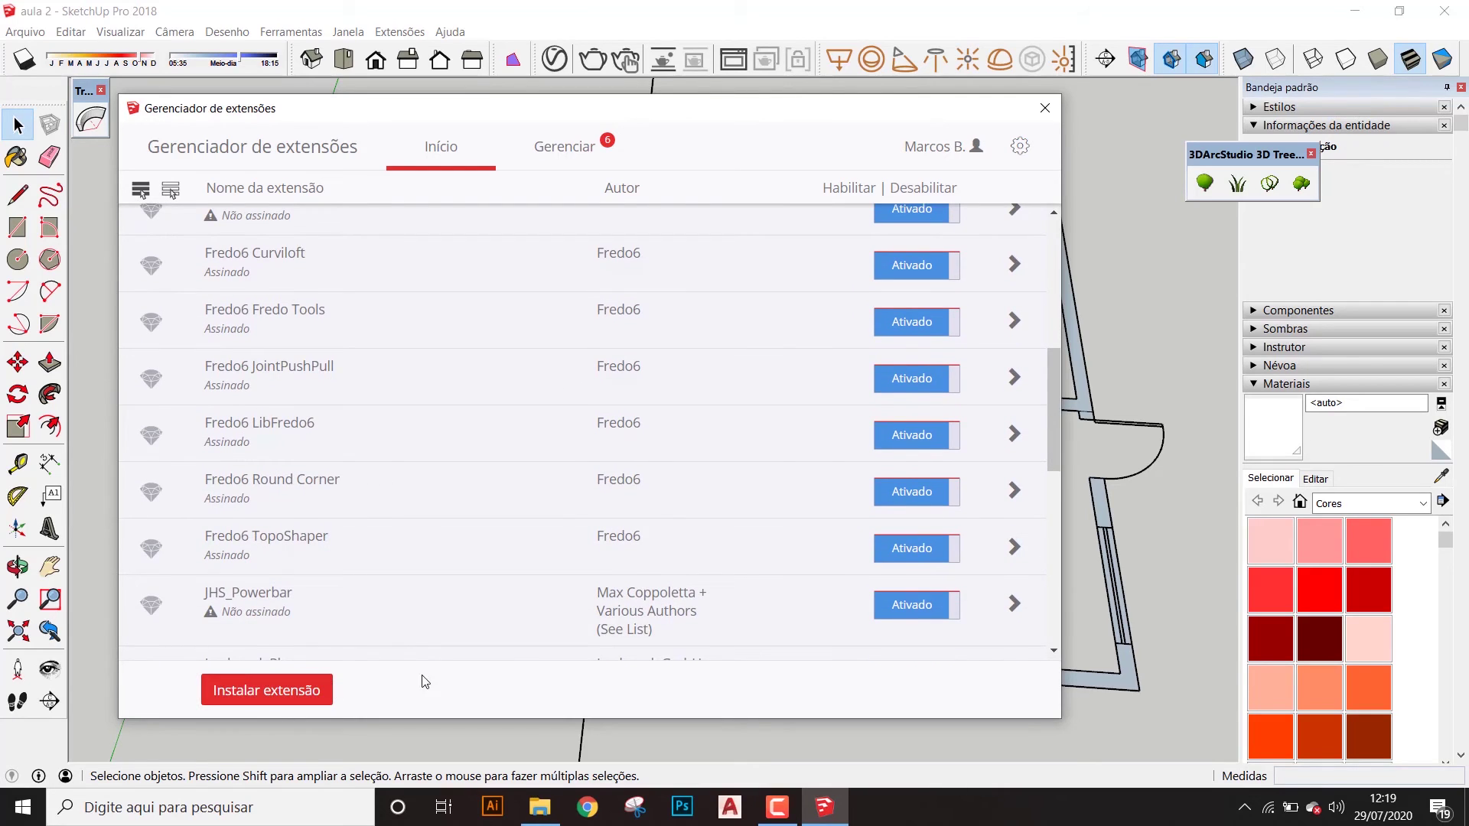
# View the file browser for installing an .rbz extension, and dismiss it without choosing a file
pyautogui.click(291, 699)
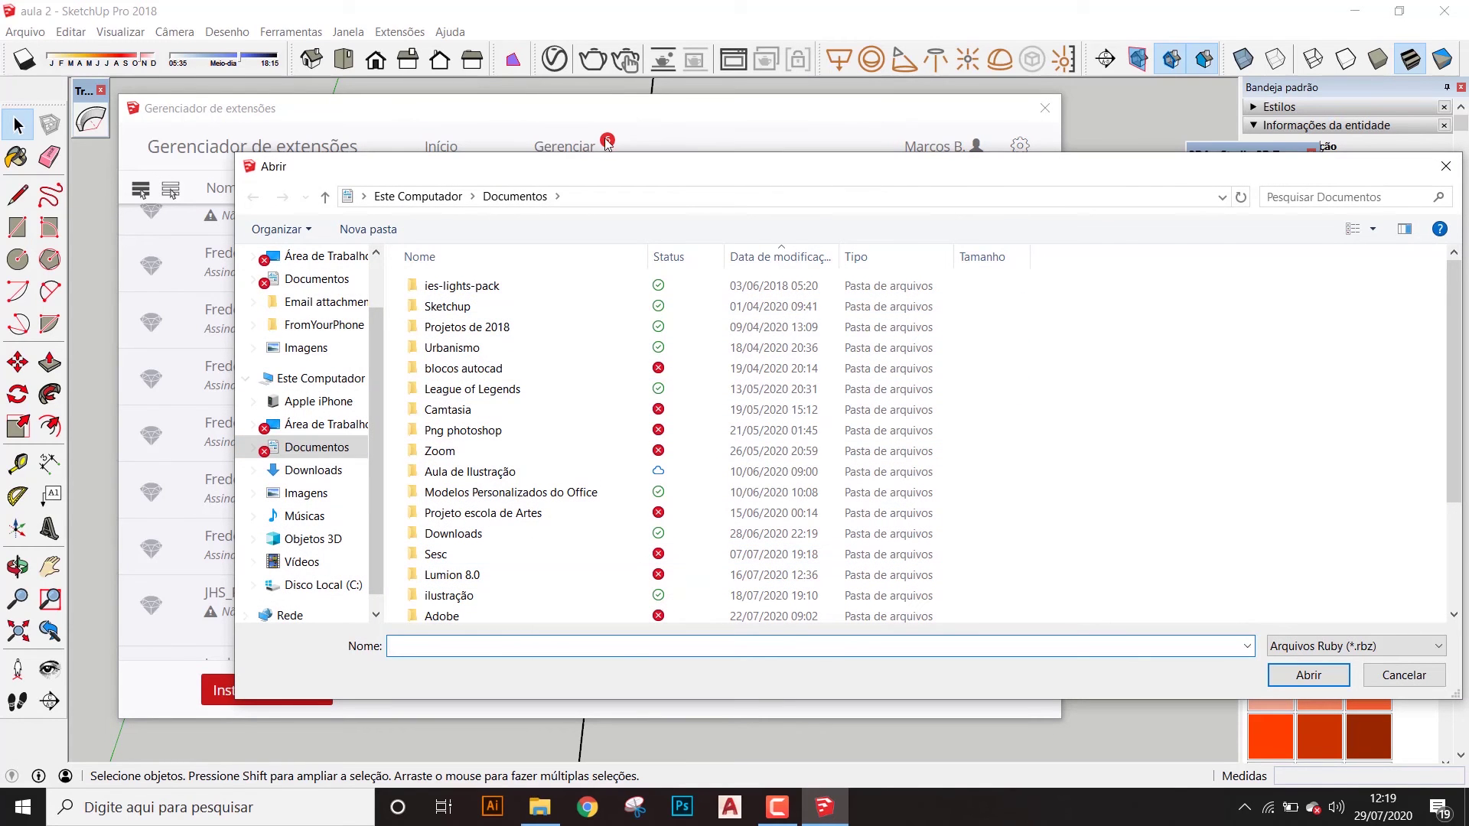
pyautogui.moveTo(931, 179); pyautogui.dragTo(710, 163)
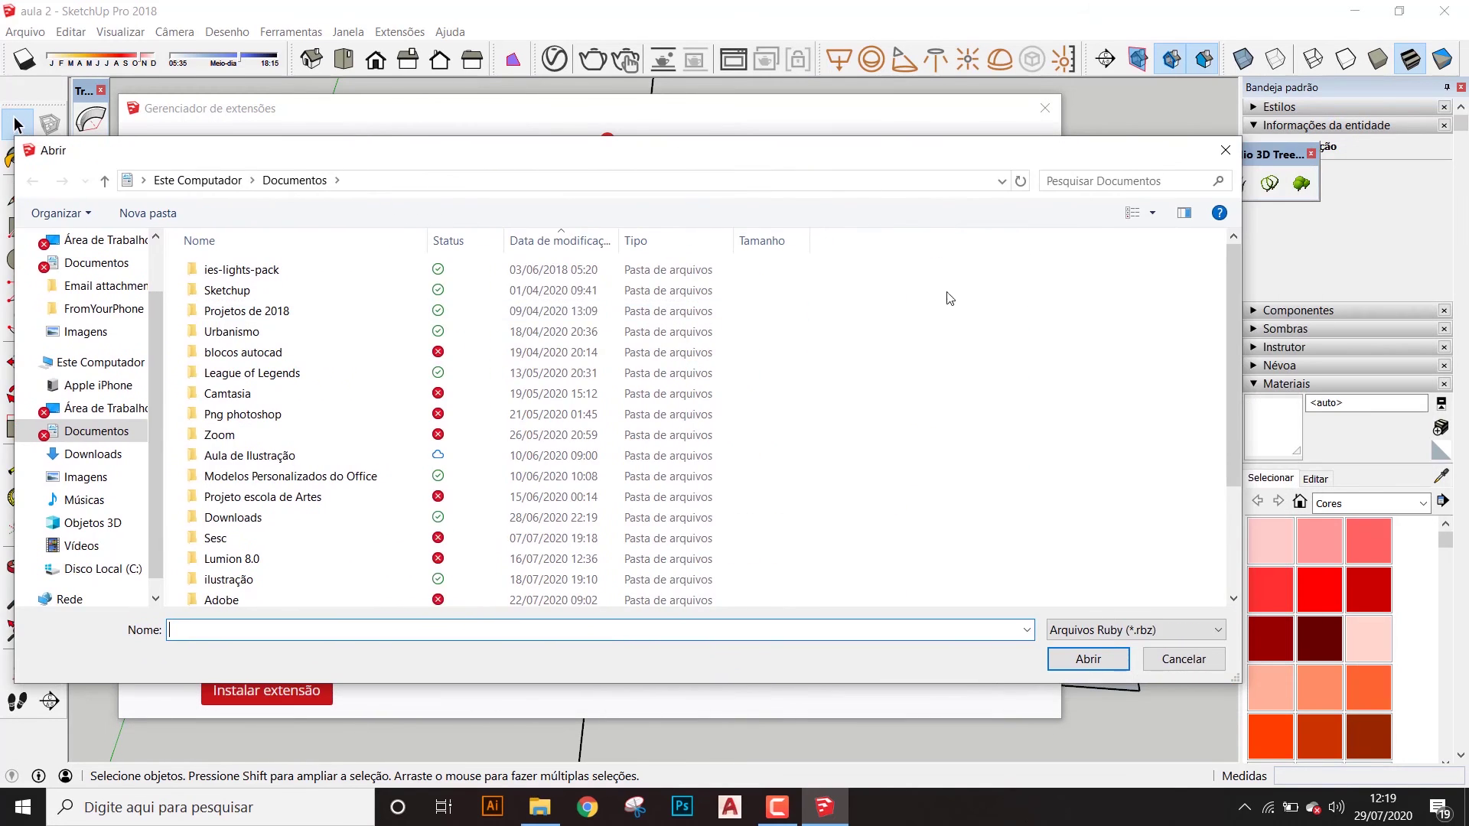
pyautogui.moveTo(864, 159); pyautogui.dragTo(977, 153)
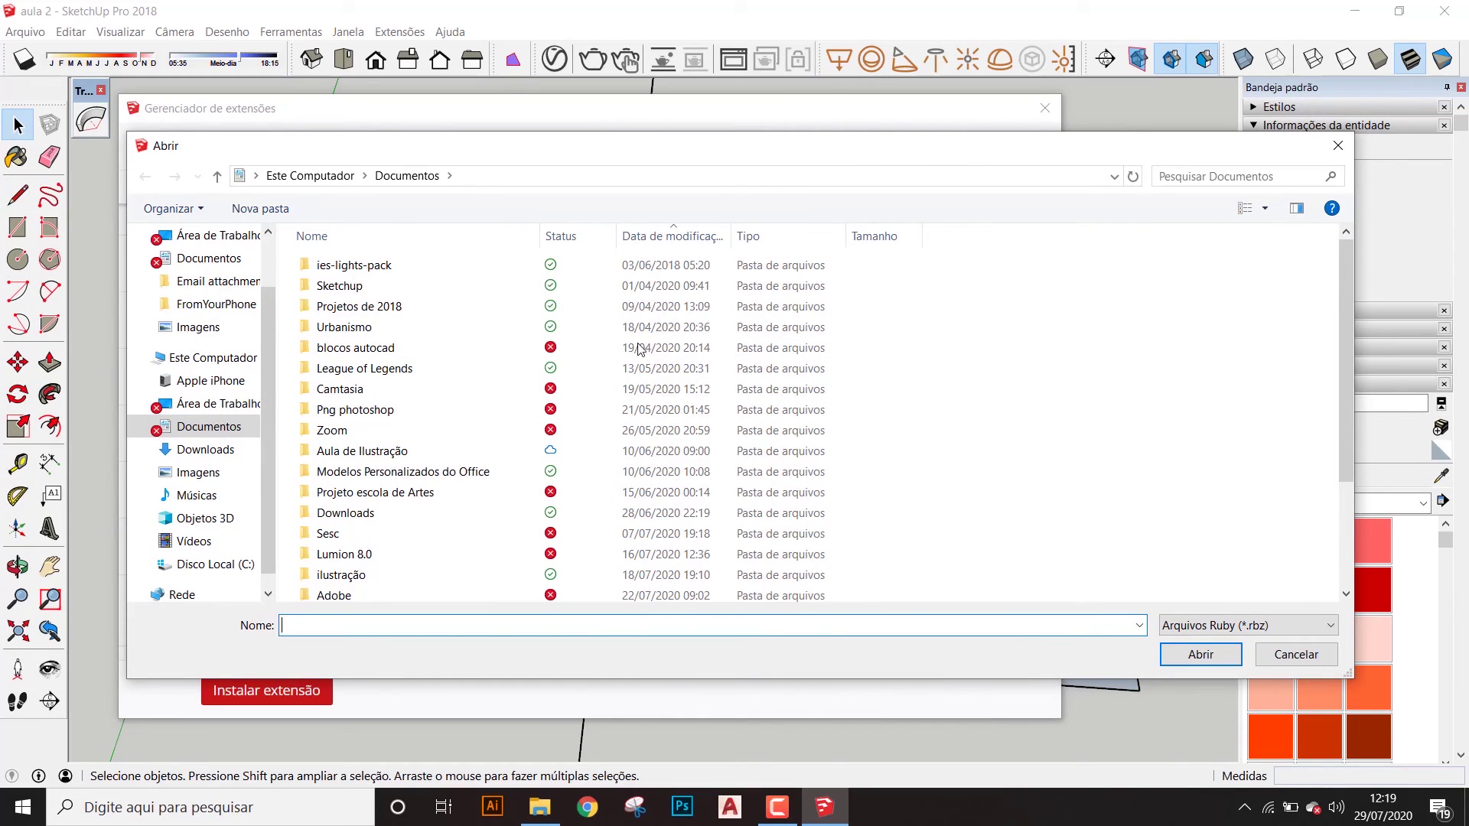
pyautogui.click(1337, 145)
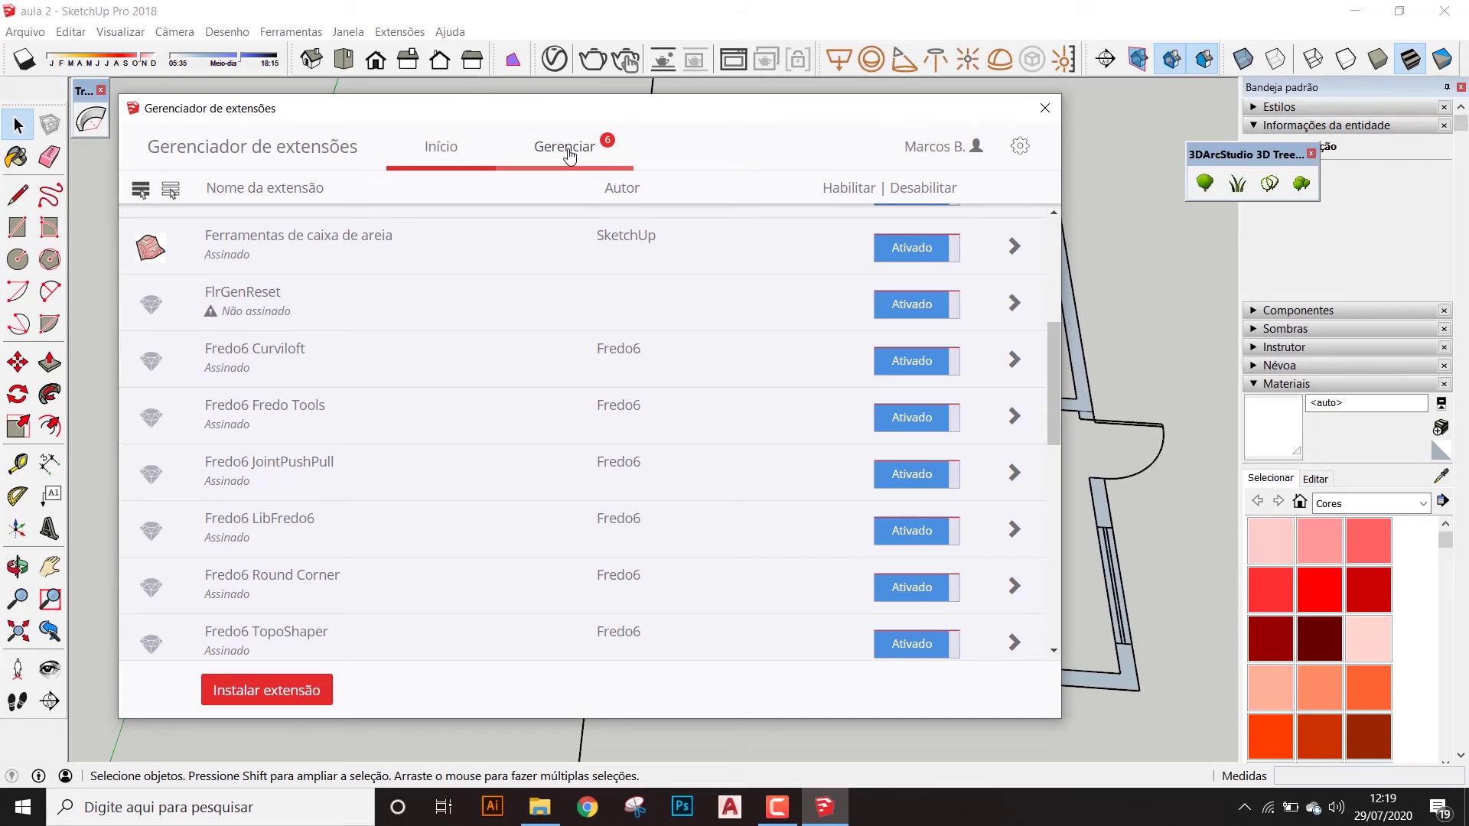
# Review the update and uninstall options of the installed extensions, including Componentes dinâmicos, and close the Extension Manager
pyautogui.click(567, 149)
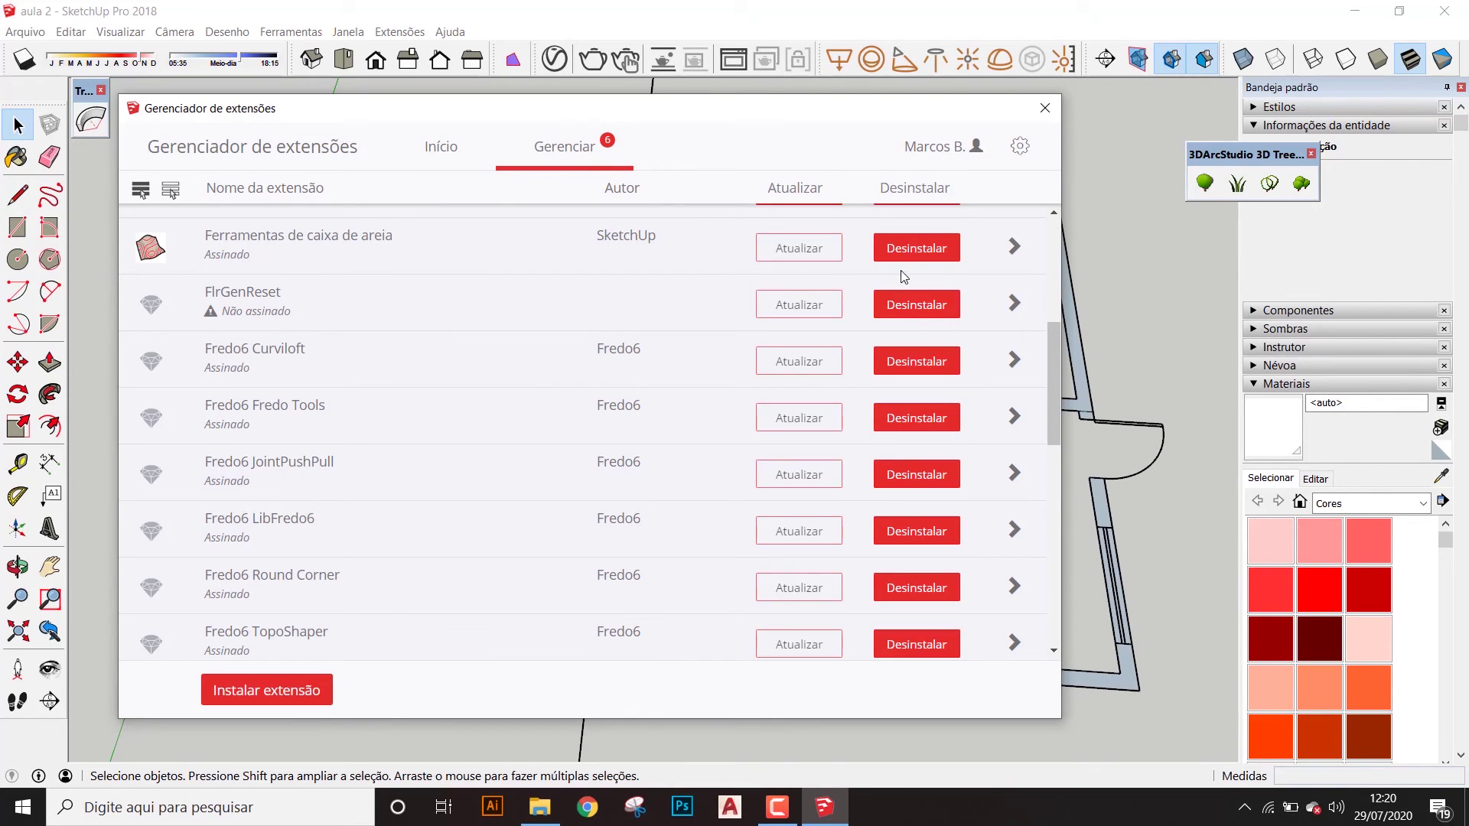
pyautogui.scroll(5, 815, 352)
pyautogui.scroll(2, 869, 322)
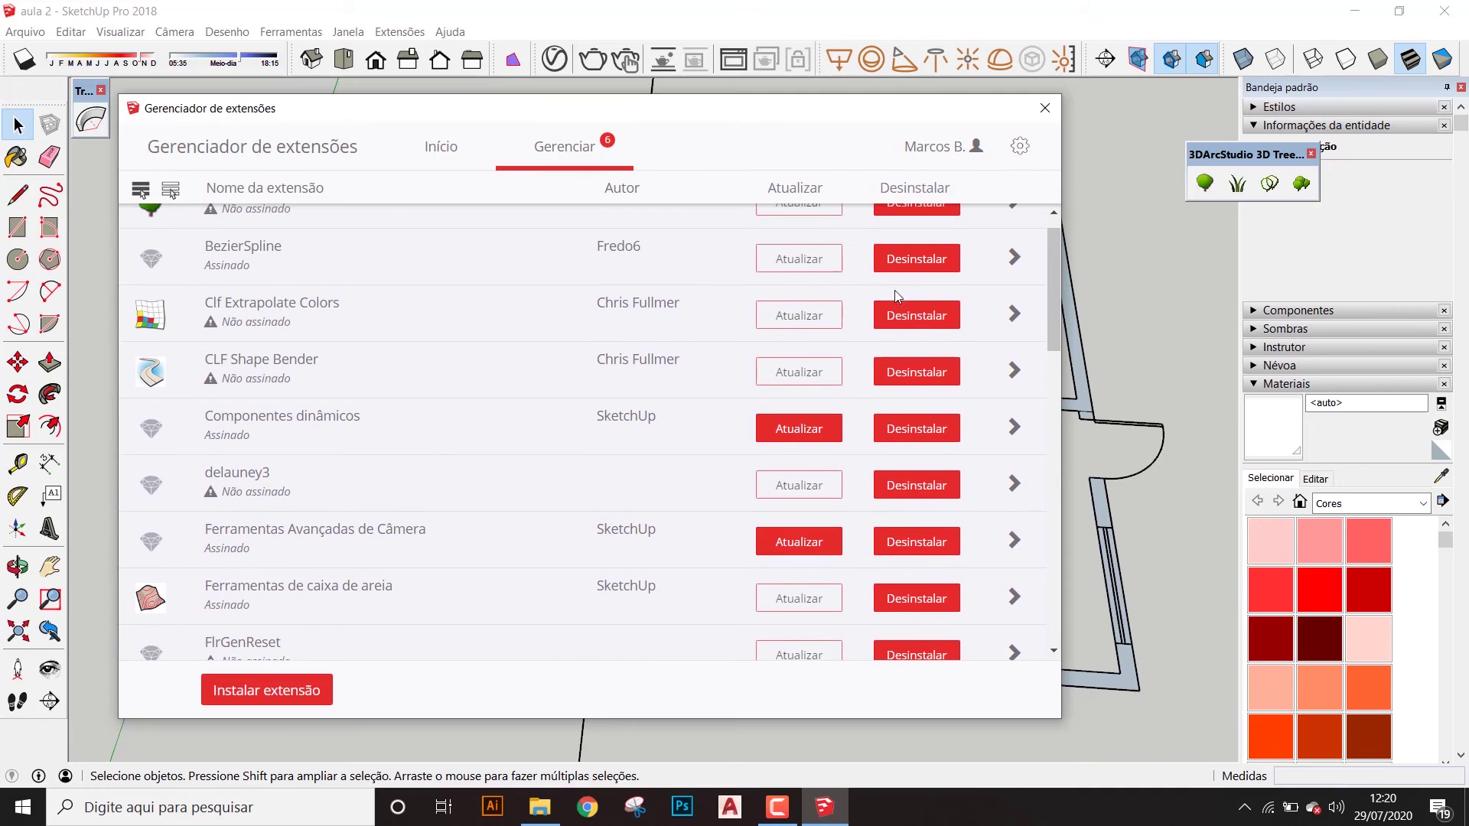
pyautogui.click(809, 439)
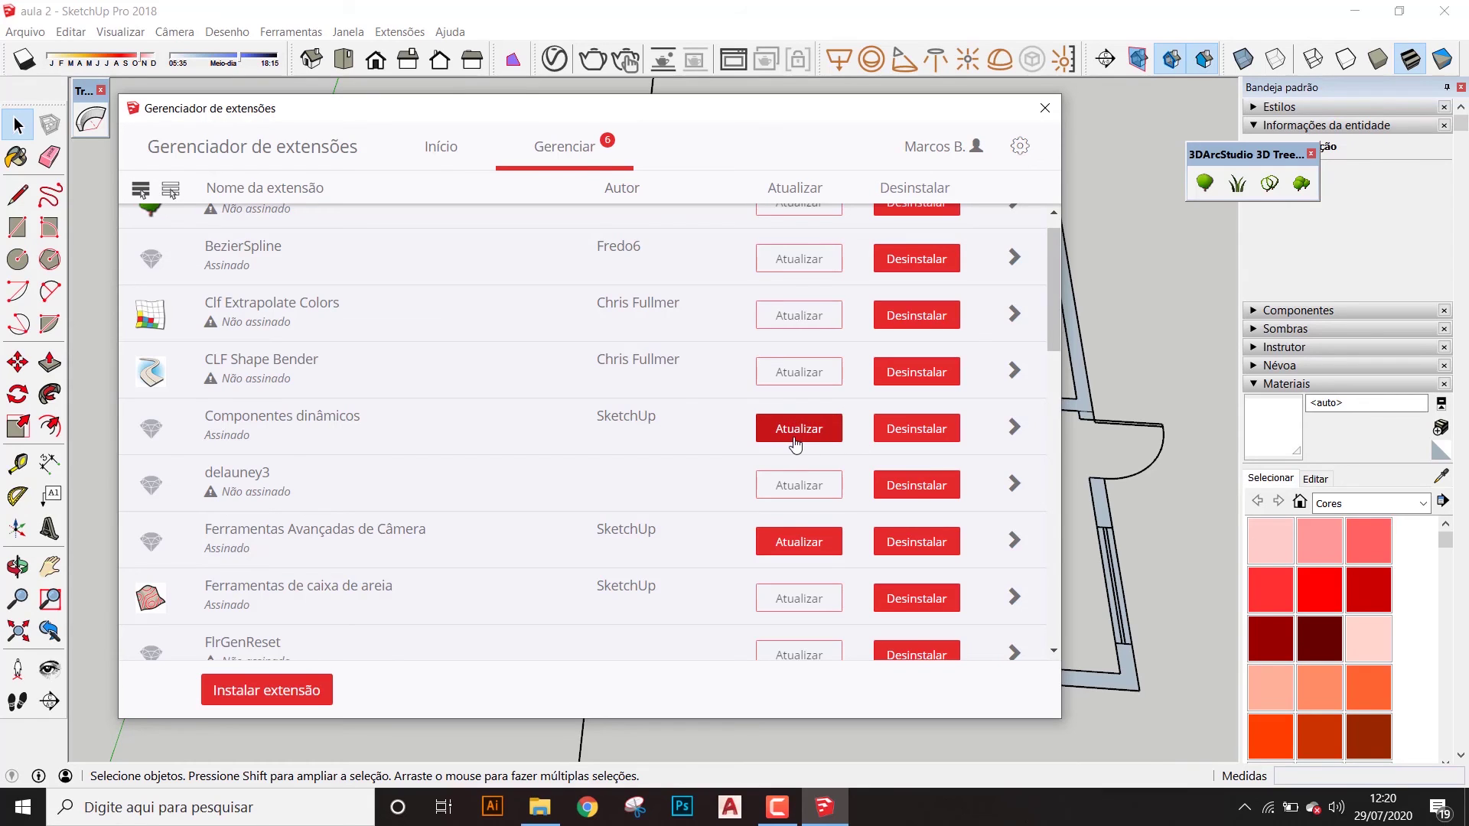
pyautogui.scroll(1, 823, 433)
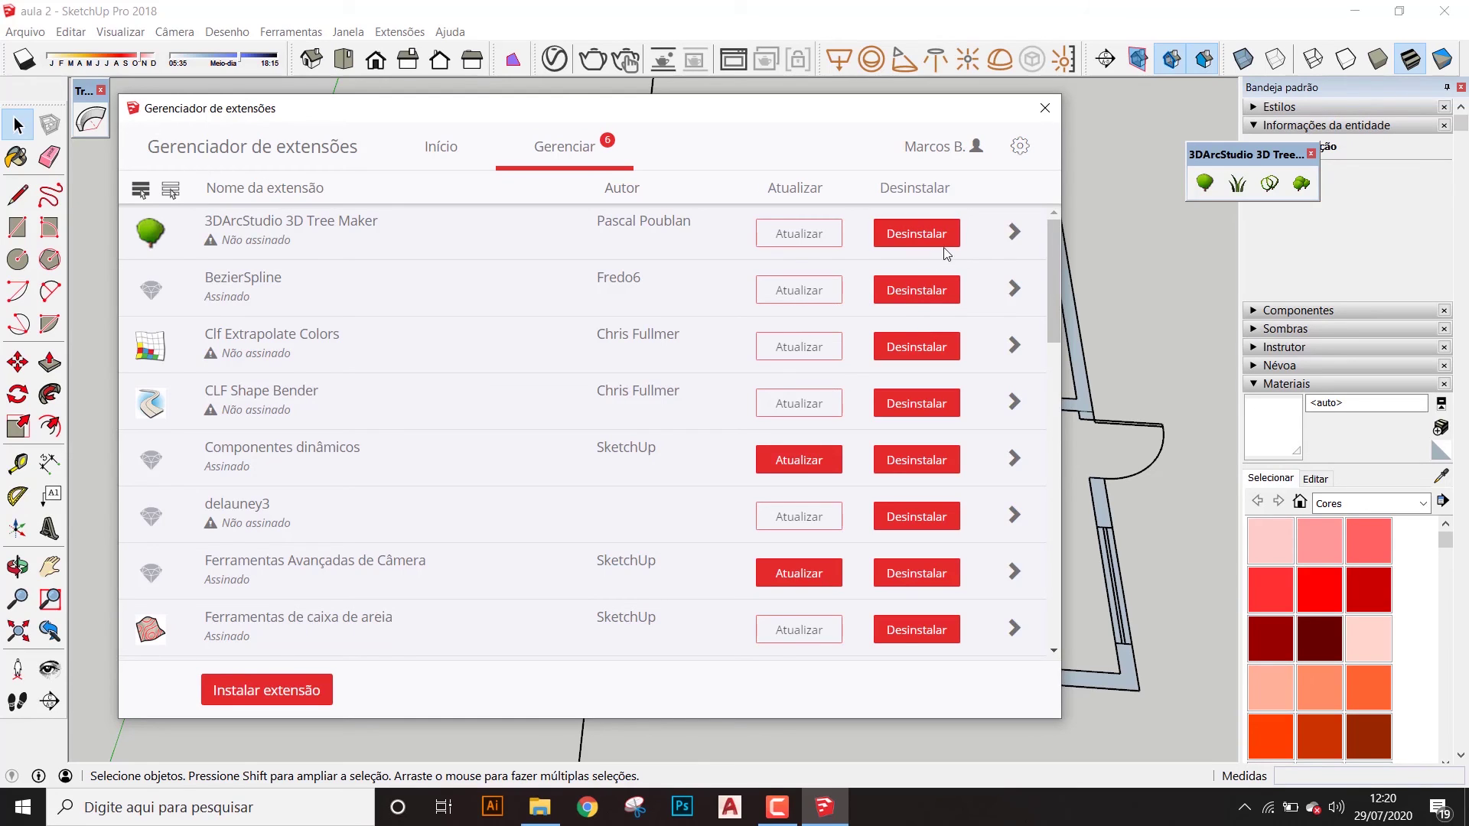
pyautogui.scroll(-2, 910, 322)
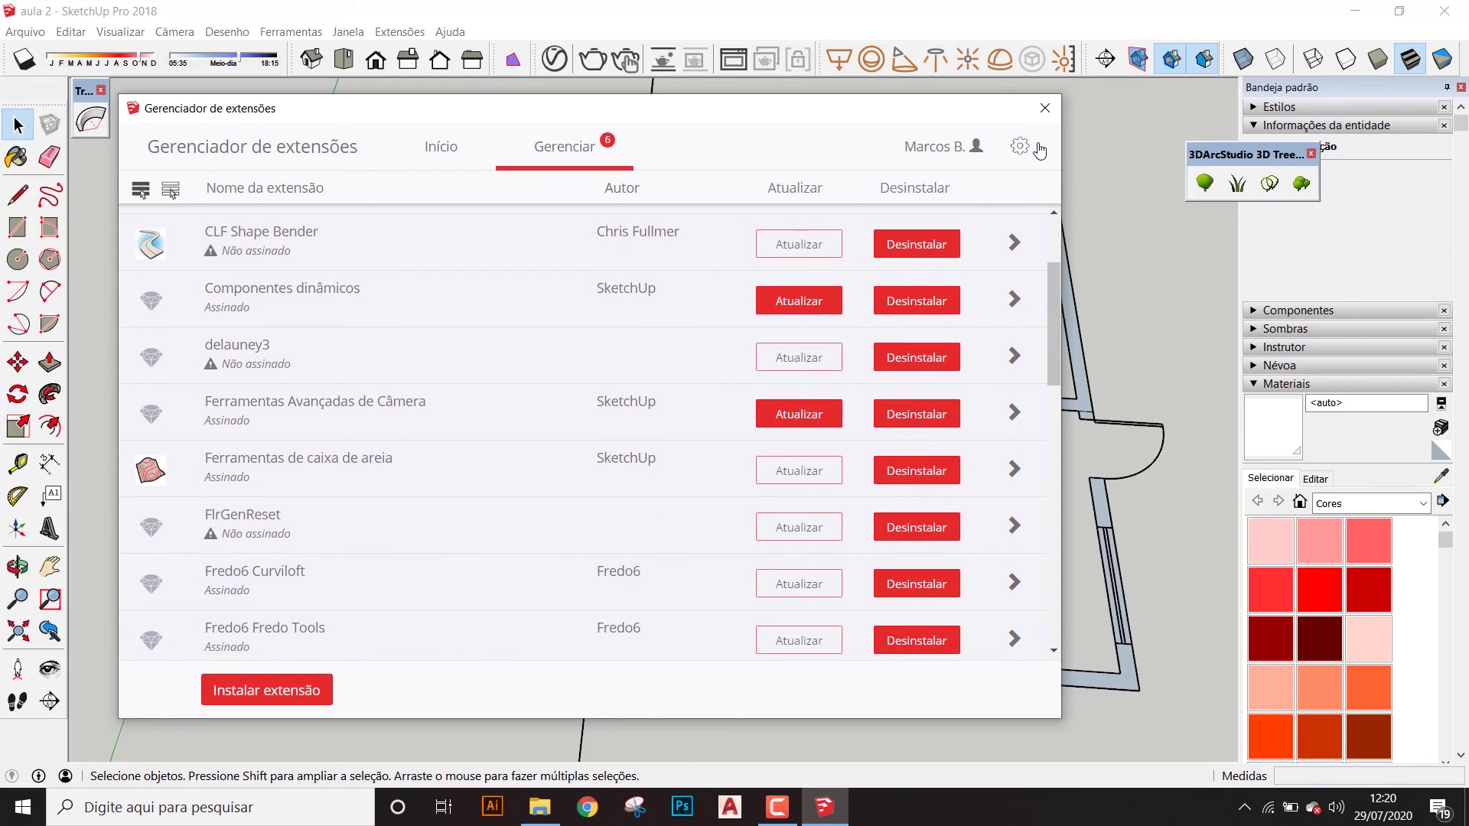
pyautogui.click(1045, 109)
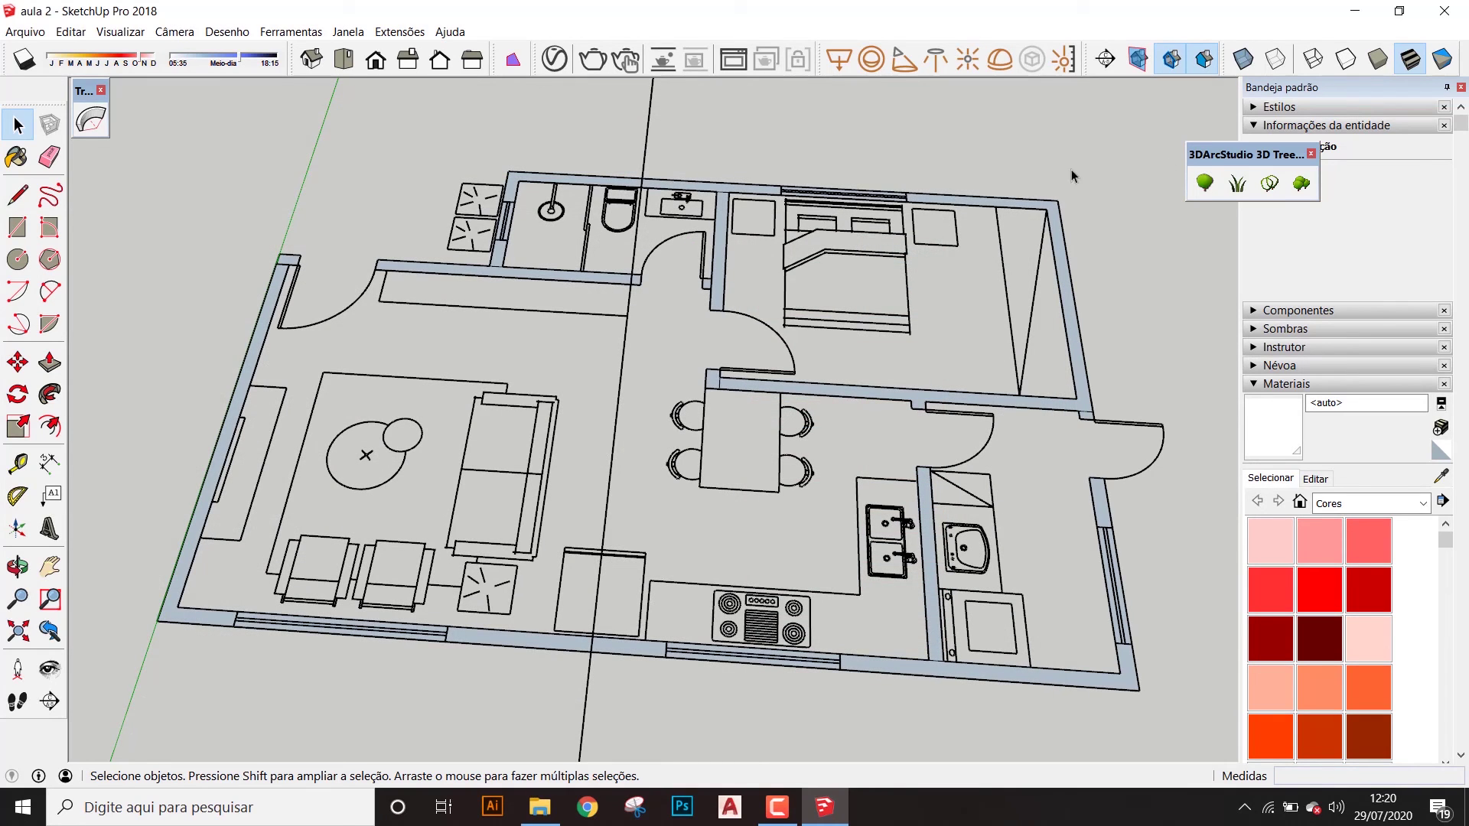
pyautogui.moveTo(558, 372); pyautogui.dragTo(697, 372, button='middle')
pyautogui.scroll(-3, 727, 446)
pyautogui.scroll(3, 730, 448)
pyautogui.scroll(-1, 697, 372)
pyautogui.moveTo(588, 461); pyautogui.dragTo(375, 256, button='middle')
pyautogui.scroll(-2, 518, 291)
pyautogui.scroll(1, 547, 409)
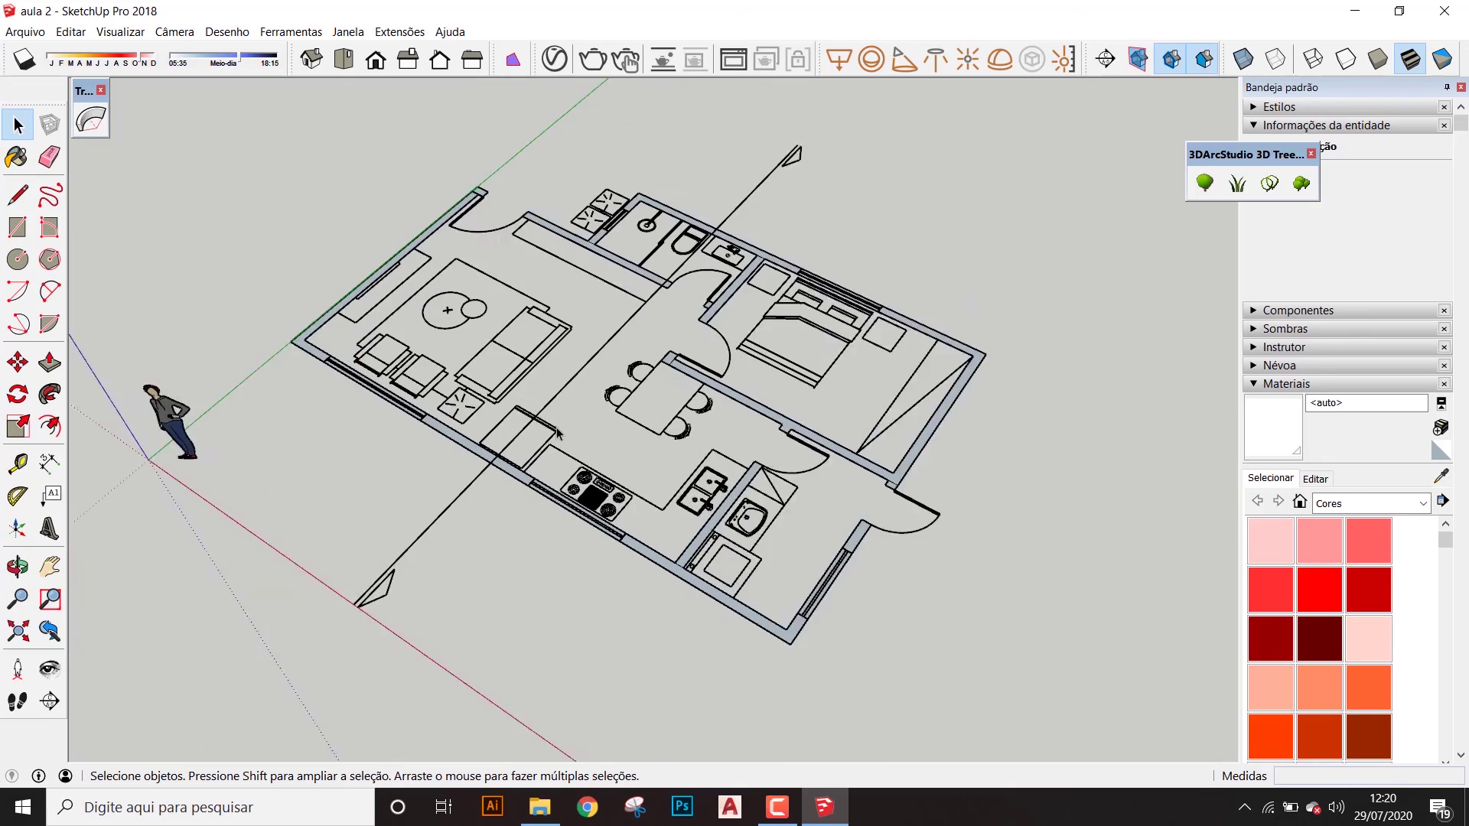
pyautogui.scroll(-1, 459, 433)
pyautogui.scroll(2, 497, 352)
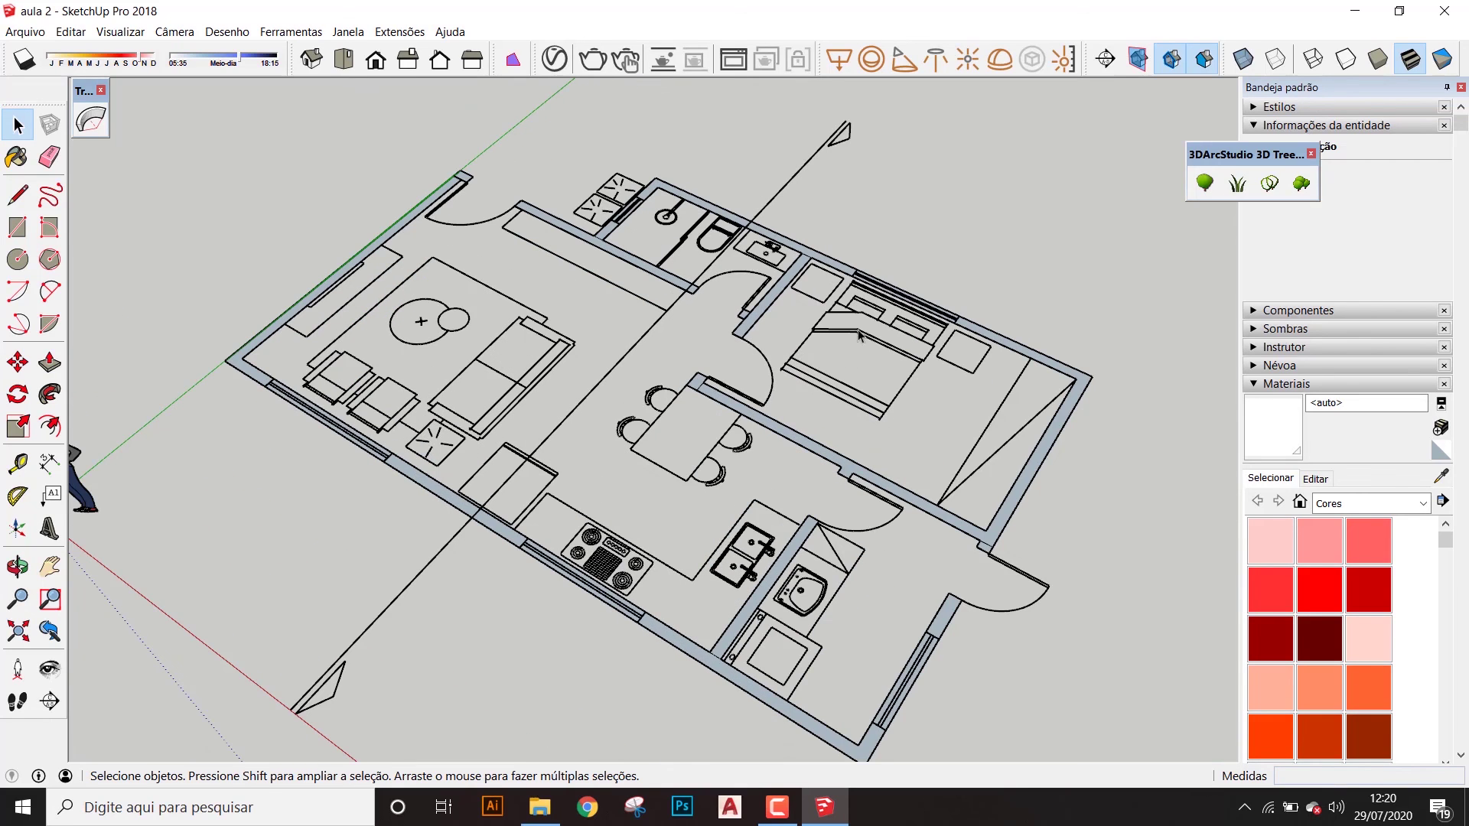